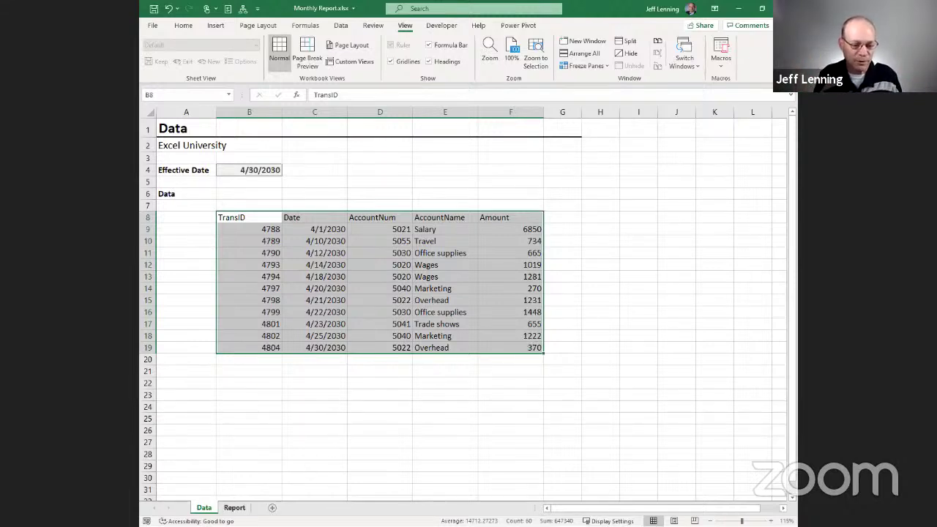
Review the account summary on the Report worksheet and return to the Data worksheet
click(234, 507)
scroll(410, 413, up, 2)
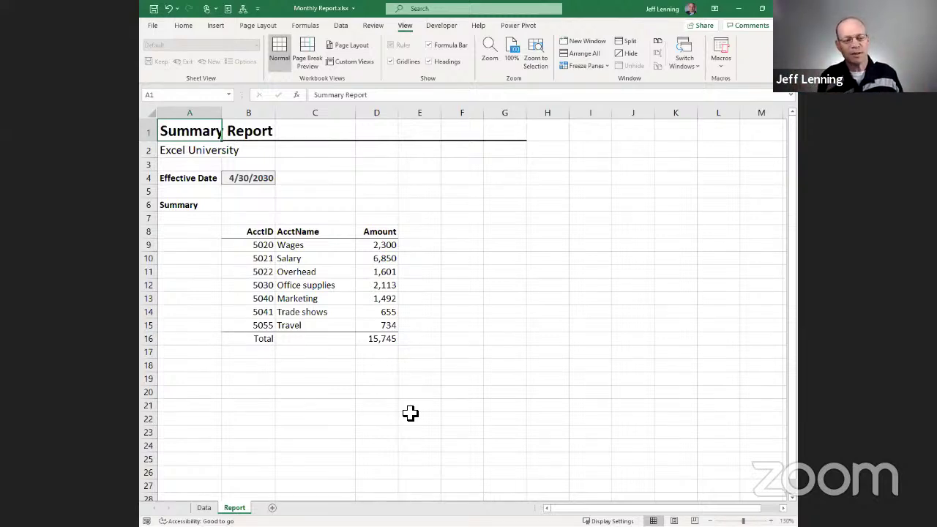
key(ctrl+Page_Up)
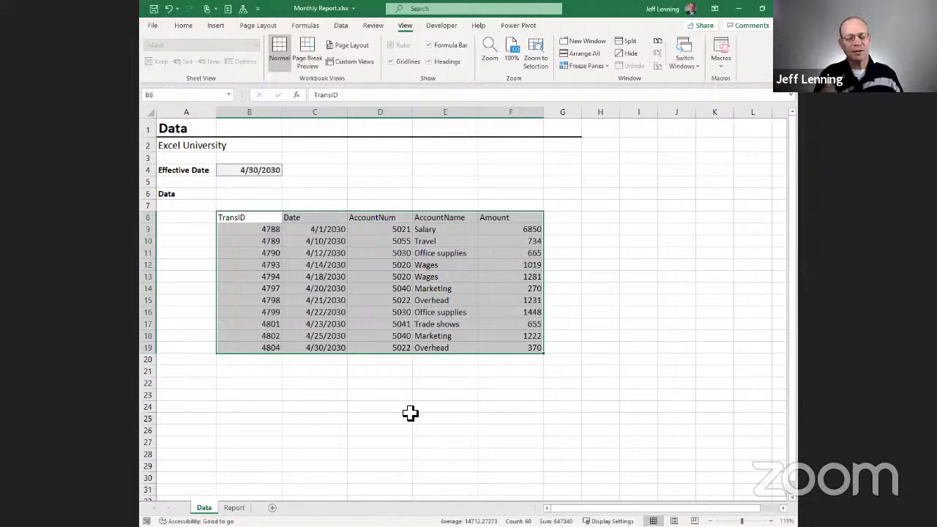
Switch to LeadSheets.xlsx and review the purpose, input cells, instructions and assumptions sections of the Start Here worksheet
key(alt+w)
key(w)
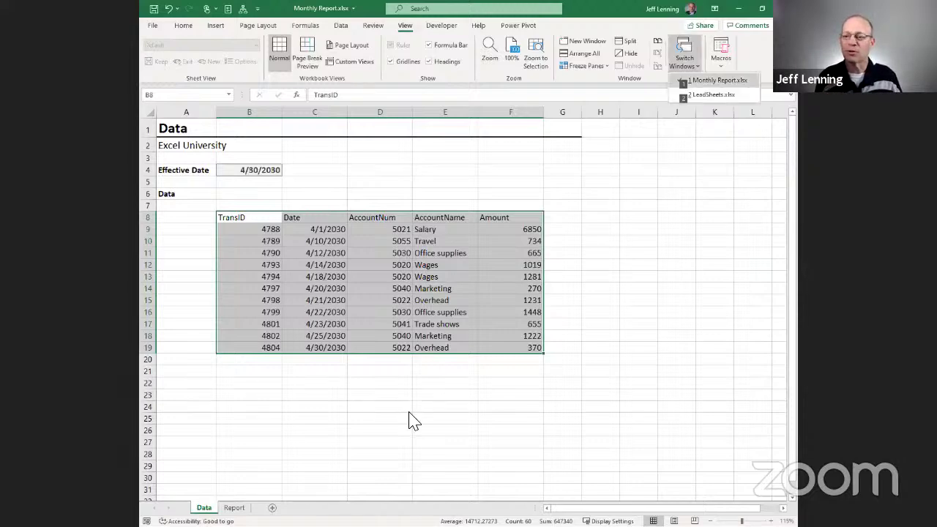
key(2)
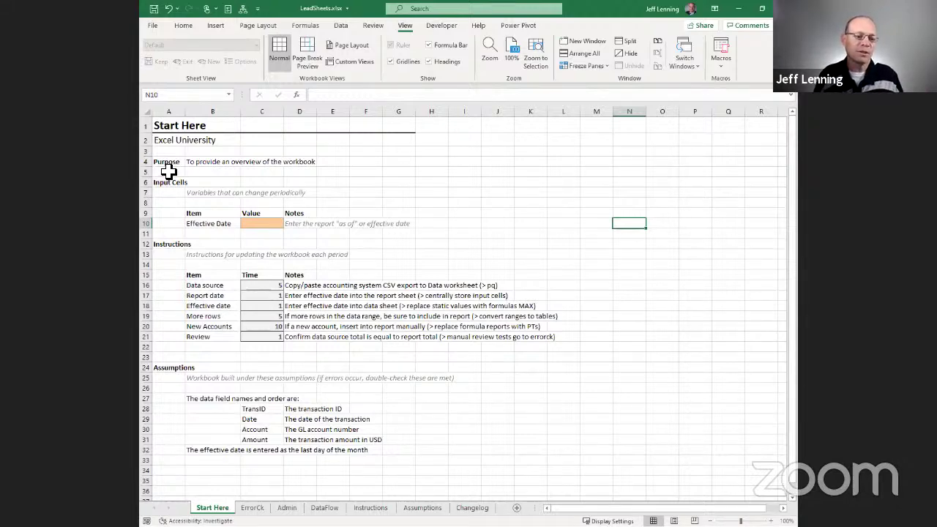
drag(167, 162, 352, 168)
drag(171, 183, 402, 232)
click(258, 223)
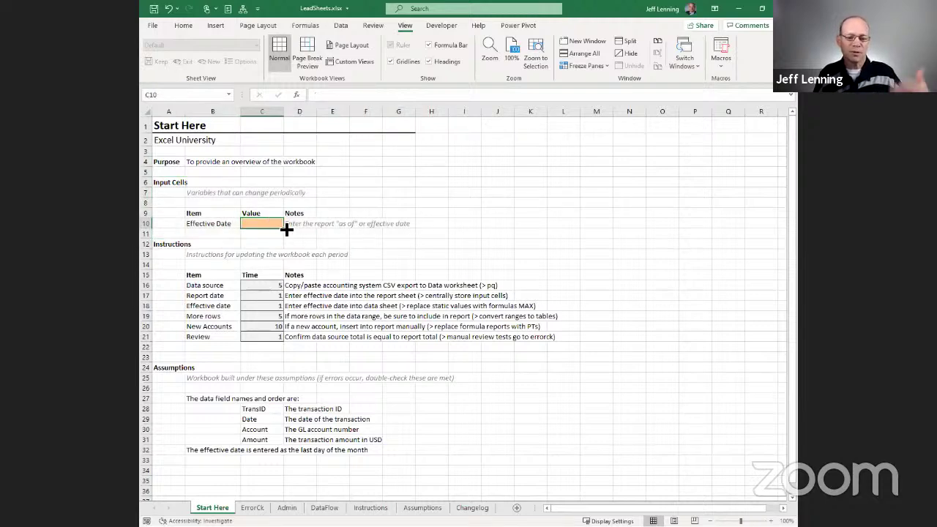
drag(179, 245, 586, 341)
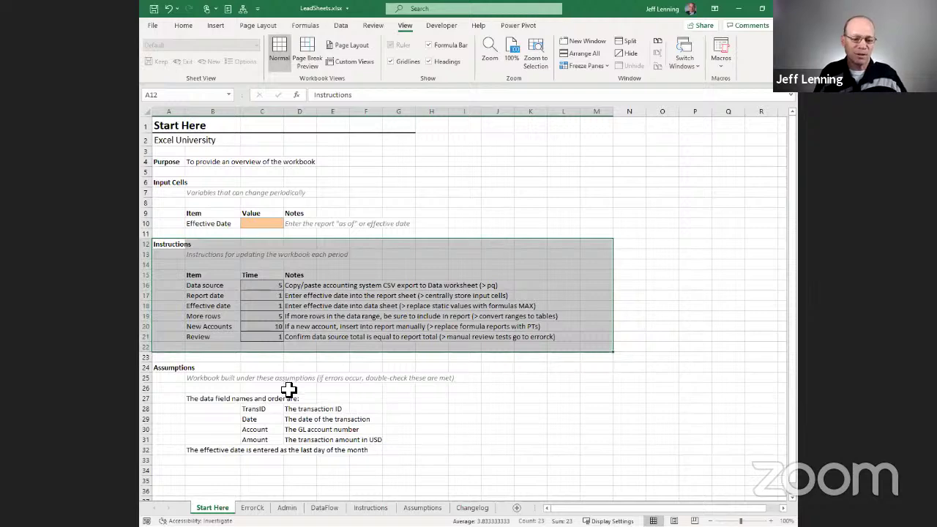
drag(172, 369, 449, 452)
Examine the ErrorCk worksheet's test of report summary against detail and the blank areas beneath it for additional tests
click(252, 508)
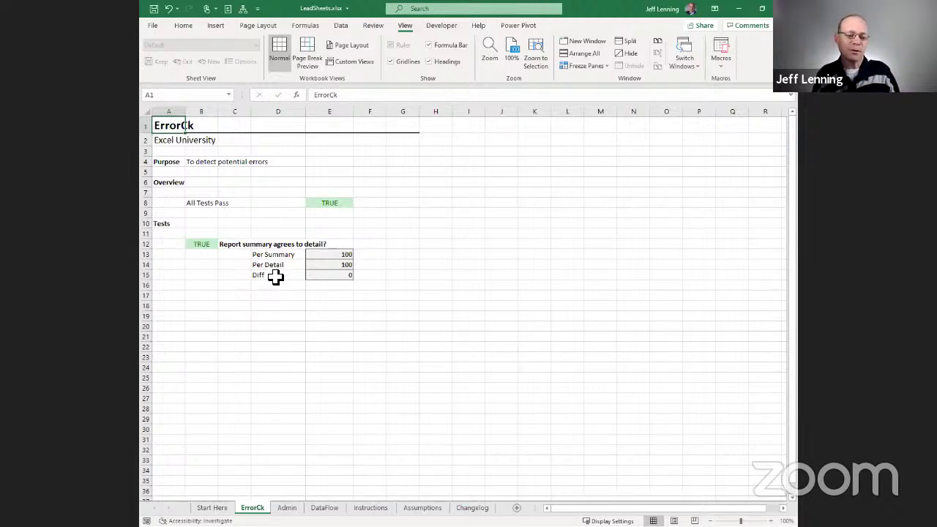
drag(245, 247, 341, 288)
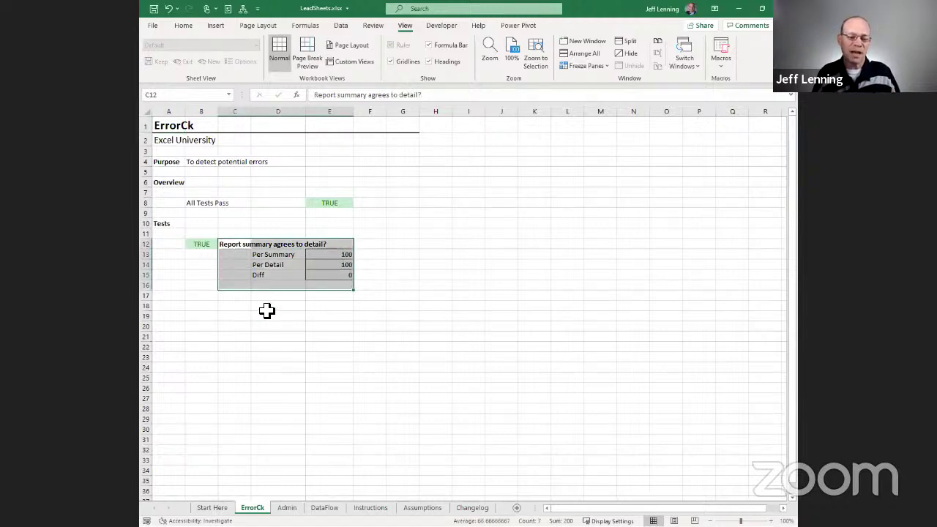
drag(266, 310, 343, 354)
drag(259, 389, 334, 418)
drag(252, 452, 327, 483)
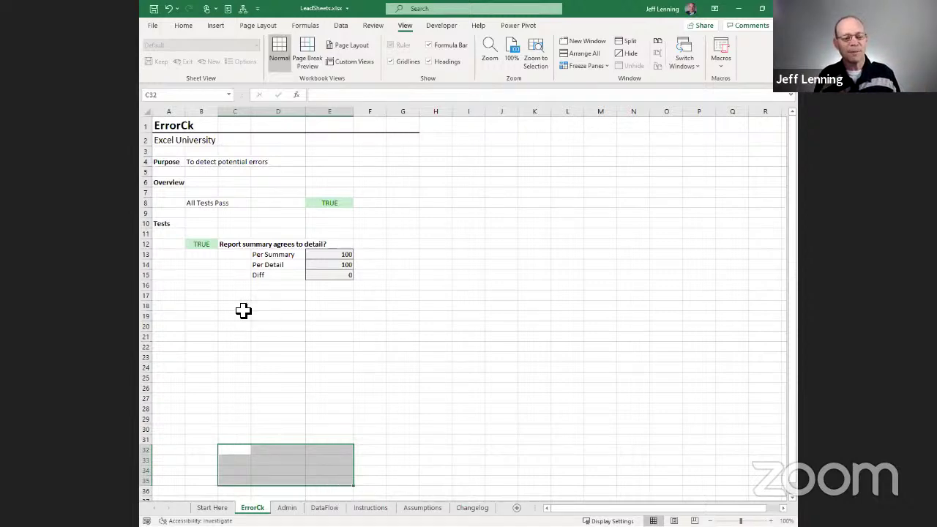
drag(238, 297, 329, 327)
drag(238, 350, 348, 390)
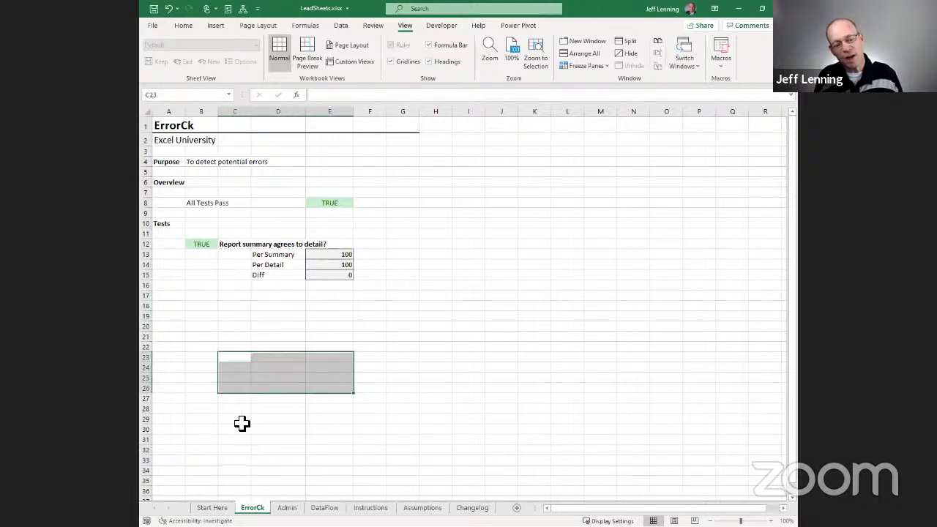
drag(242, 422, 346, 438)
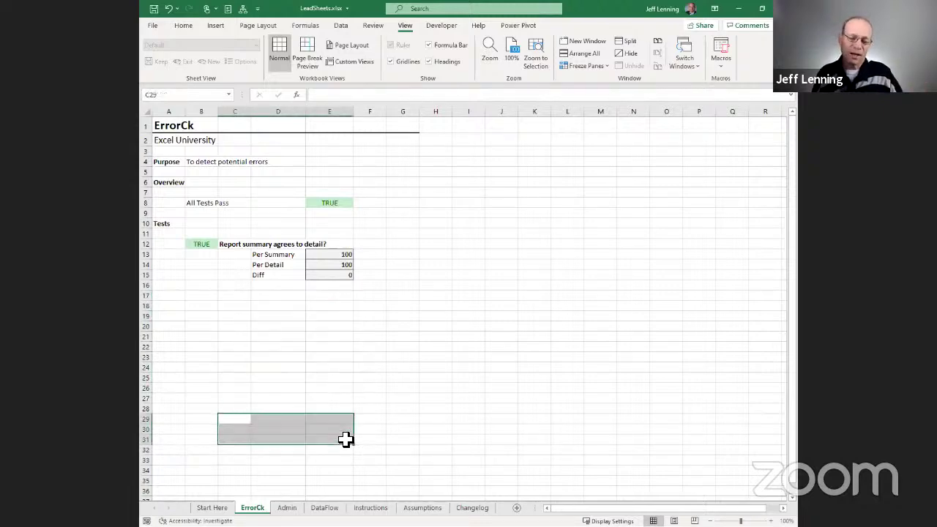
Review the Admin worksheet's changelog area and the separate DataFlow, Instructions, Assumptions and Changelog worksheets
click(286, 508)
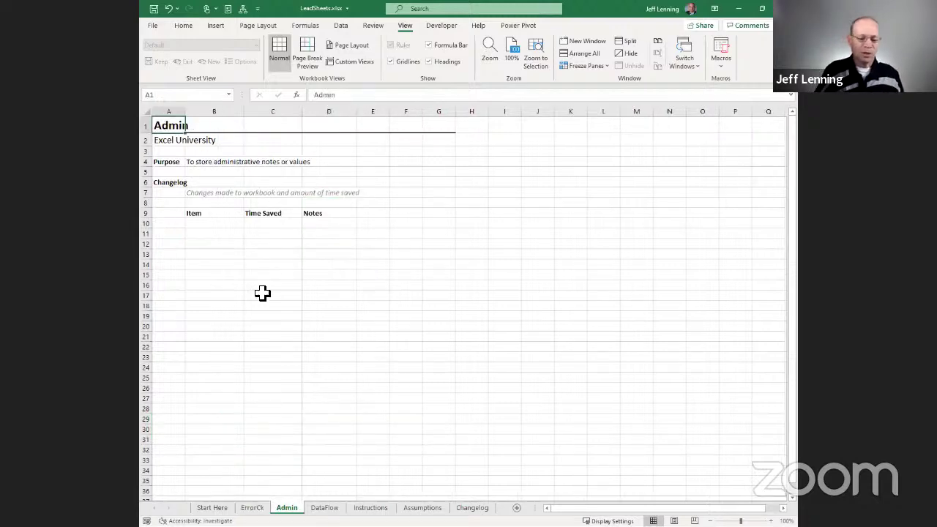
drag(215, 226, 332, 322)
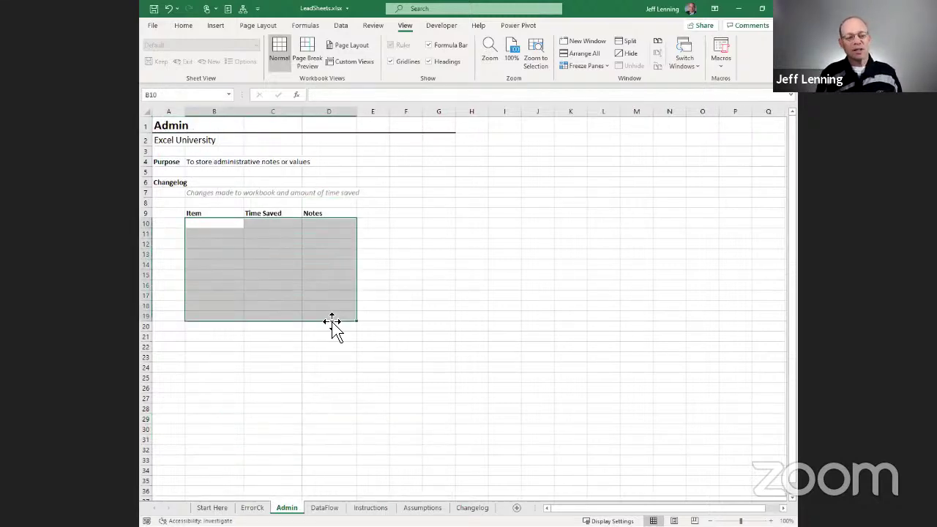
click(325, 507)
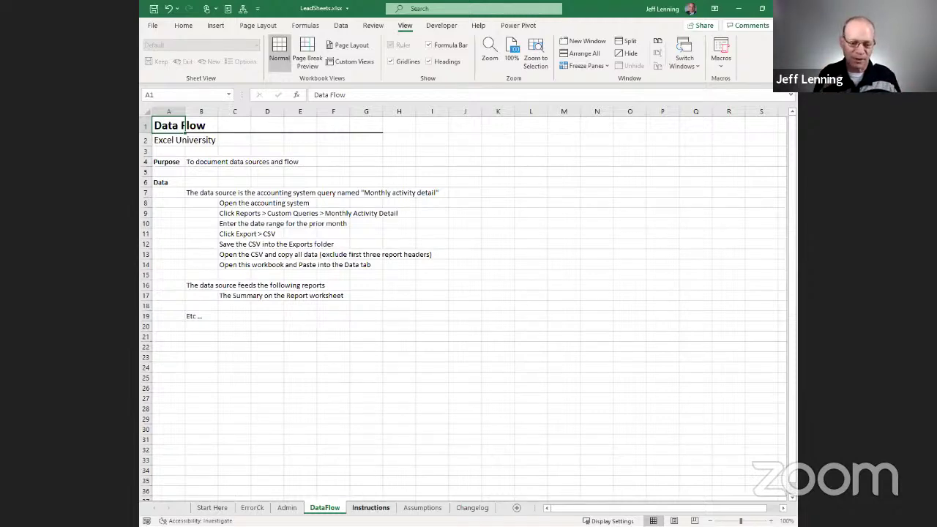
click(370, 508)
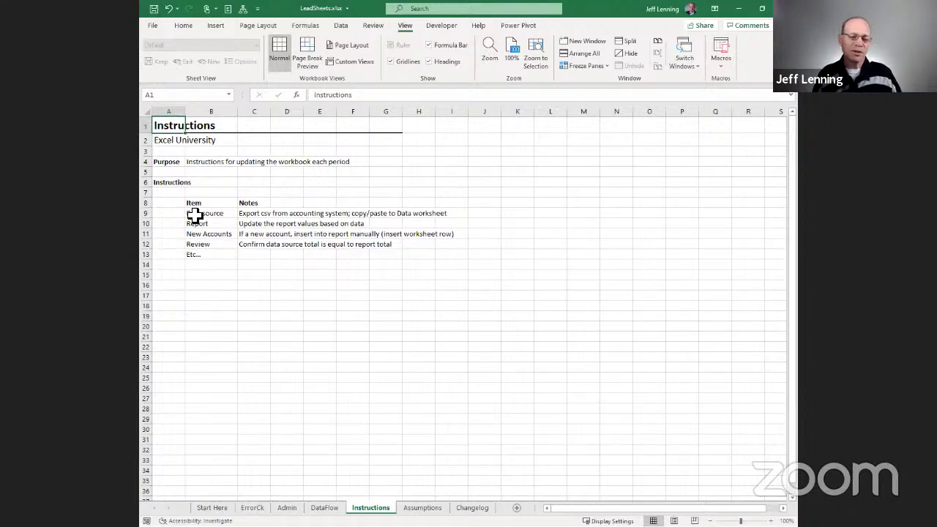
drag(196, 216, 359, 410)
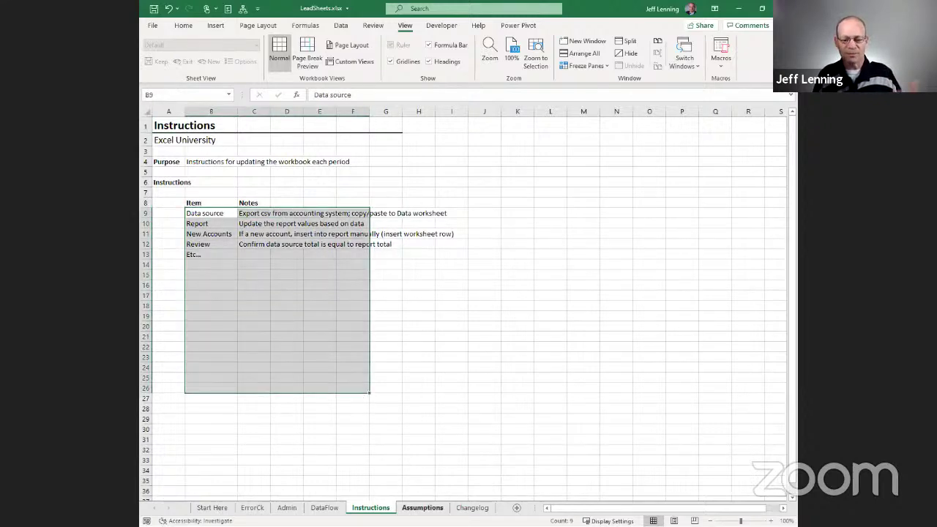
click(422, 508)
click(472, 508)
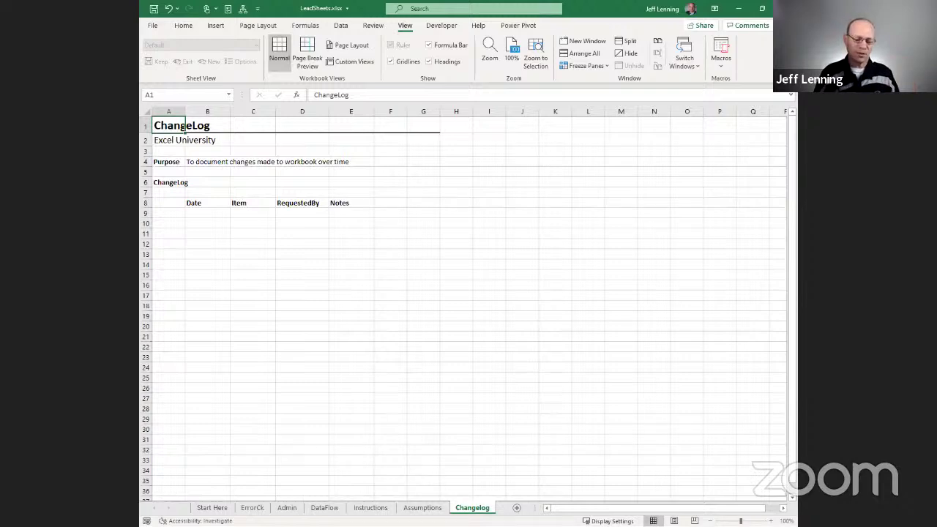
Return to the Start Here worksheet and look through the lead sheets in order up to Assumptions
click(212, 508)
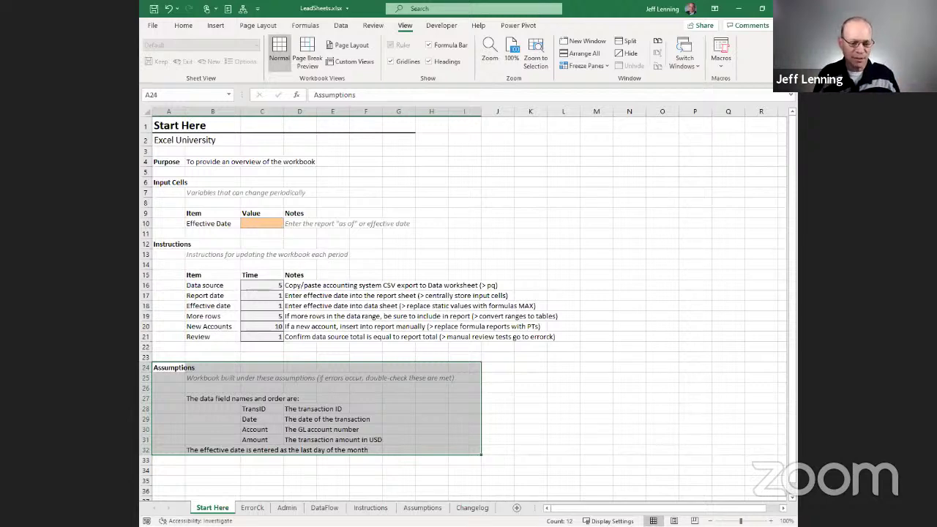
key(ctrl+Page_Down)
key(ctrl+Page_Down)
key(ctrl+Page_Down)
key(ctrl+Page_Down)
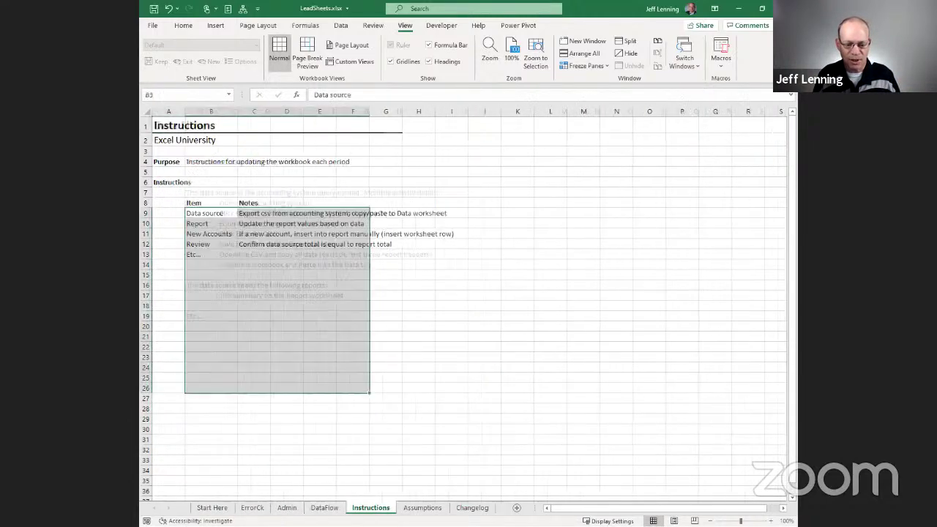
key(ctrl+Page_Down)
Copy the Start Here, ErrorCk and Admin worksheets together into Monthly Report.xlsx, placing them before the Data sheet
click(212, 507)
shift+click(286, 507)
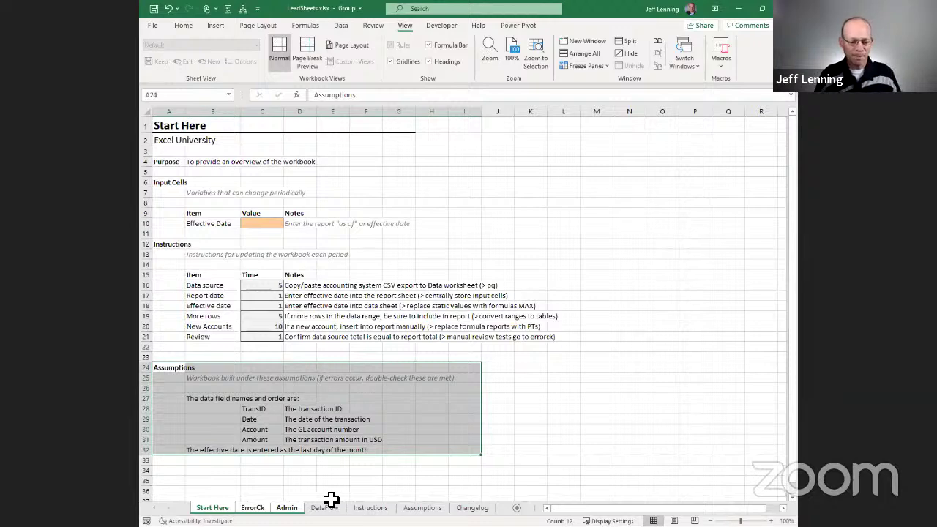
right_click(289, 506)
click(326, 394)
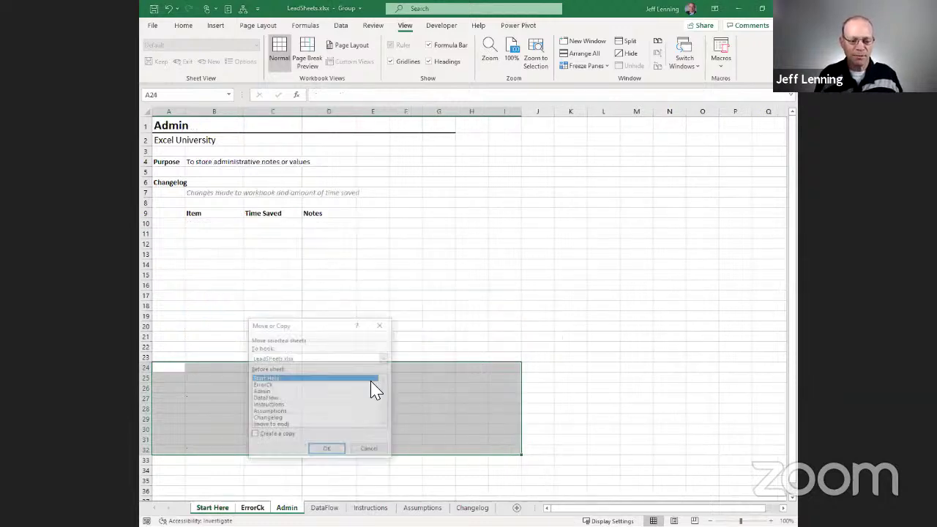
click(282, 358)
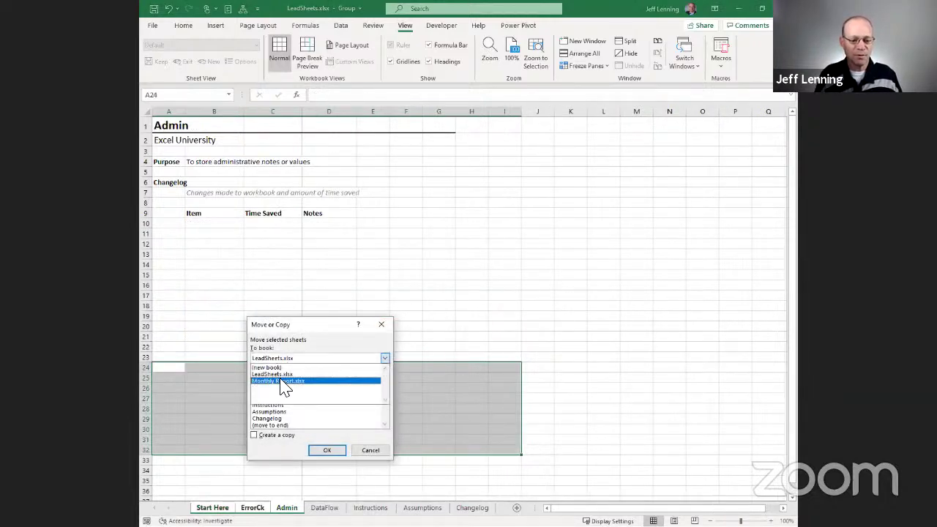
click(283, 381)
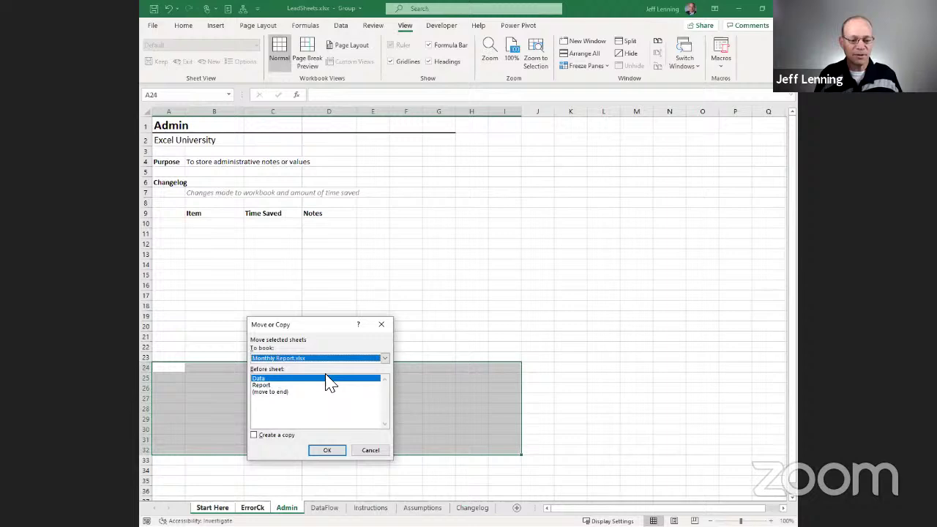
click(290, 436)
click(336, 451)
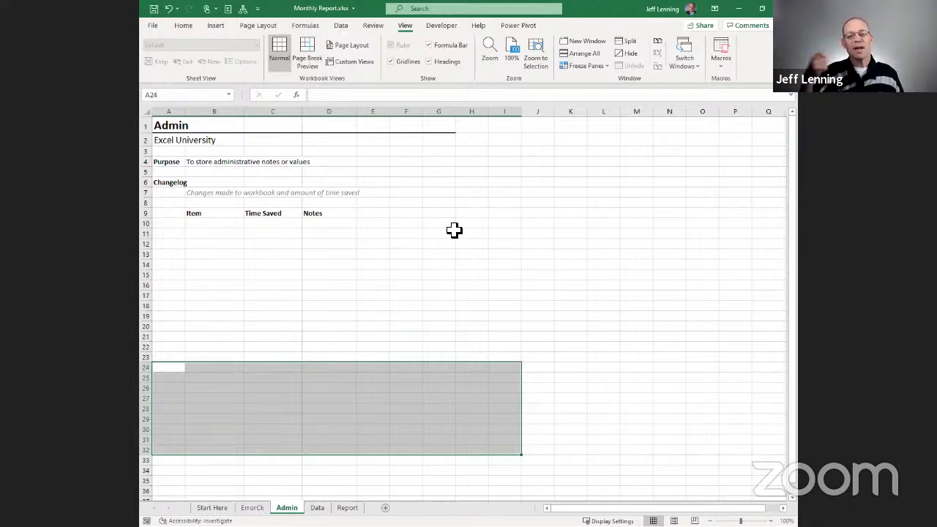
Check the original worksheets in LeadSheets.xlsx and return to Monthly Report.xlsx
key(alt+w)
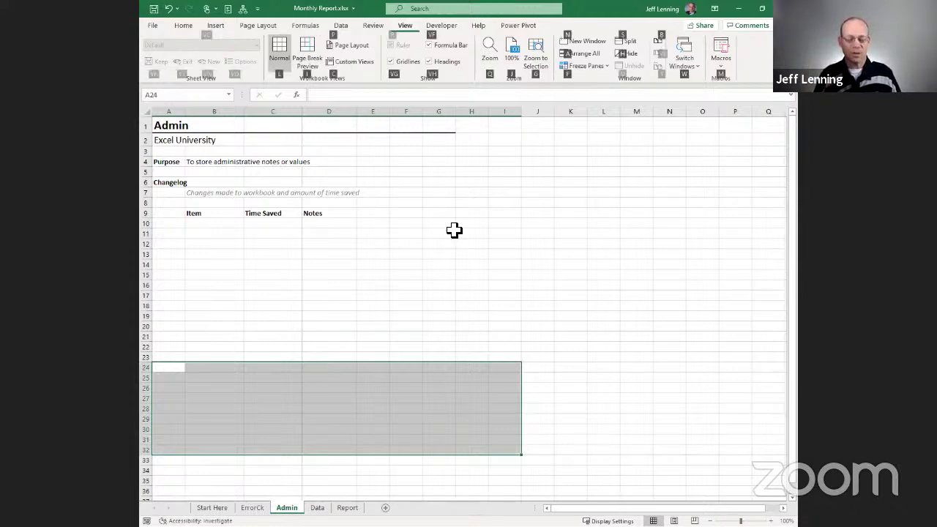
key(w)
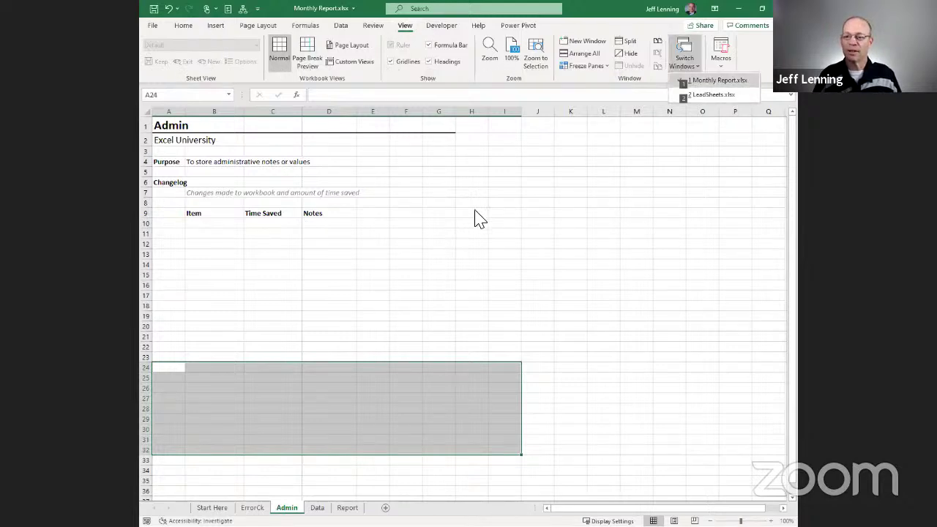
click(701, 95)
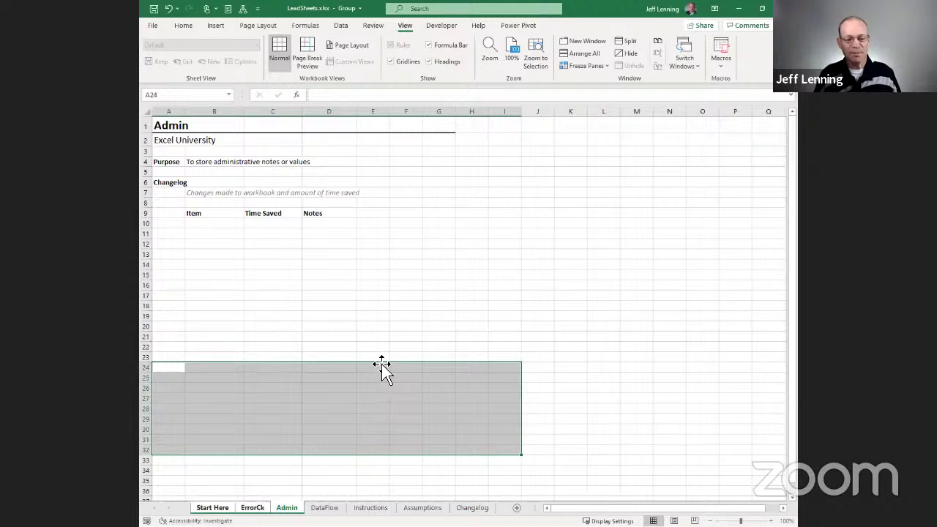
key(ctrl+Tab)
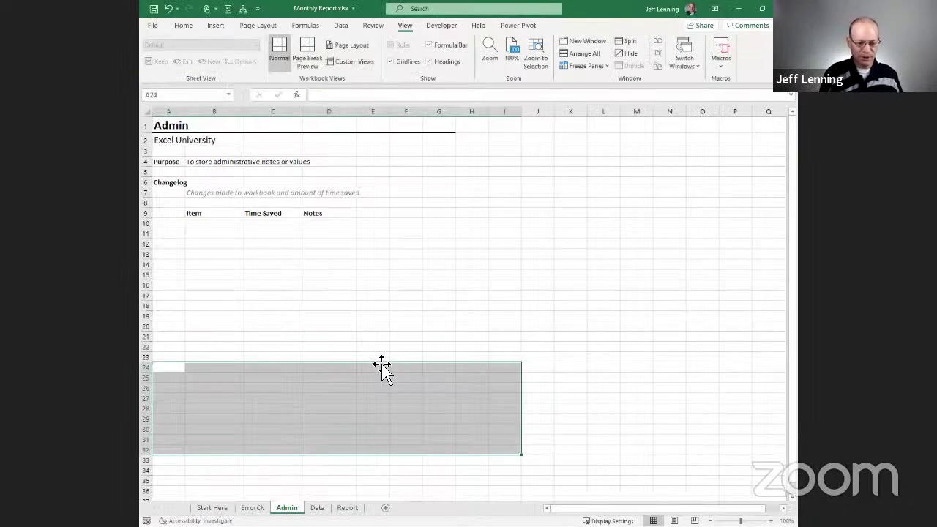
Review the instruction items, notes and time estimates in rows 16 to 21 of the copied Start Here worksheet
key(ctrl+Page_Up)
key(ctrl+Page_Up)
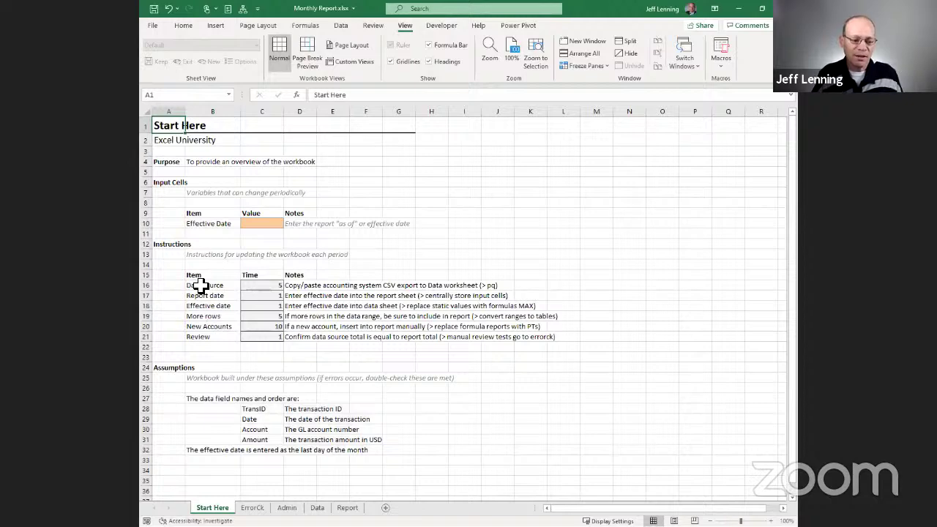
drag(197, 286, 565, 333)
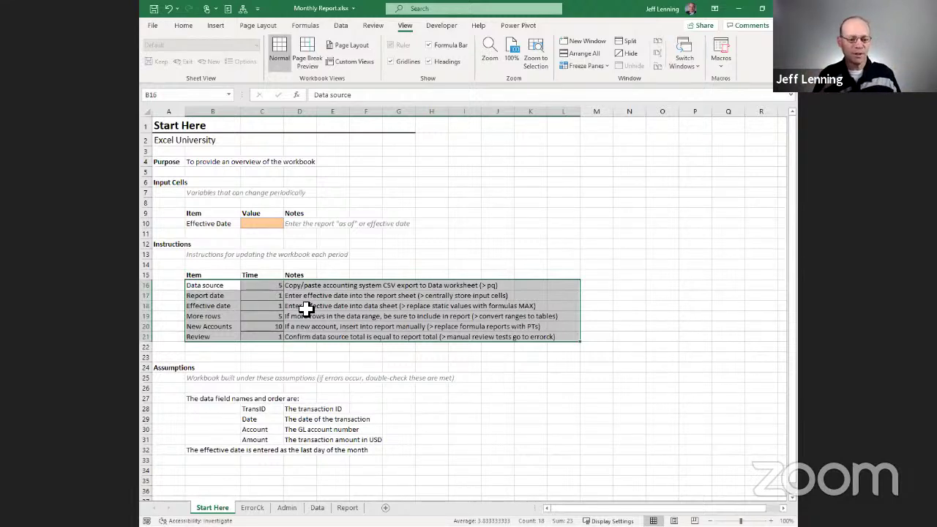
click(315, 286)
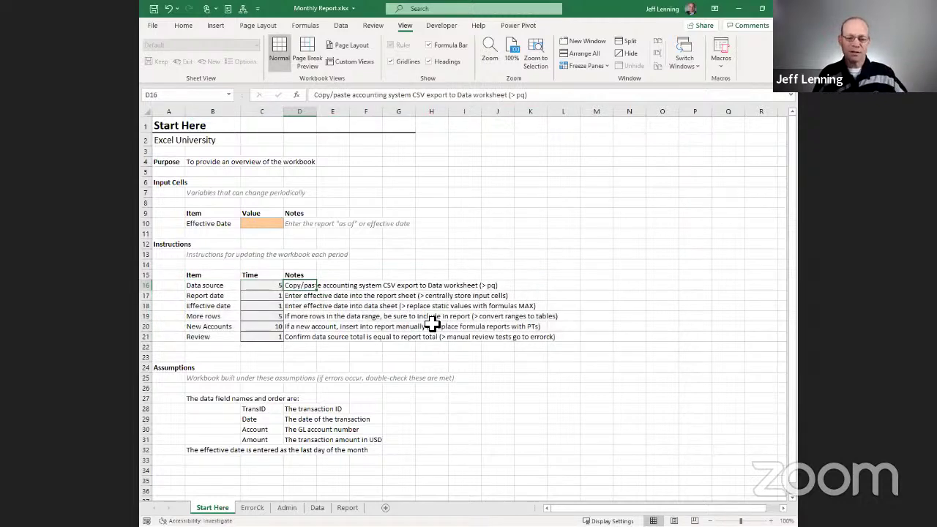
click(306, 296)
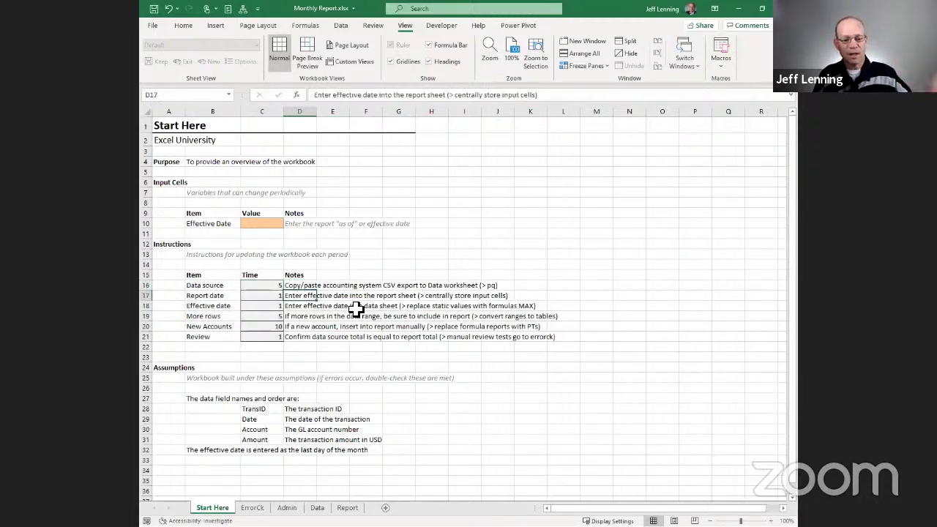
click(300, 306)
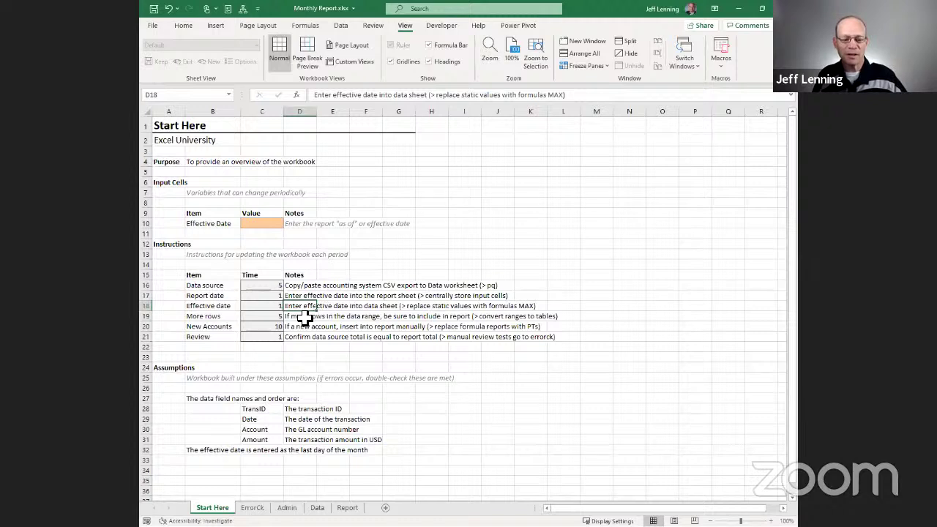
click(305, 316)
drag(300, 295, 304, 328)
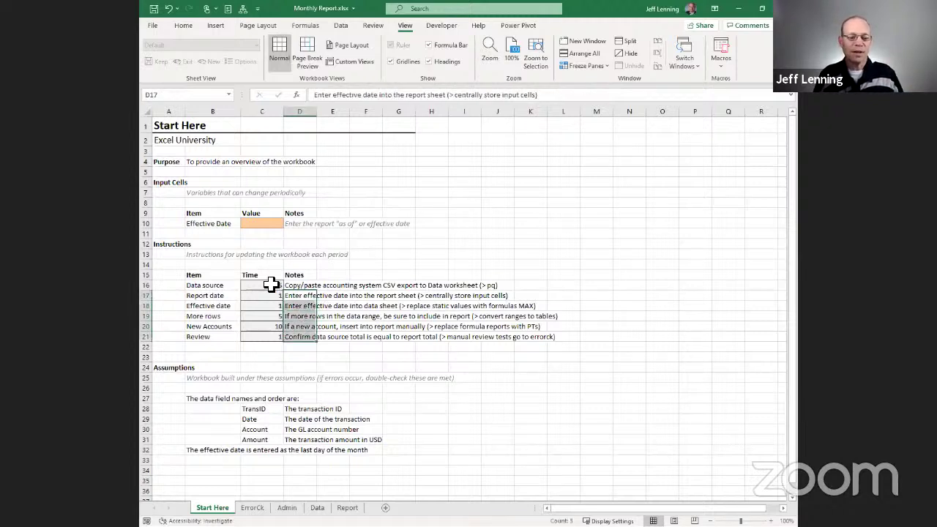
drag(269, 286, 275, 337)
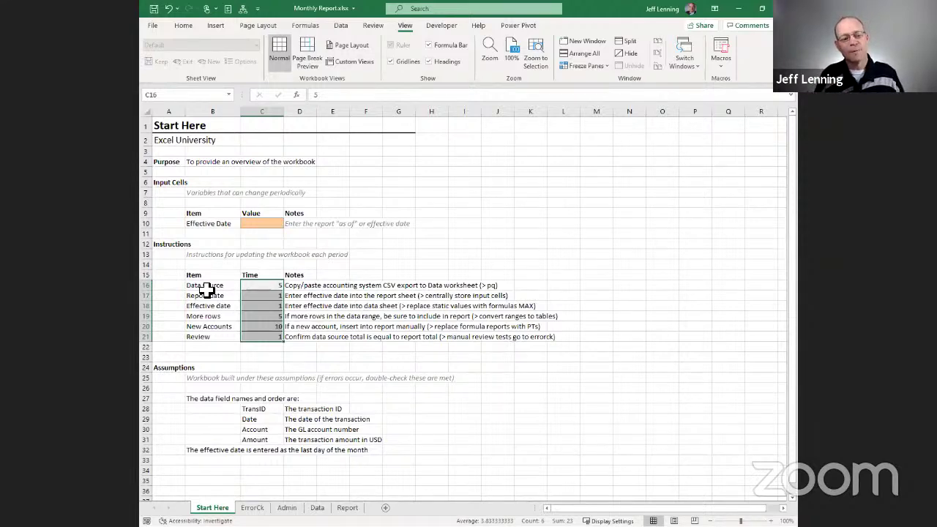
Highlight the full instruction block in rows 16 to 21 and its time estimates to examine them once more
drag(224, 285, 556, 336)
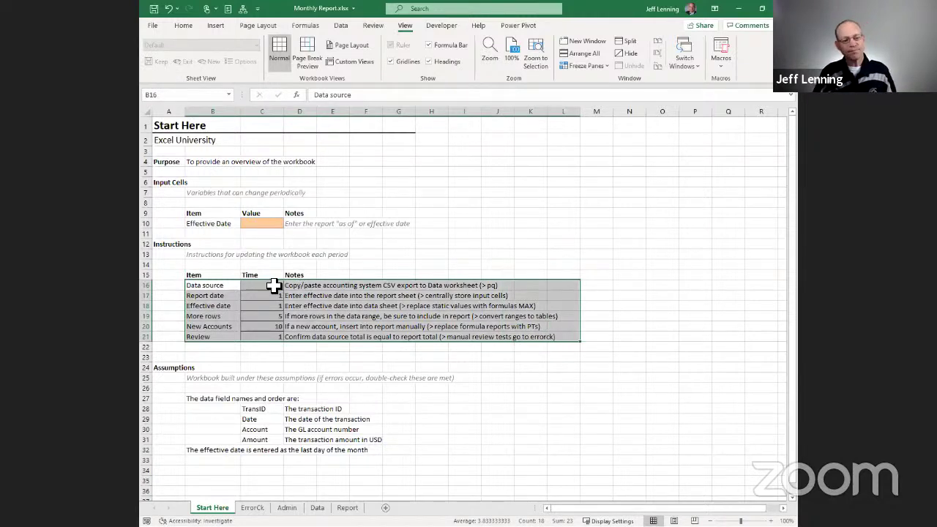
drag(273, 285, 273, 336)
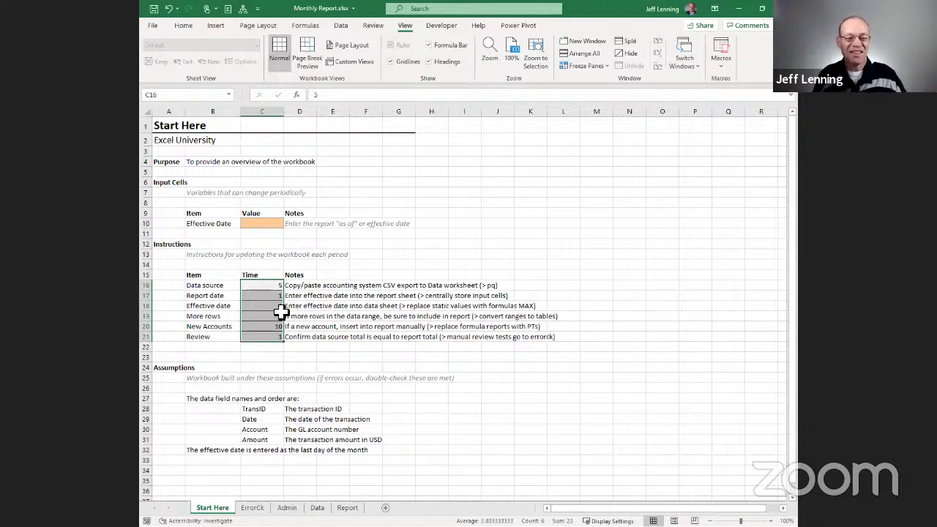
drag(232, 287, 543, 336)
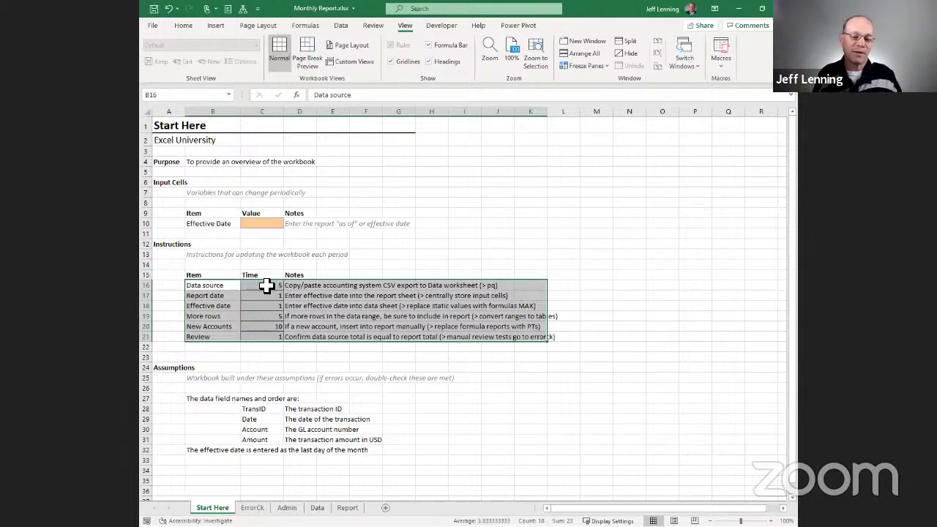
drag(265, 286, 271, 335)
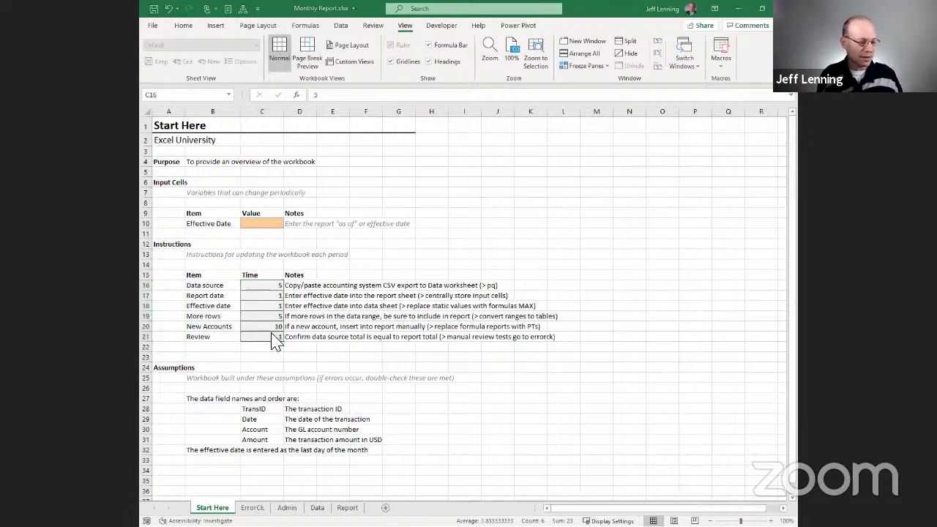
key(alt+Tab)
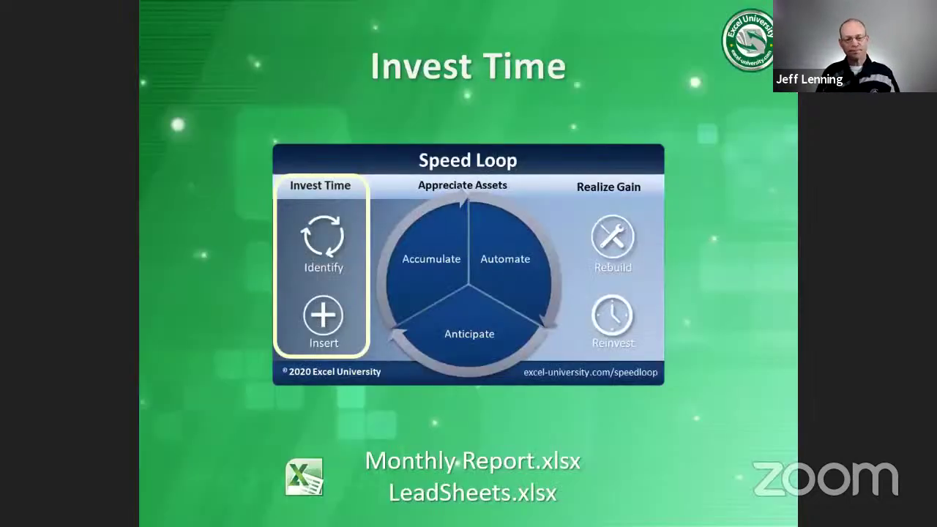
key(Right)
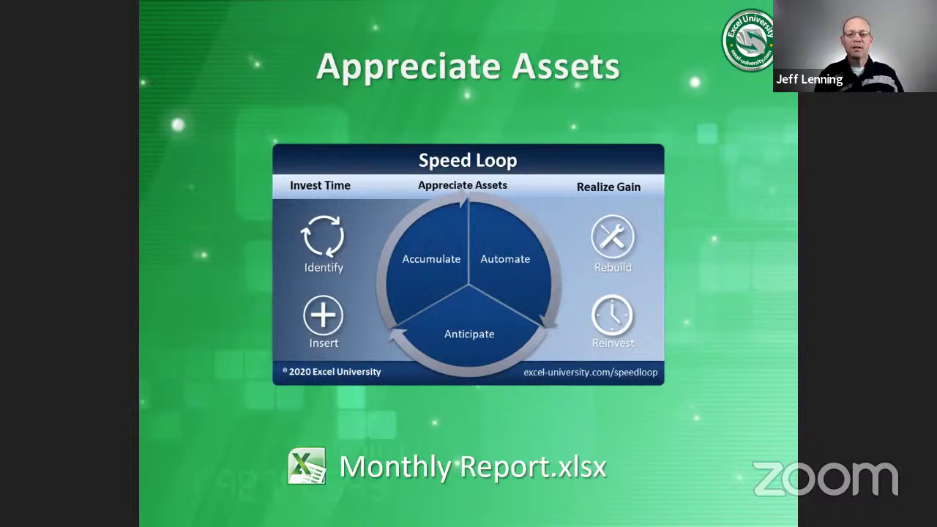
key(Right)
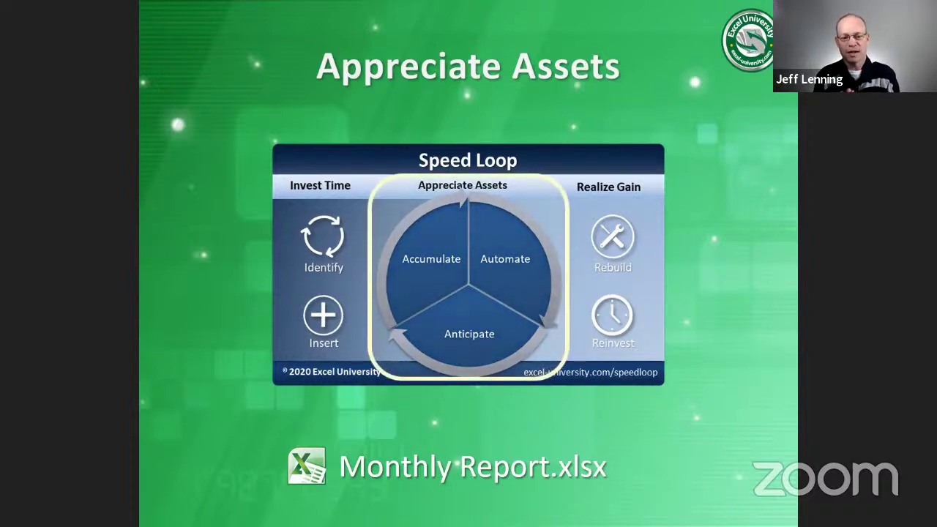
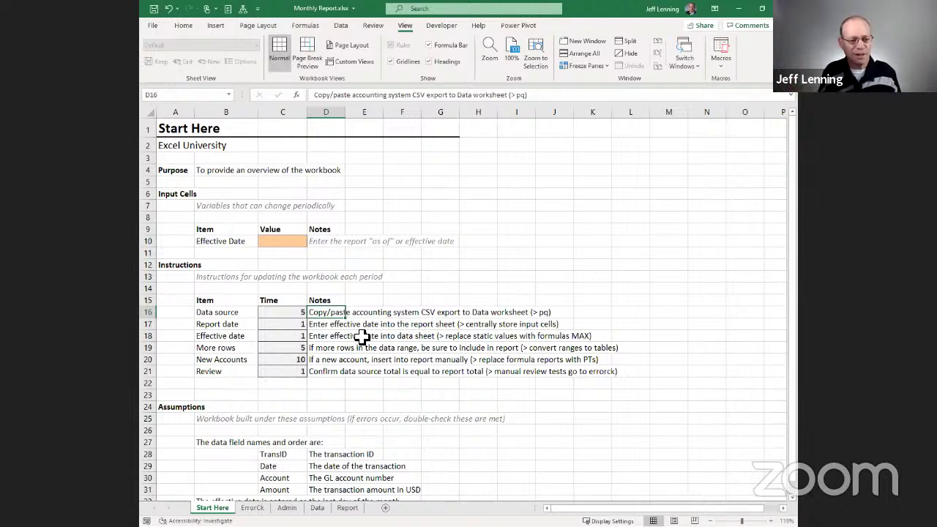
Compare the Report date and Effective date instructions on Start Here with the effective date cells on the Report and Data worksheets
key(Down)
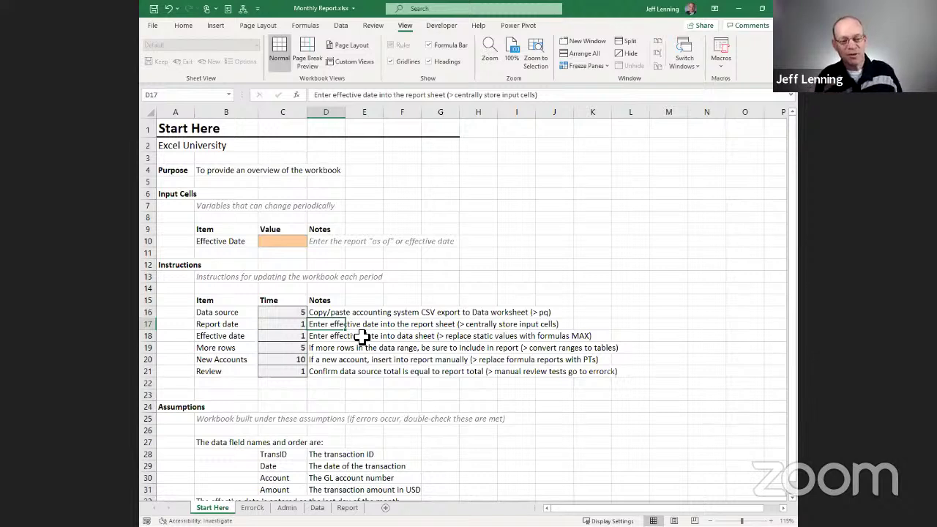
drag(227, 323, 576, 322)
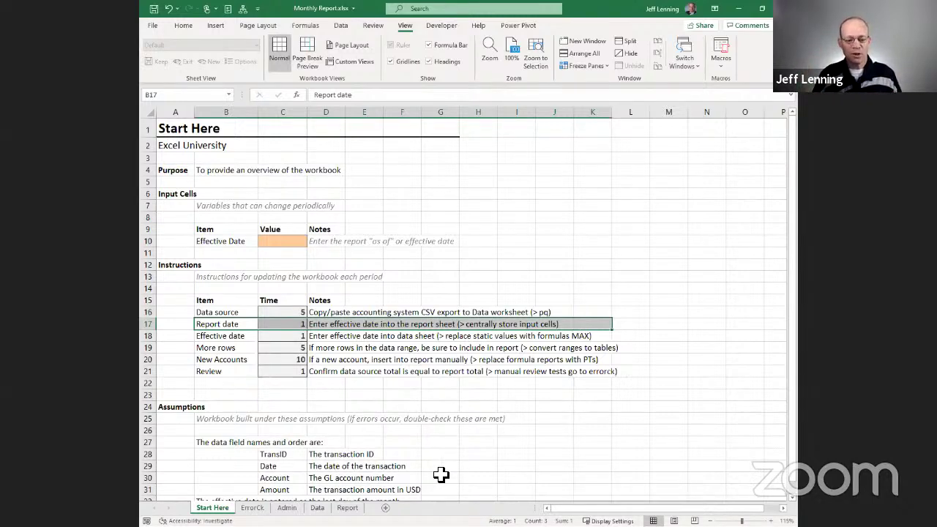
click(348, 507)
click(247, 179)
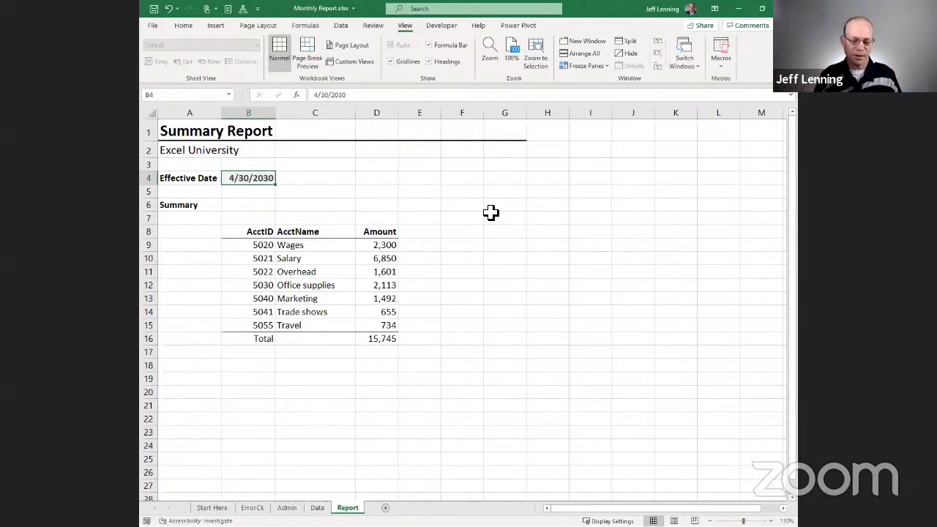
click(213, 507)
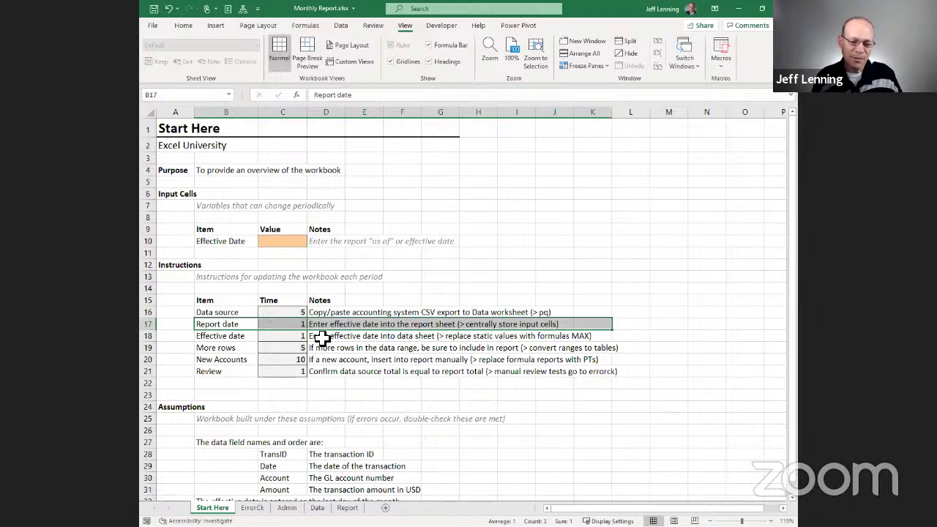
click(326, 336)
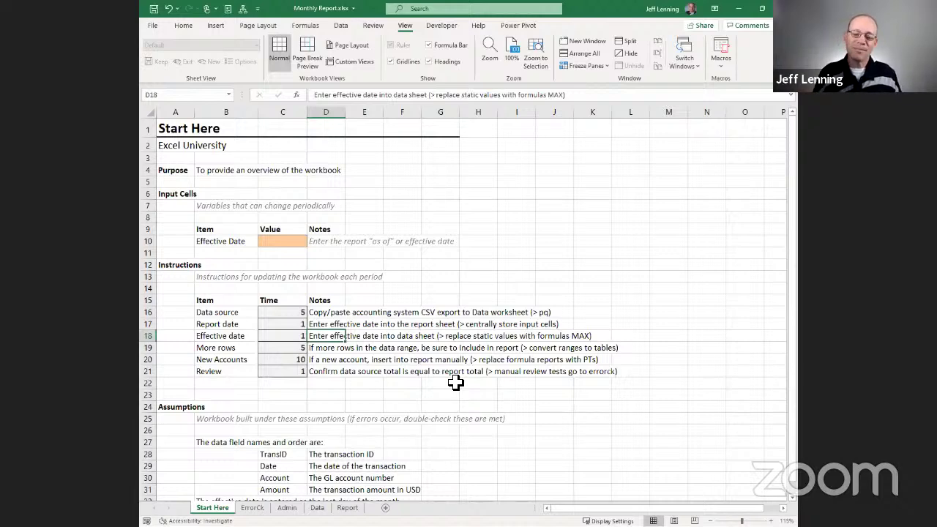
click(317, 507)
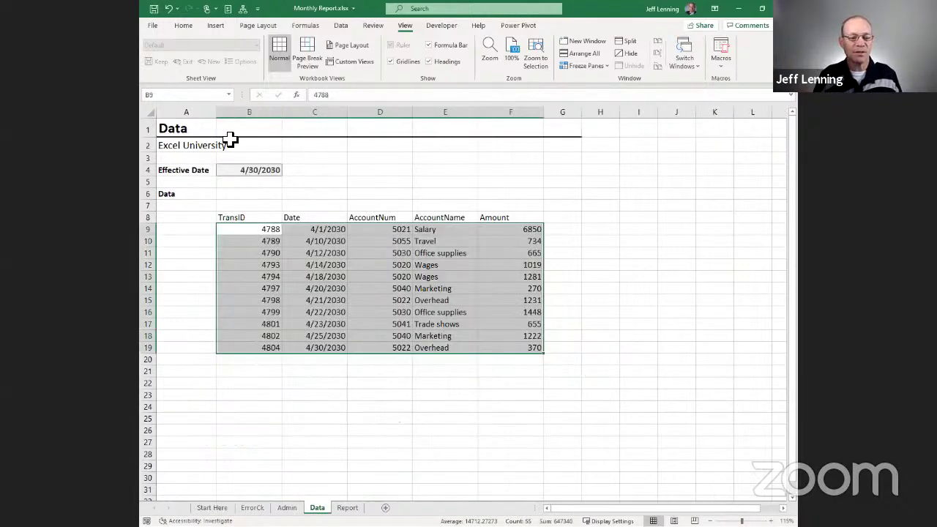
click(246, 171)
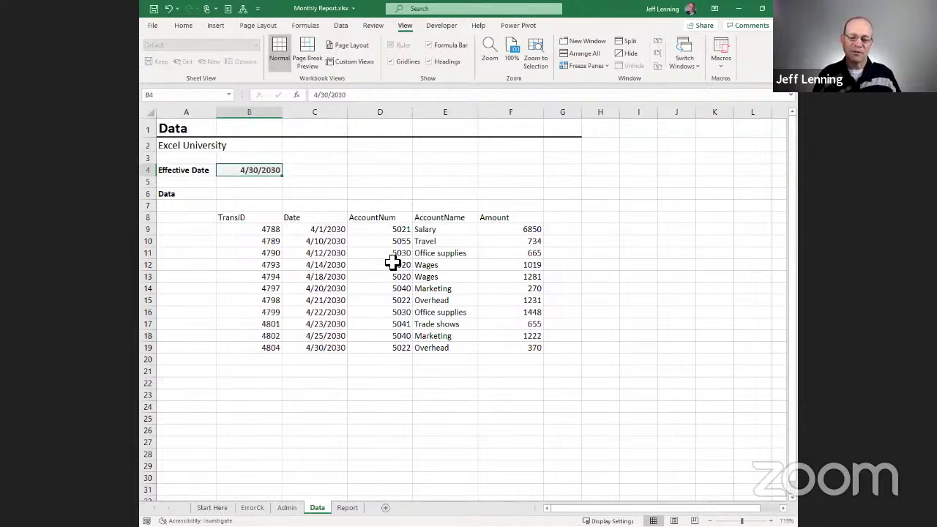
click(207, 507)
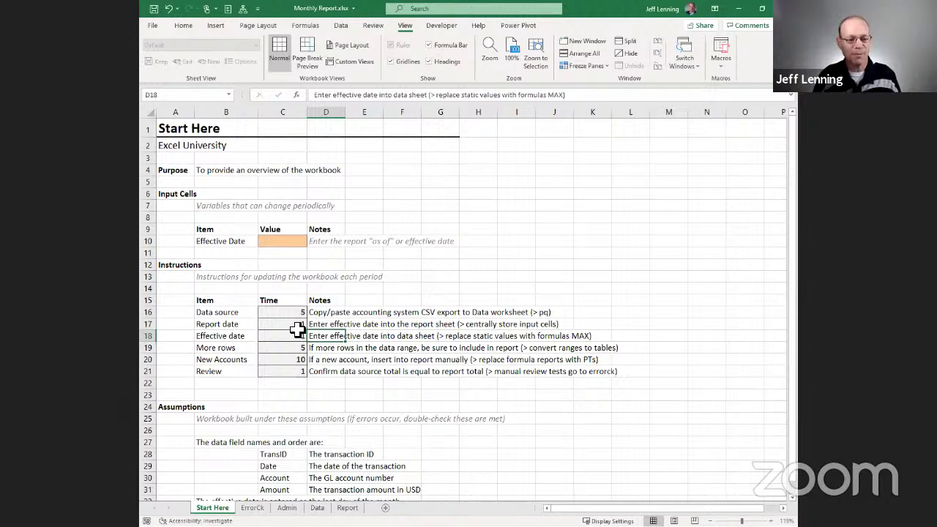
Enter 4/30/2030 as the Effective Date value in cell C10 of the Input Cells section on Start Here
drag(180, 194, 483, 239)
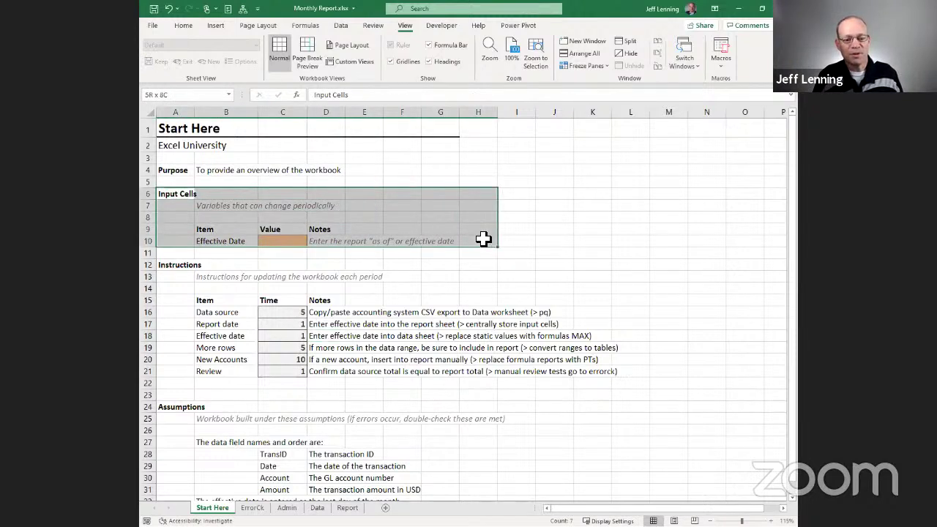
click(291, 243)
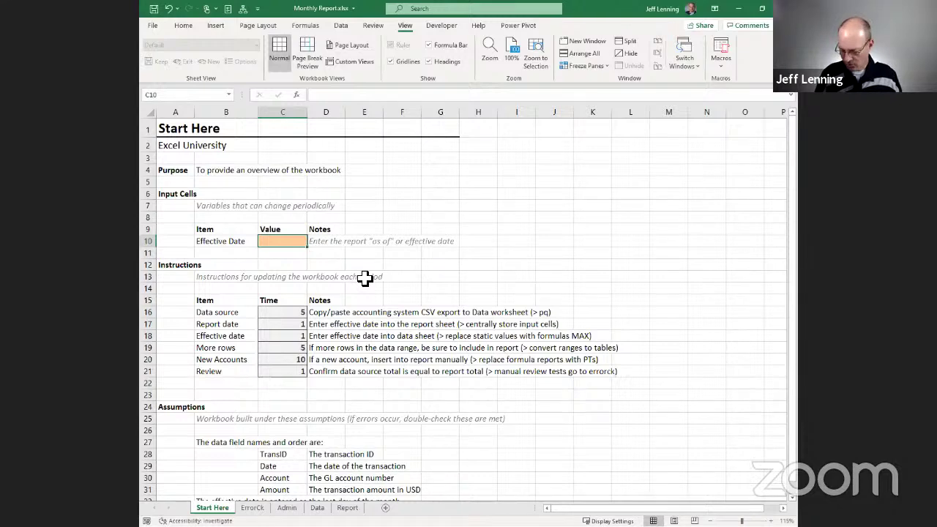
text(4/30/2030)
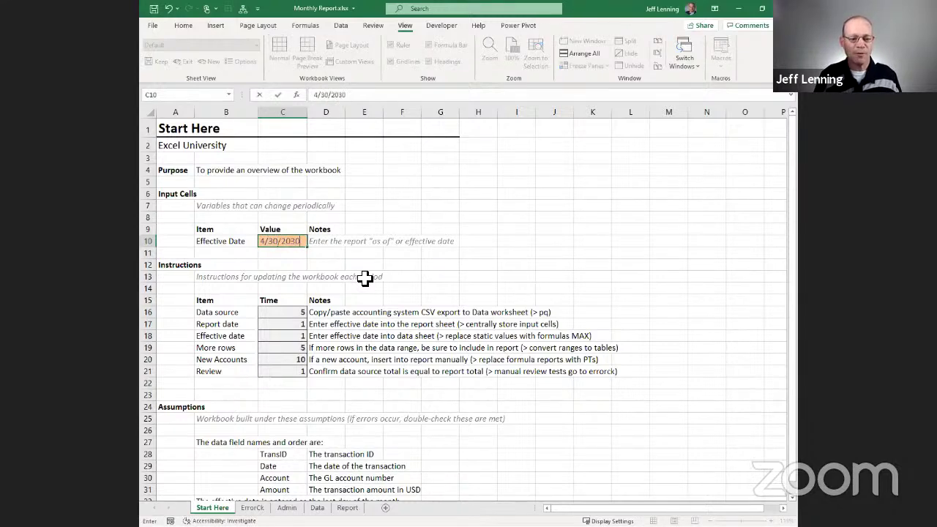
key(Return)
Link the effective date in cell B4 of the Report worksheet to the input cell with ='Start Here'!C10
click(348, 507)
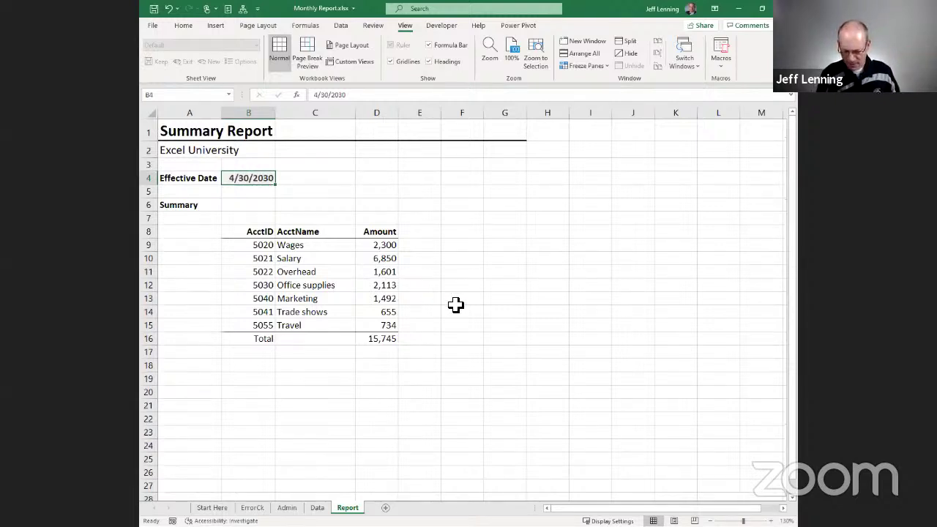
text(=)
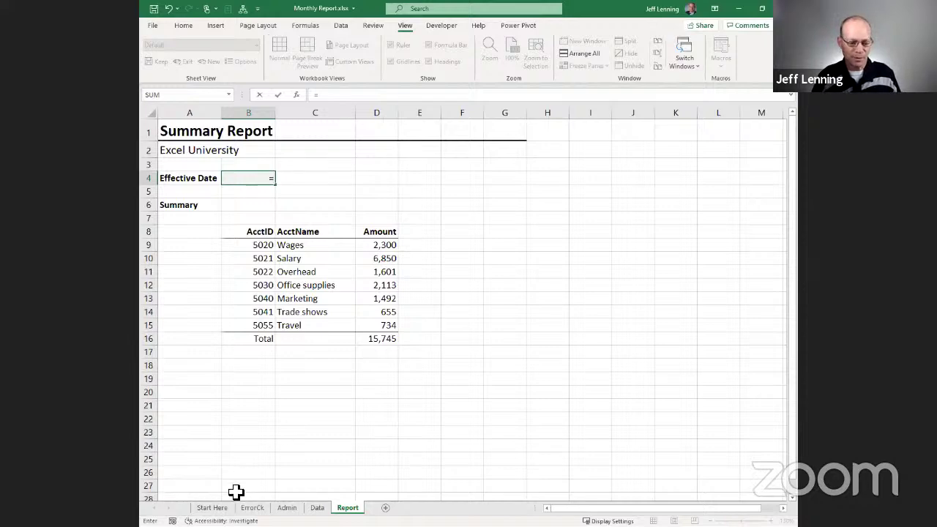
click(212, 507)
click(292, 244)
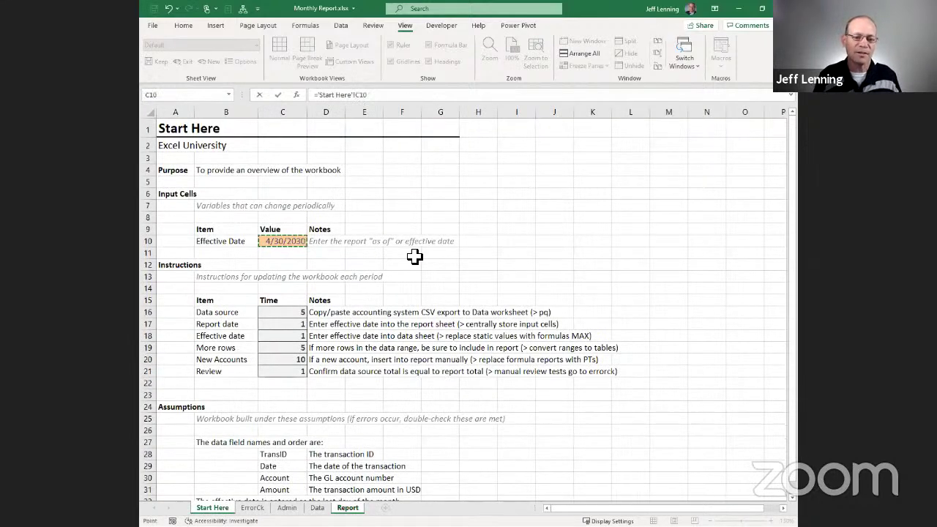
key(Return)
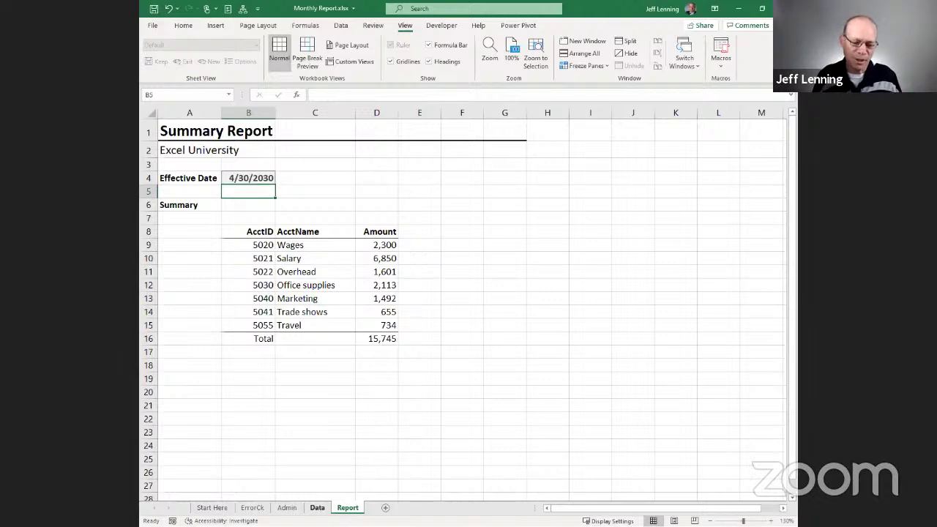
Link the effective date in cell B4 of the Data worksheet to input cell C10 on Start Here
click(317, 507)
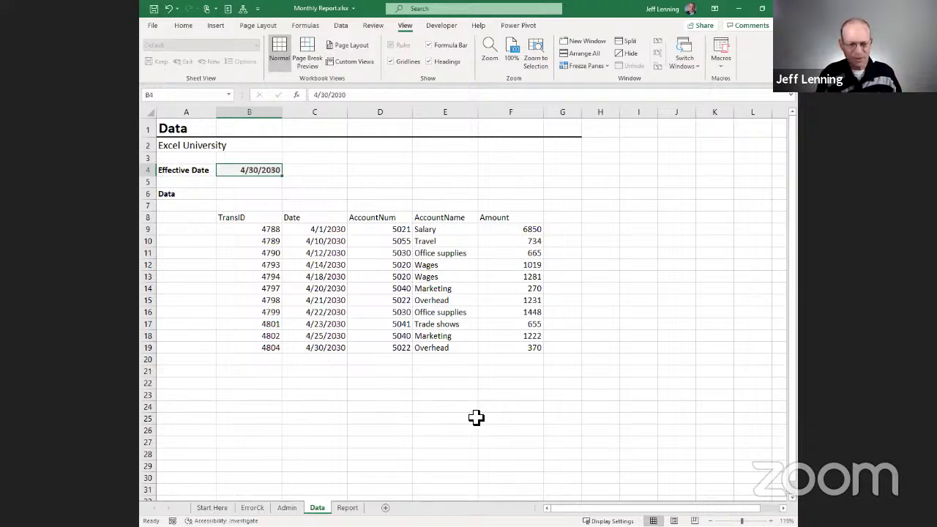
text(=)
click(212, 507)
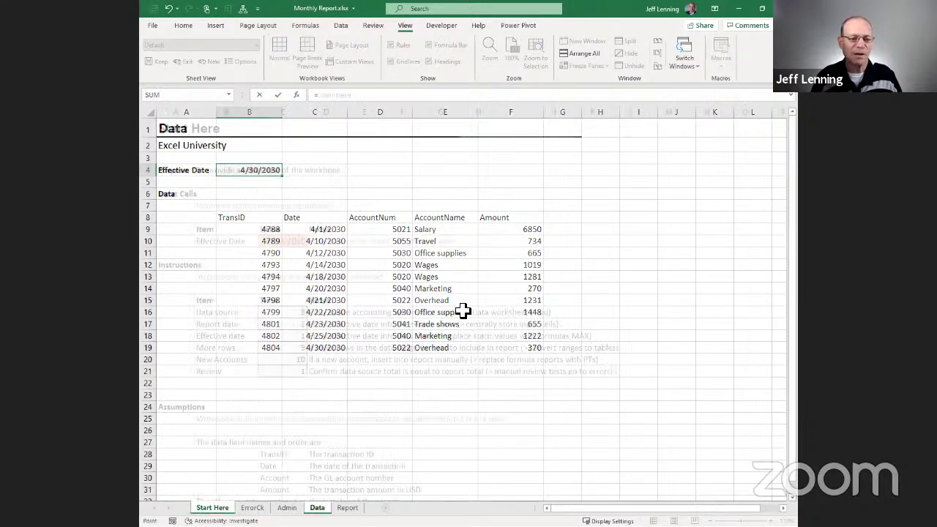
click(282, 241)
key(Return)
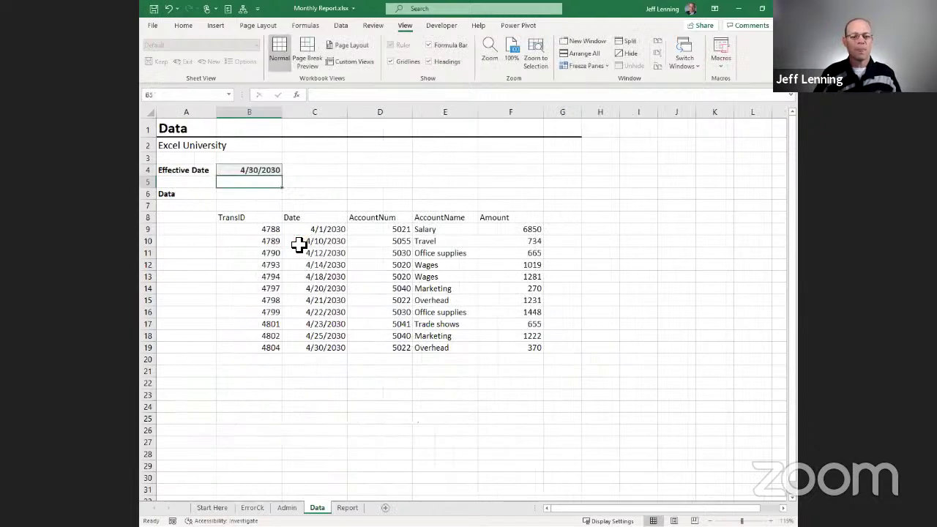
Move the Report date instruction in B17:D17 on Start Here to the Admin worksheet's changelog, starting at cell B10
click(212, 507)
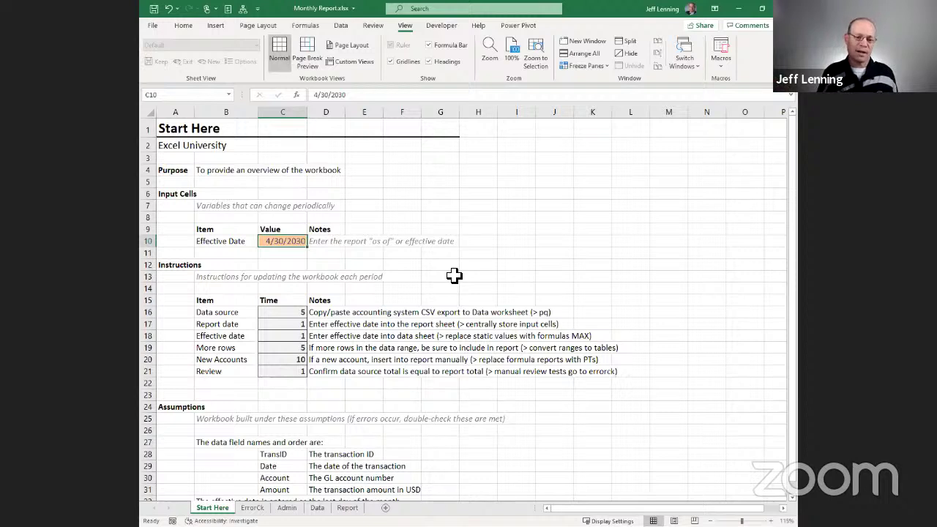
drag(227, 324, 333, 324)
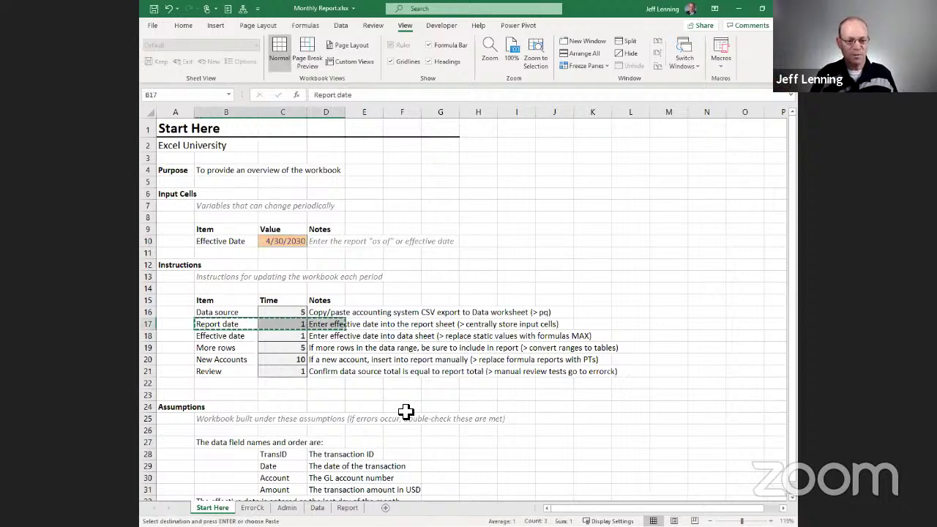
key(ctrl+c)
click(287, 507)
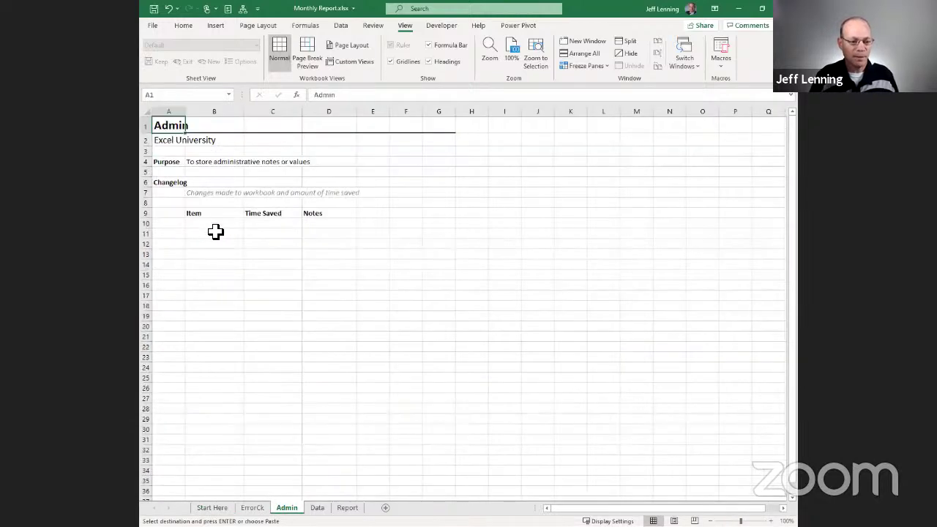
click(220, 222)
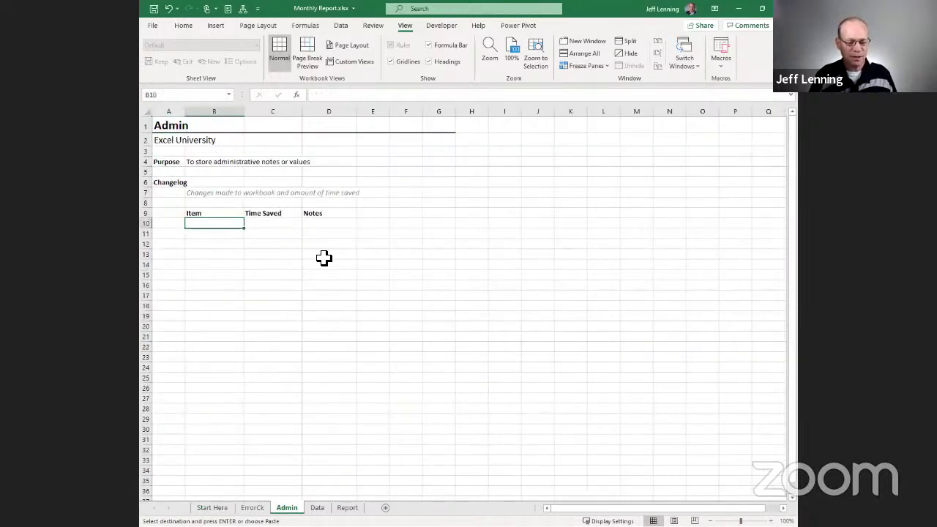
key(Return)
shift+click(336, 324)
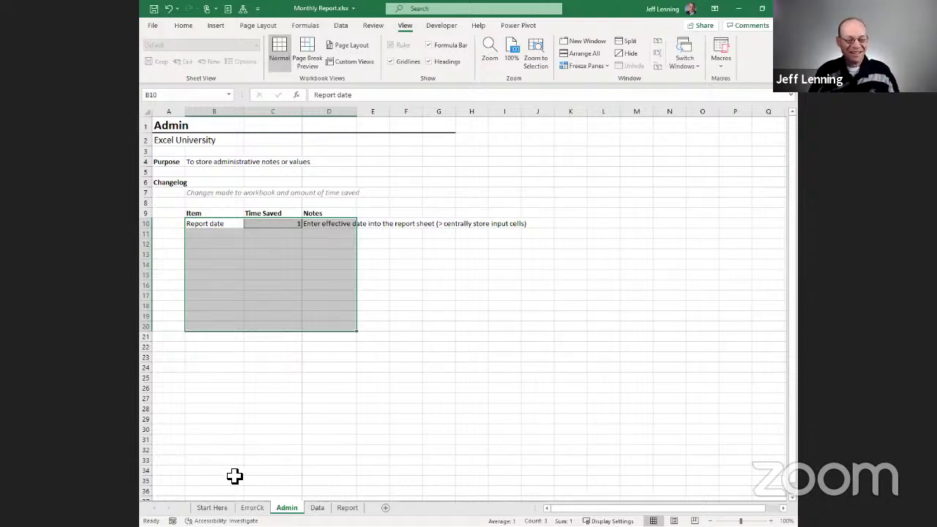
Delete the emptied row 17 from the Instructions section on Start Here
click(212, 507)
click(149, 325)
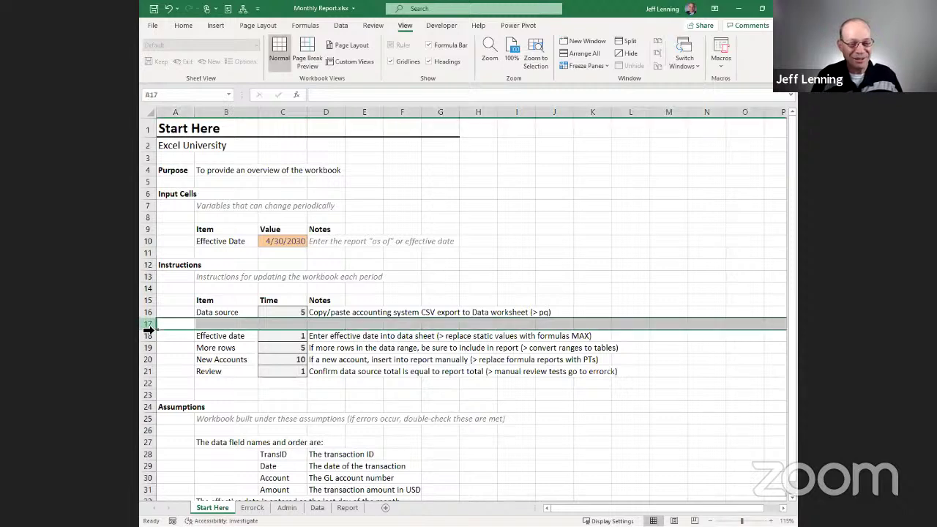
key(ctrl+minus)
Edit the Effective date instruction in D17 on Start Here to read "Enter effective date into Start Here sheet", keeping the rest of the note
click(233, 323)
click(316, 323)
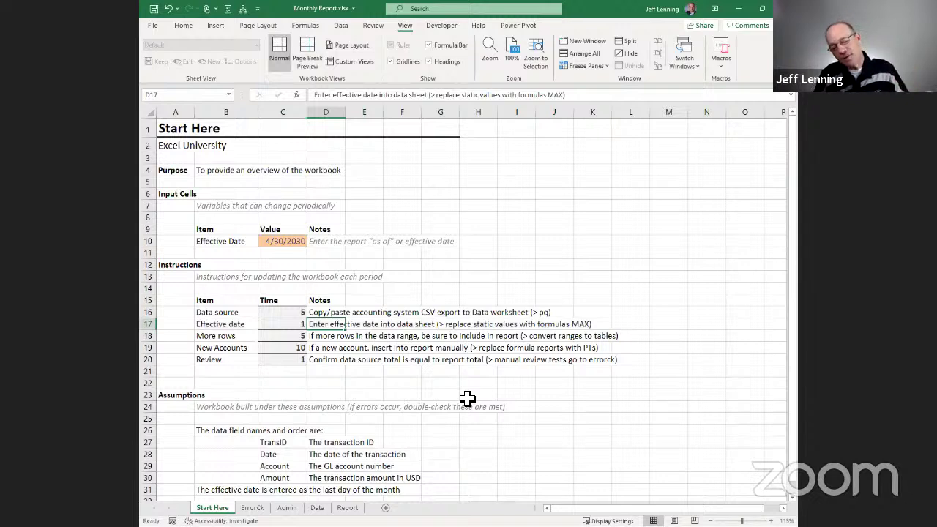
double_click(405, 323)
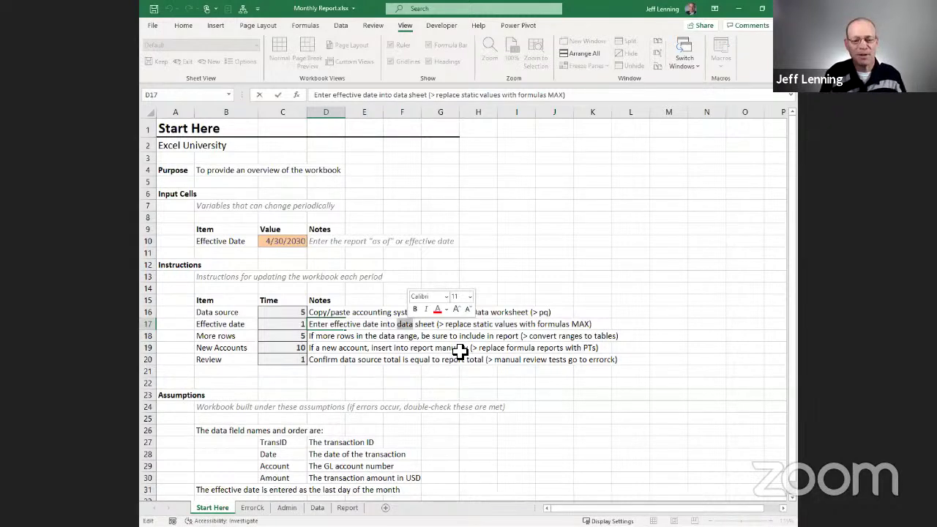
text(Start H)
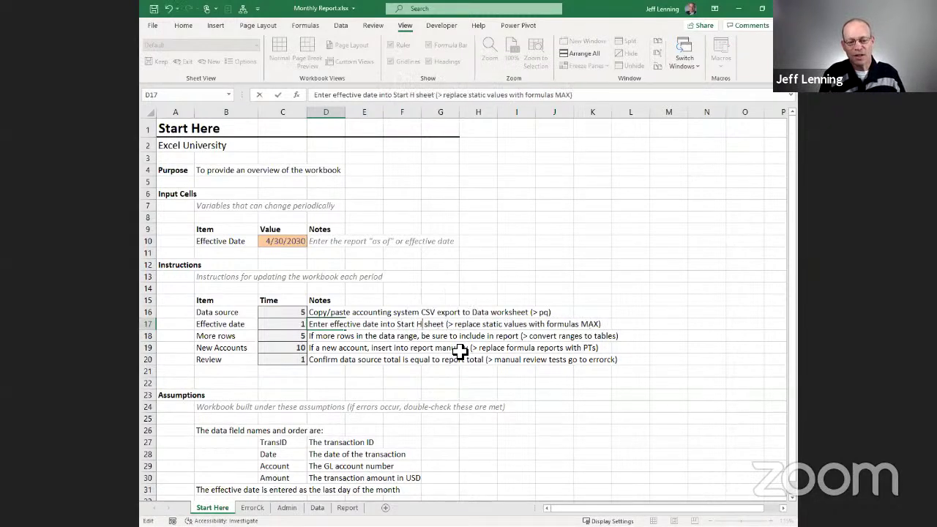
text(ere)
key(Tab)
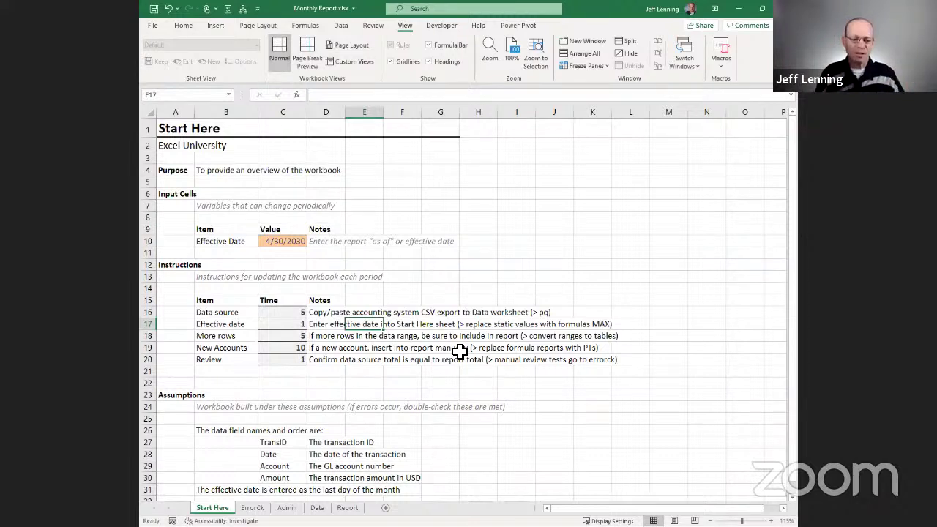
Review the More rows instruction on Start Here, and check the transaction range and blank rows beneath it on the Data worksheet
click(225, 336)
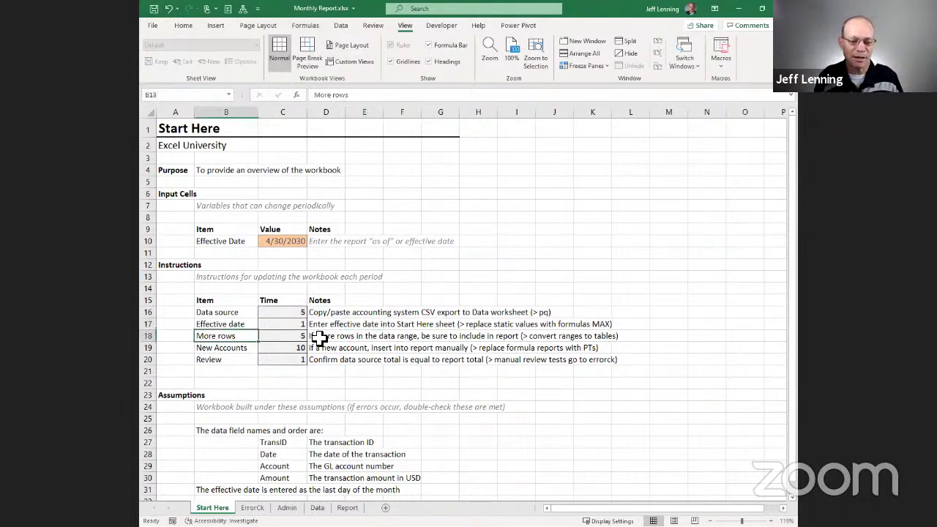
click(325, 337)
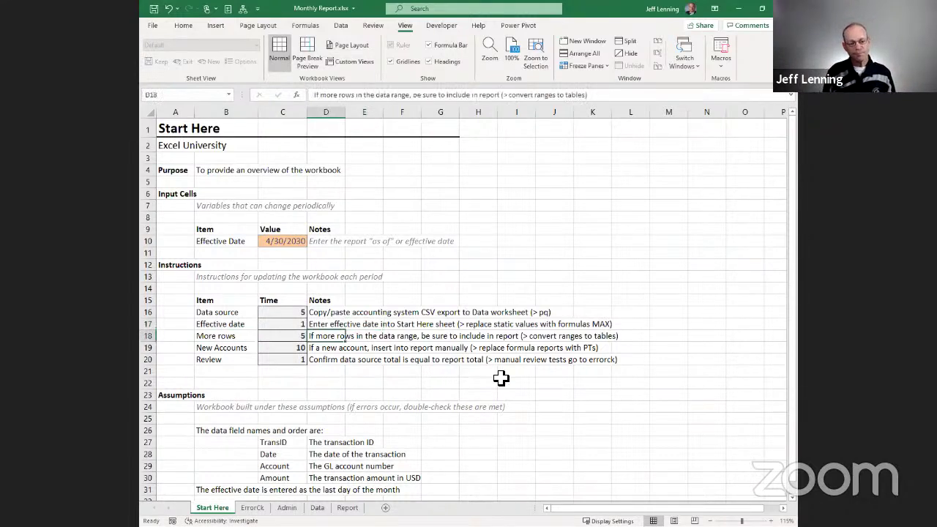
drag(226, 335, 630, 335)
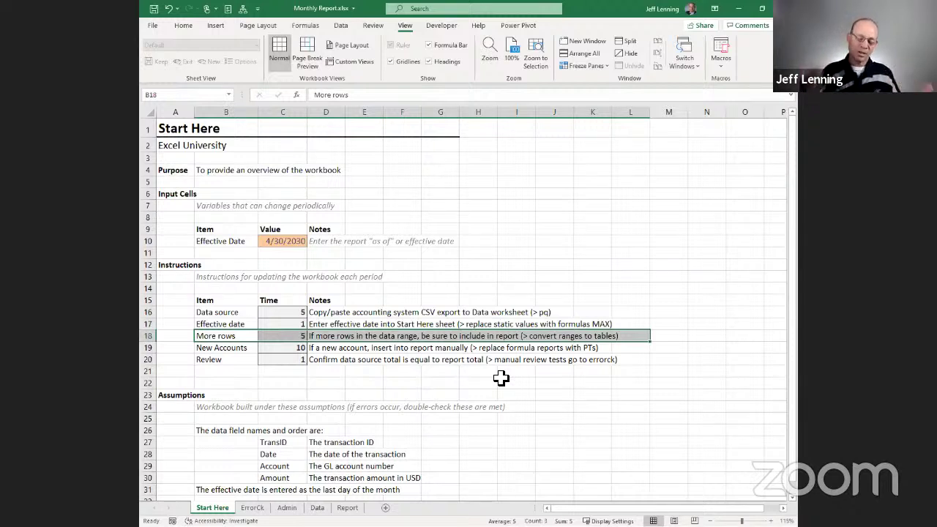
click(317, 508)
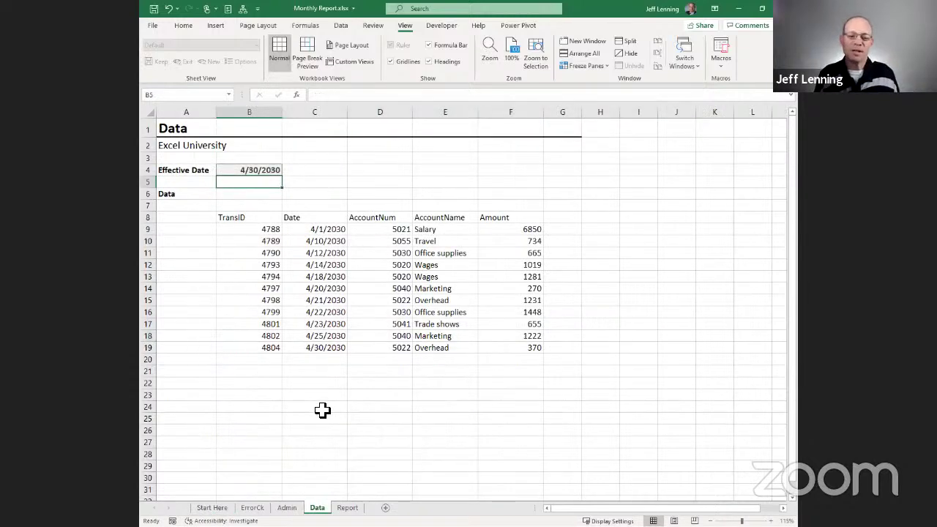
click(256, 229)
drag(429, 233, 525, 349)
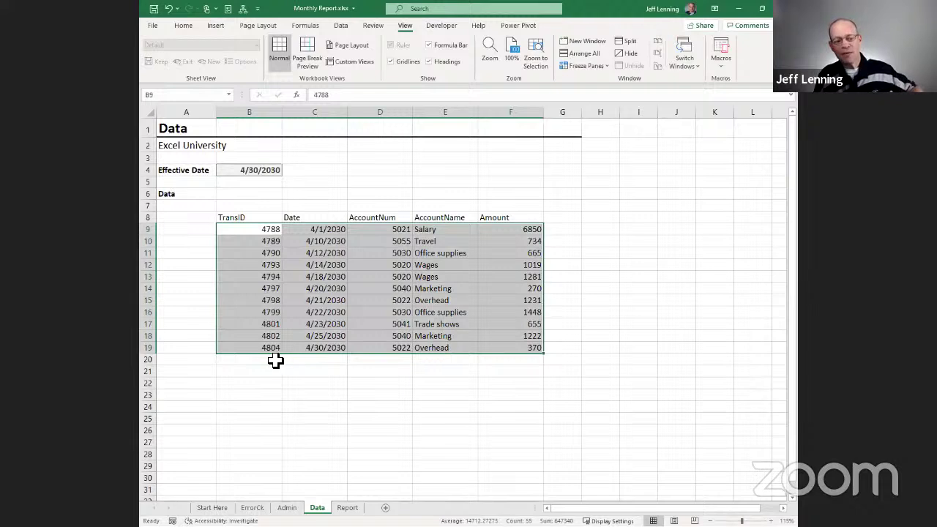
drag(277, 361, 531, 415)
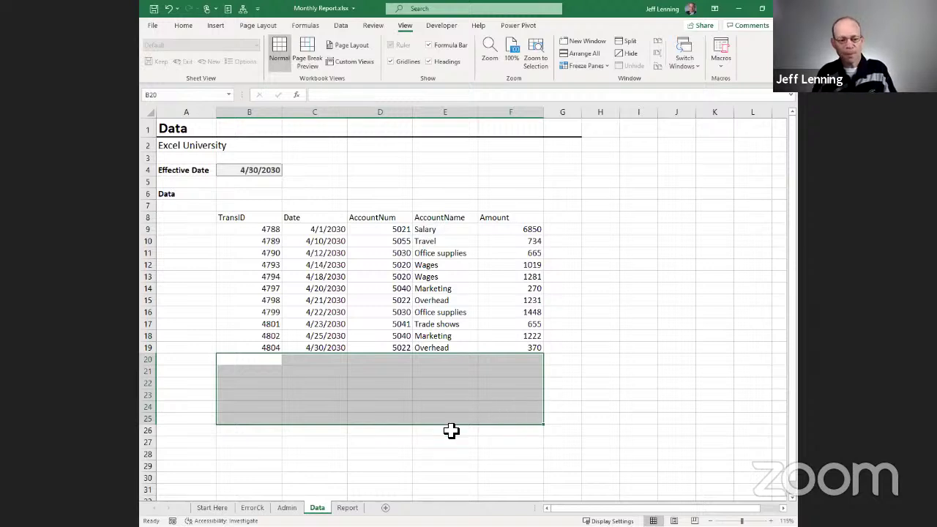
Examine the SUMIFS formula for Wages in D9 of the Report worksheet, focusing on where its sum range ends
click(347, 508)
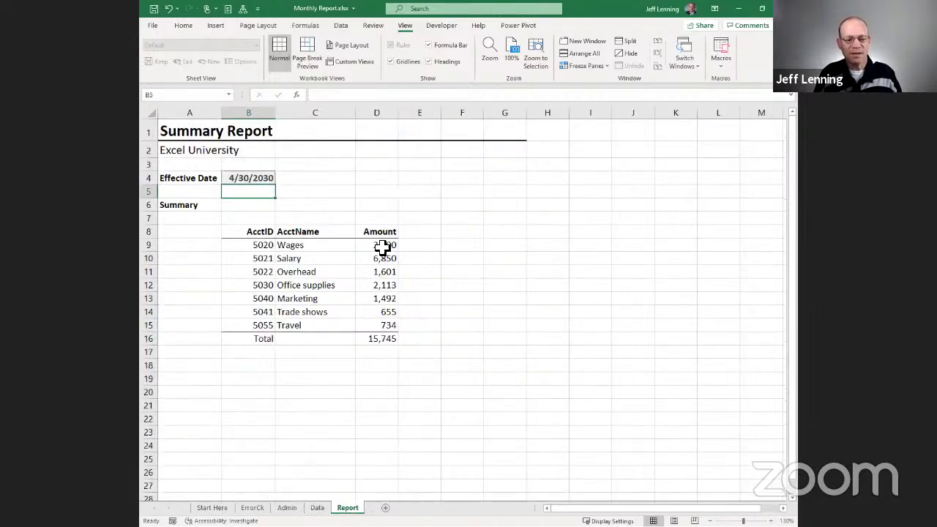
double_click(382, 246)
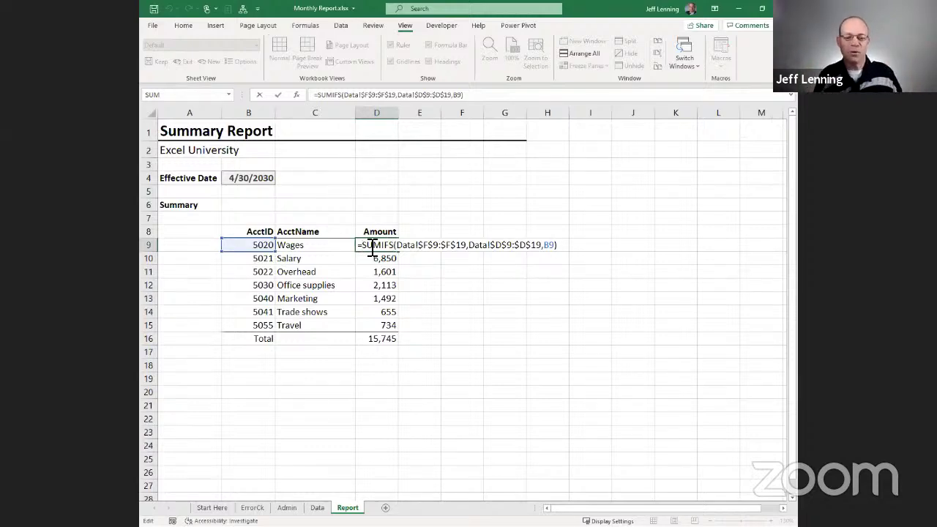
double_click(369, 245)
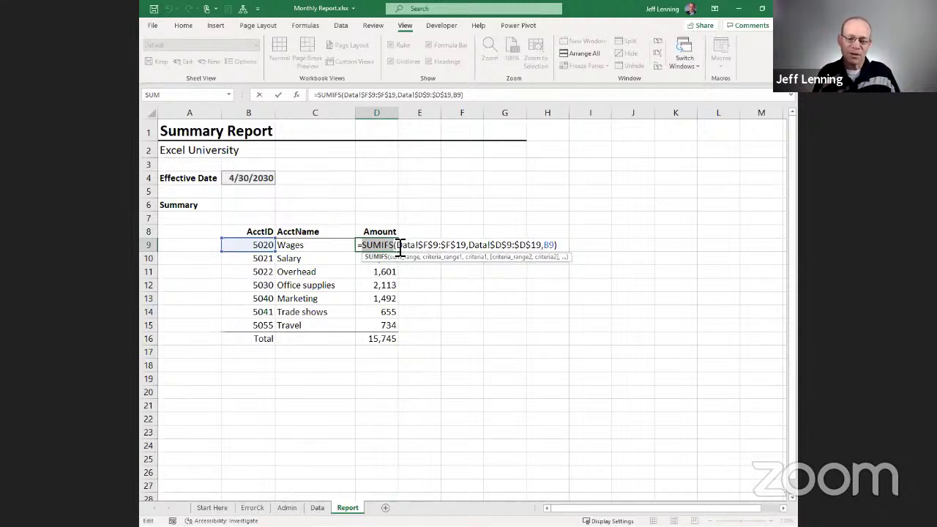
drag(396, 245, 470, 244)
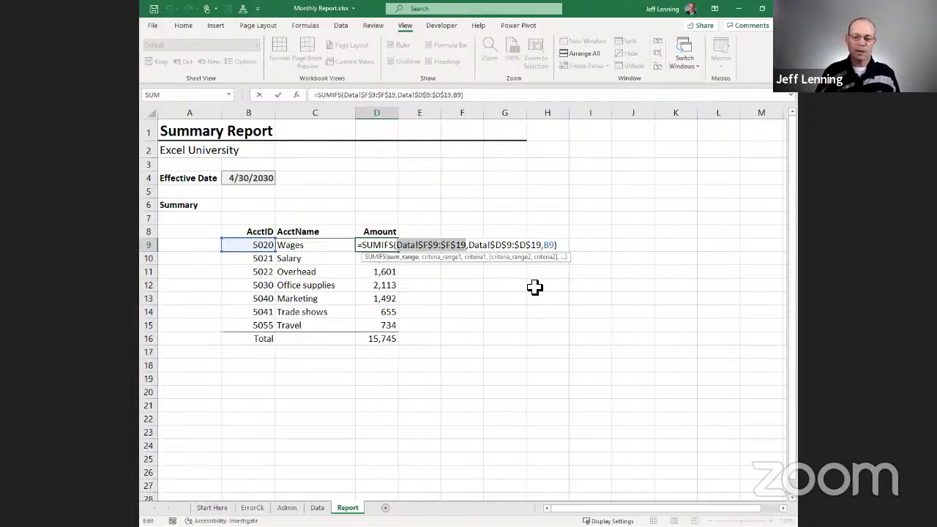
click(458, 246)
drag(456, 245, 466, 245)
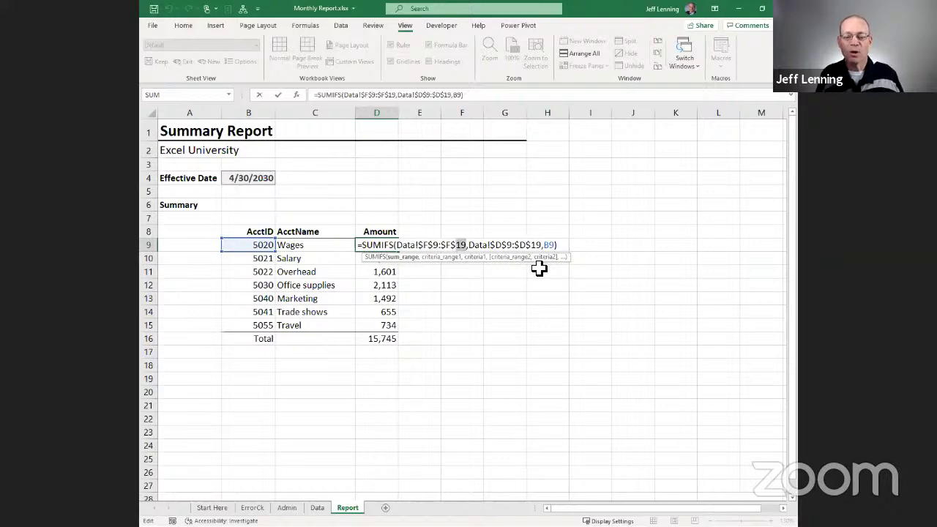
key(ctrl+Return)
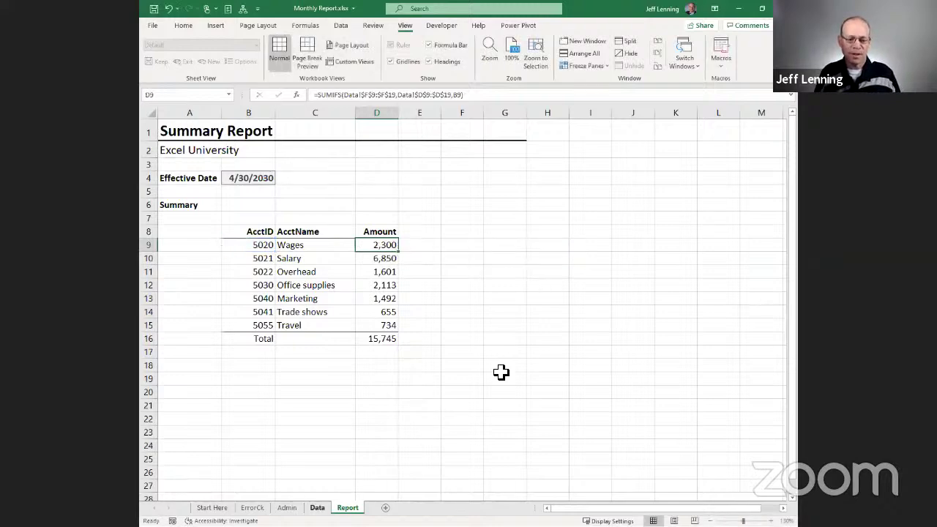
Compare the last data row and the blank rows below it on the Data worksheet with the ranges in the Report's D9 formula
key(ctrl+Page_Up)
click(147, 347)
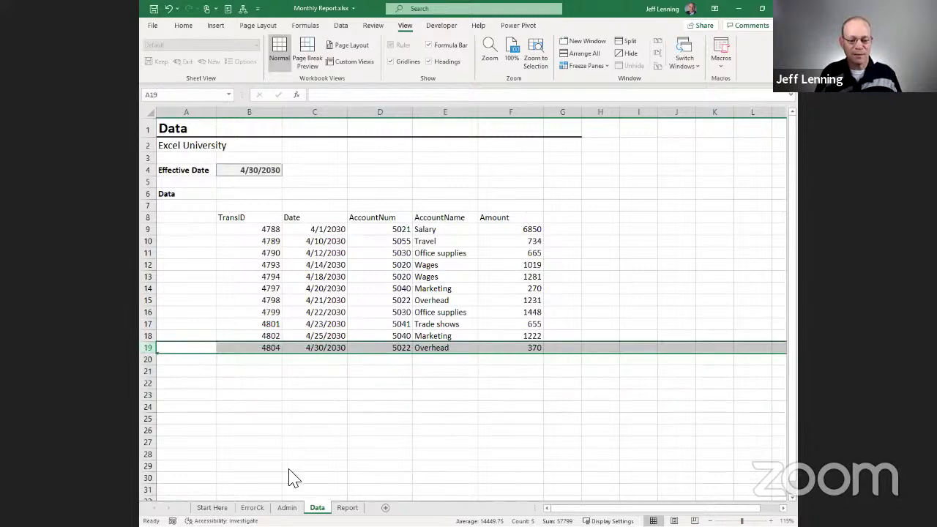
click(212, 508)
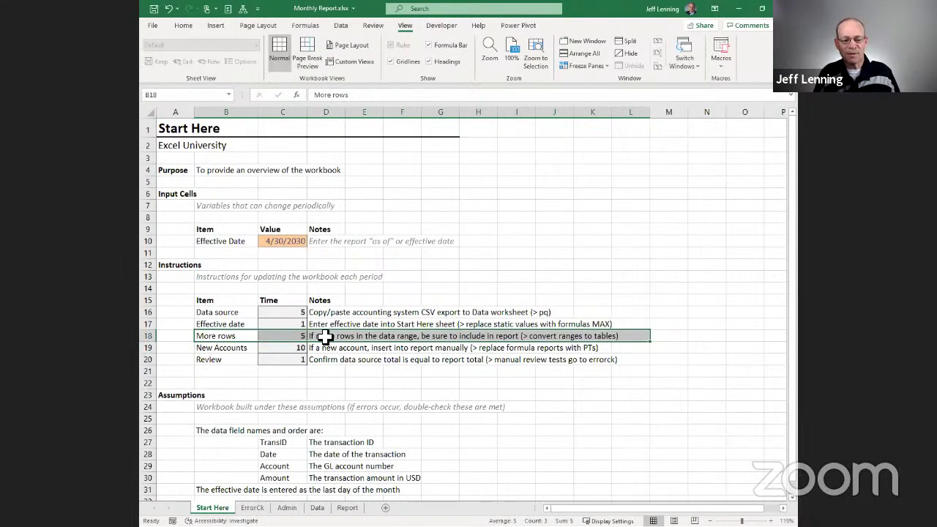
click(317, 507)
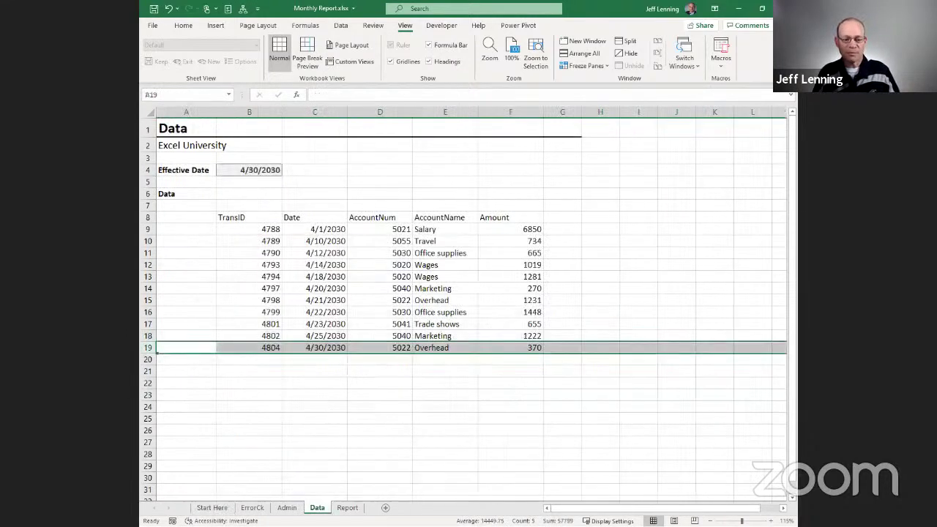
drag(270, 362, 528, 410)
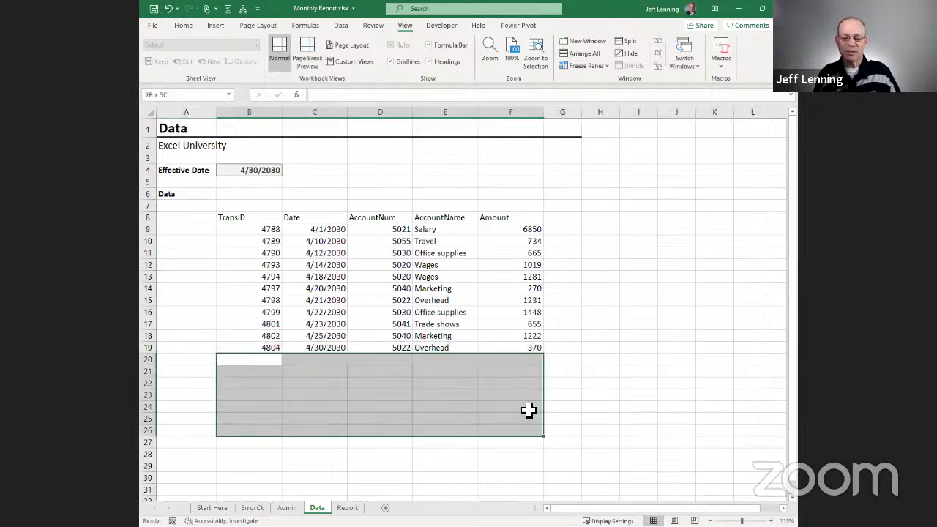
click(348, 508)
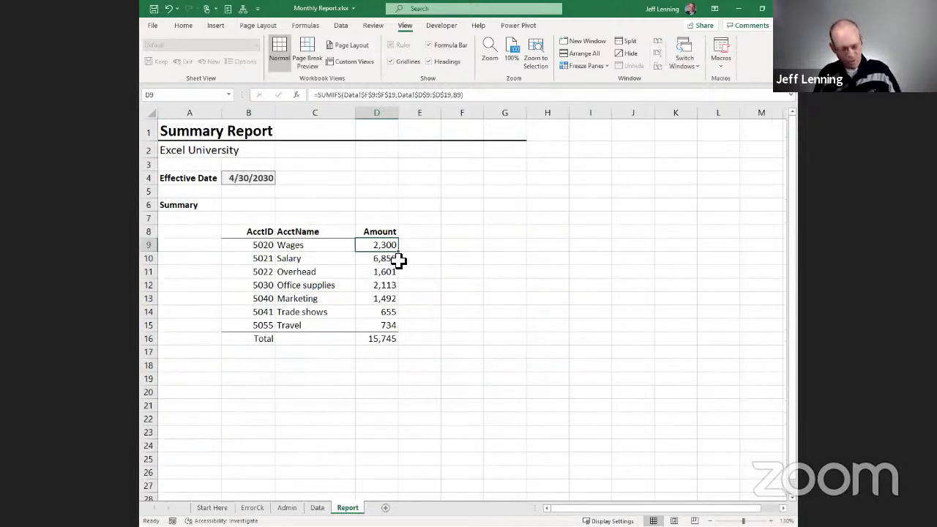
key(F2)
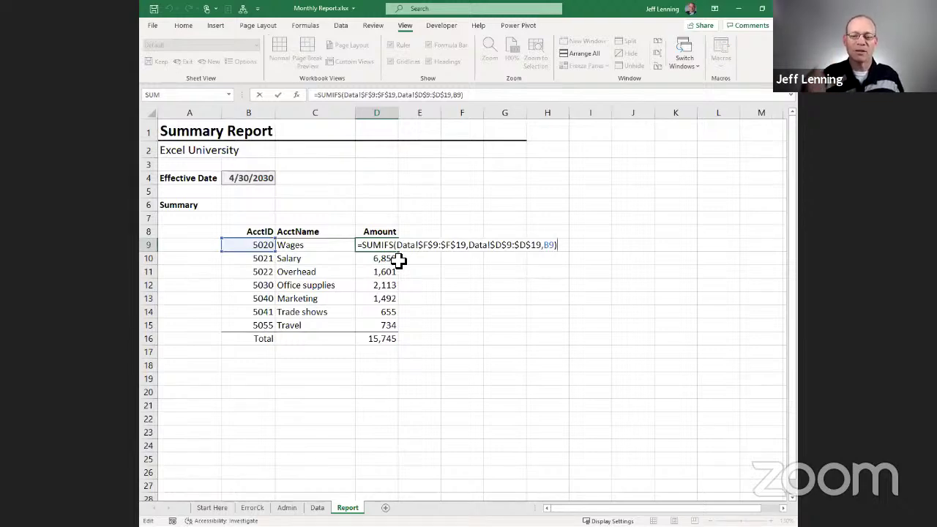
double_click(461, 245)
key(Return)
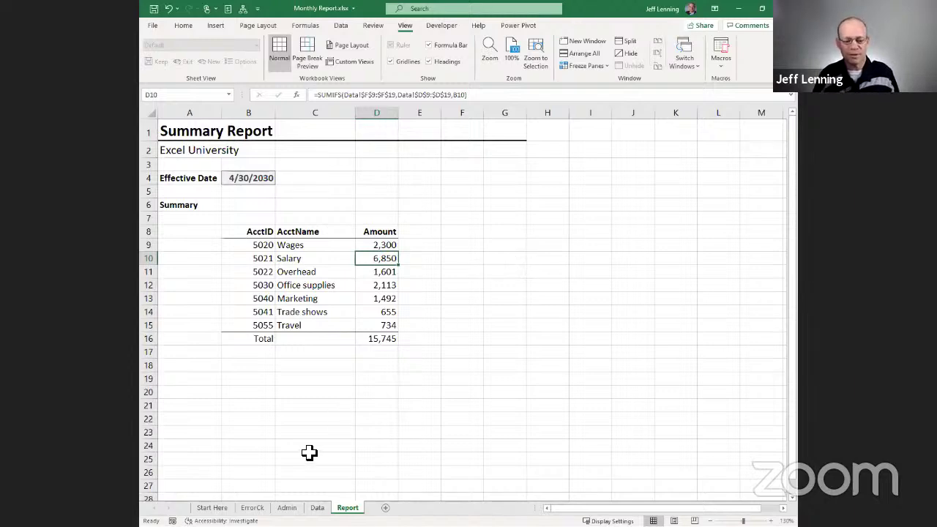
Convert the transaction range B8:F19 on the Data worksheet into a table with headers
click(317, 508)
click(261, 230)
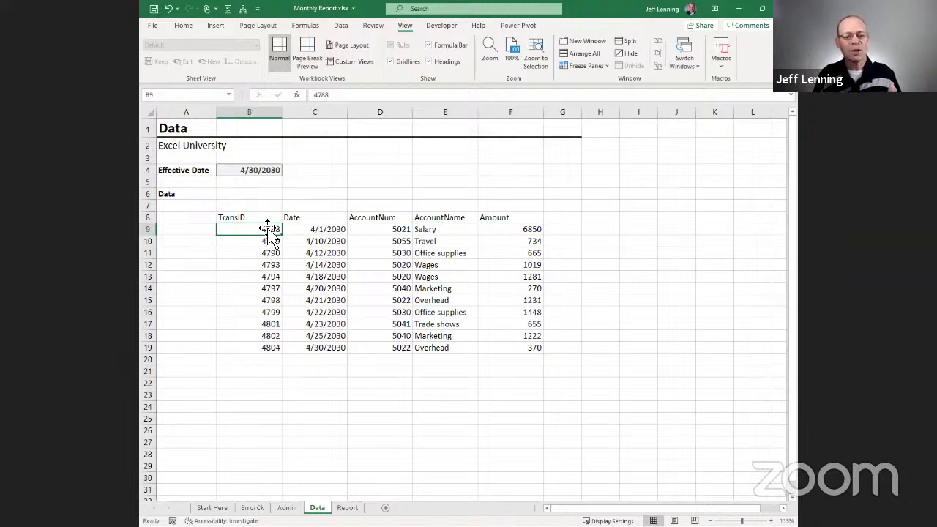
click(269, 219)
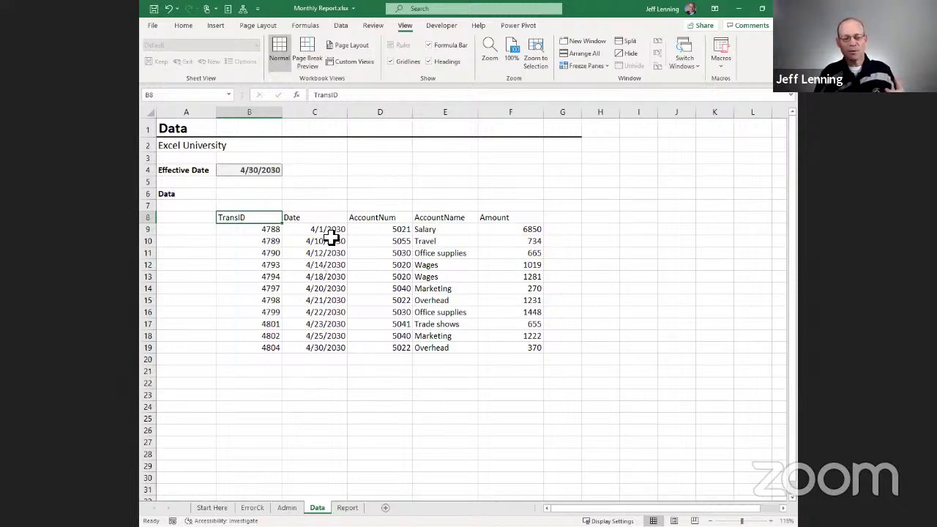
click(329, 231)
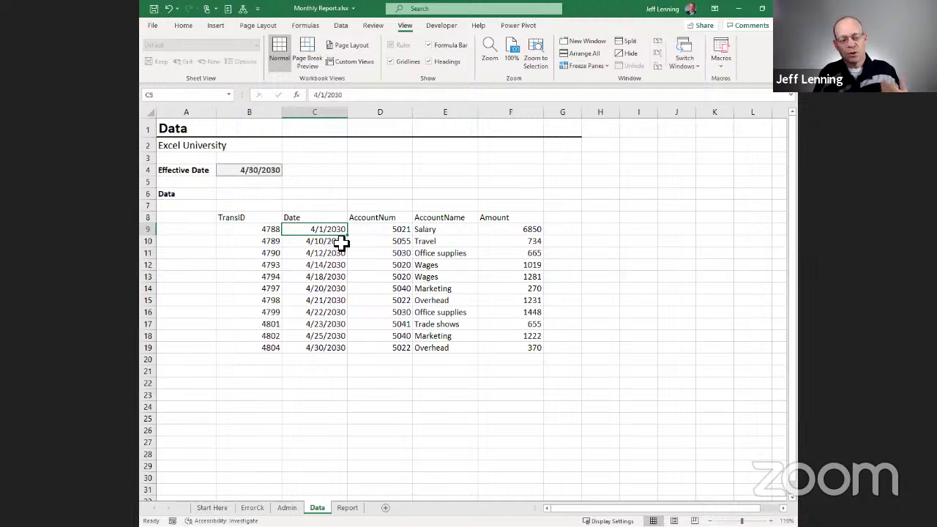
click(390, 251)
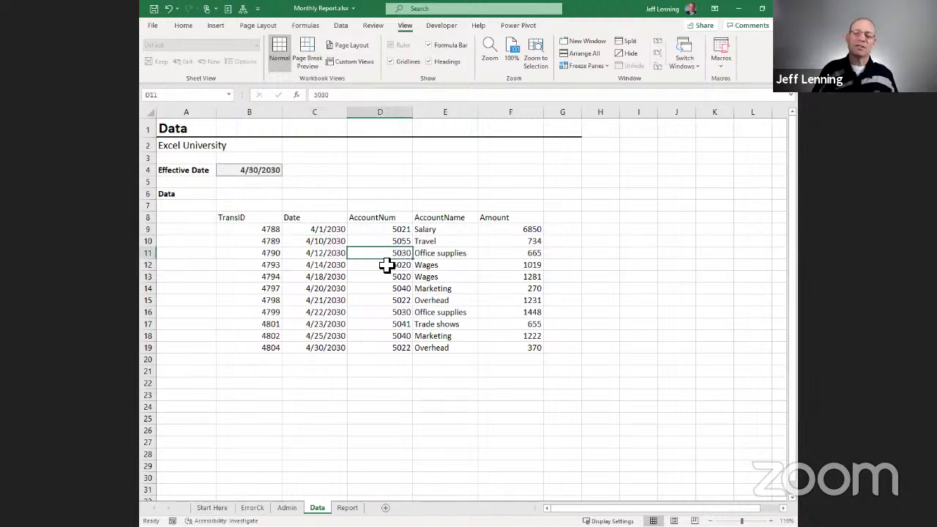
click(383, 275)
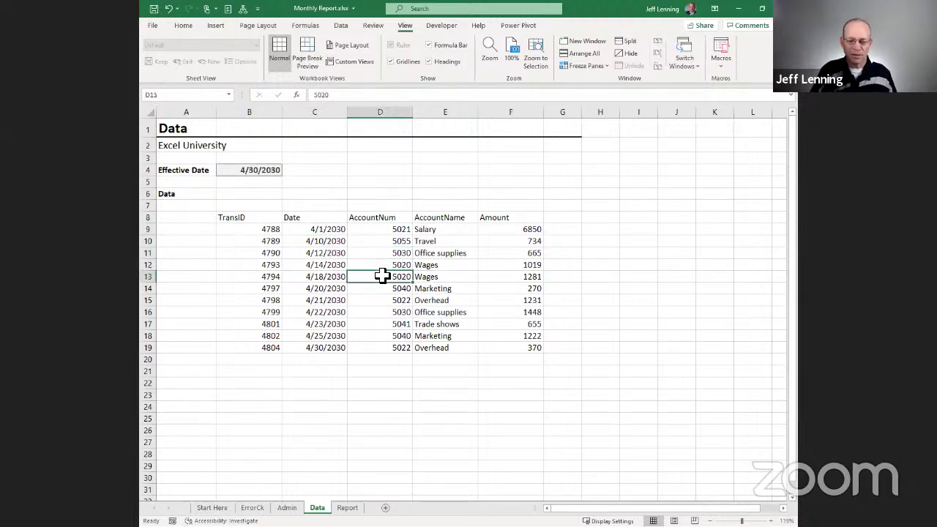
click(216, 25)
click(228, 57)
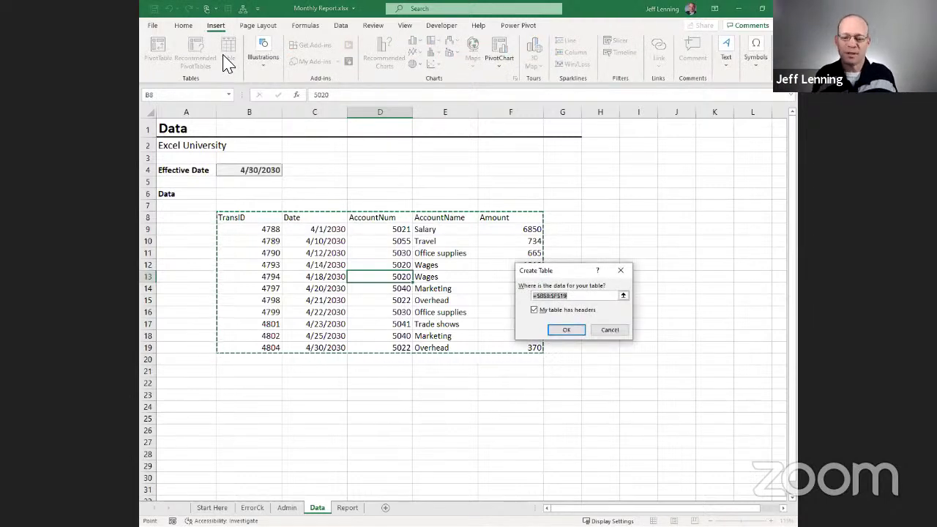
click(566, 329)
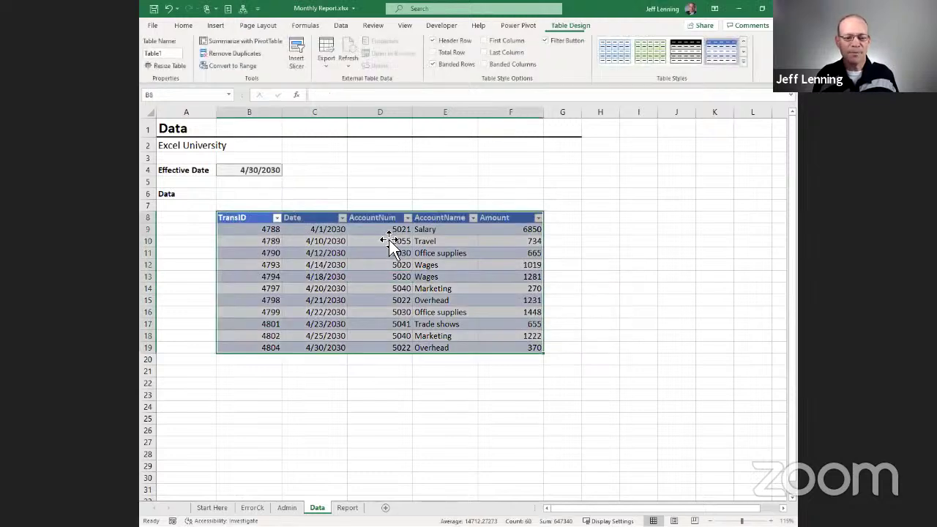
Inspect the new table's design options and table name setting, comparing cells inside and outside the table
click(390, 241)
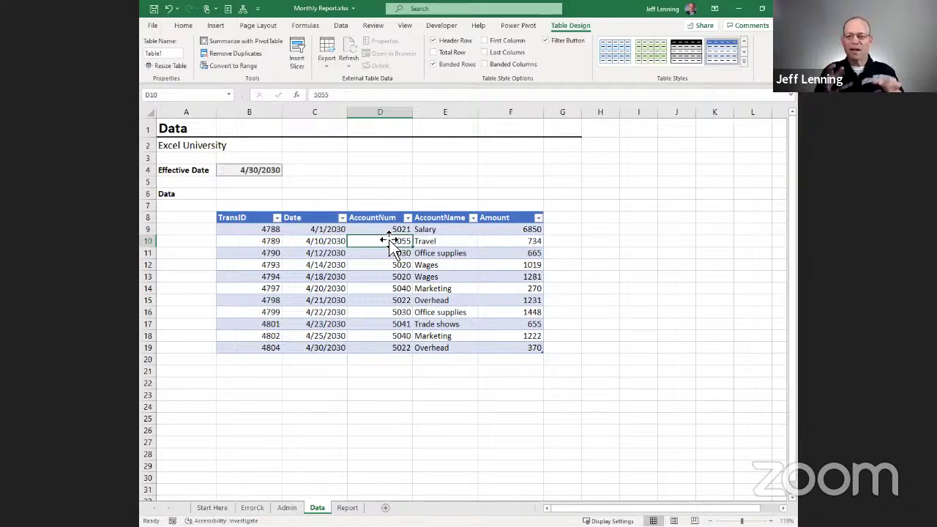
click(365, 229)
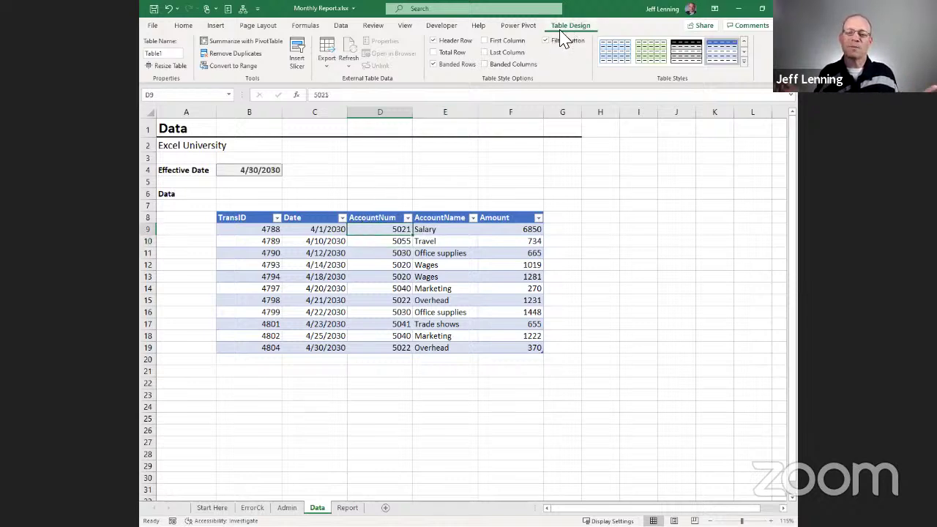
click(672, 230)
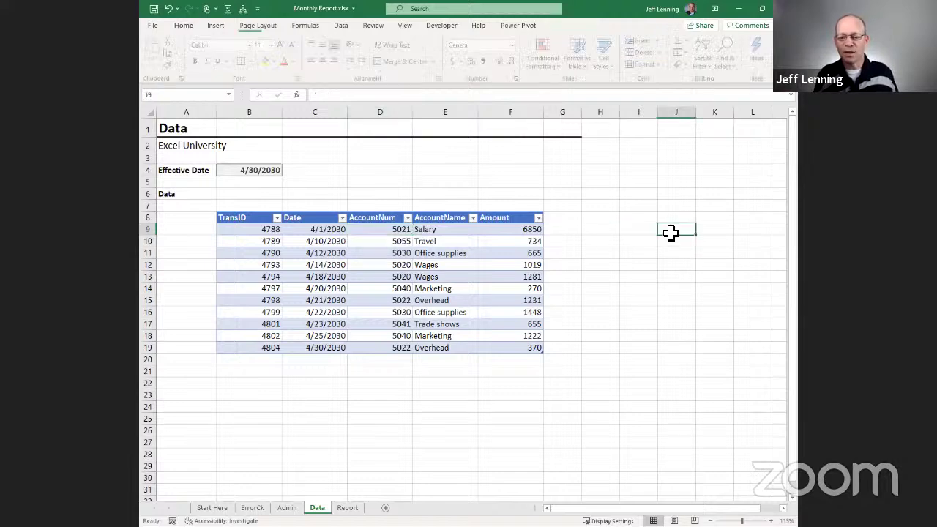
click(462, 230)
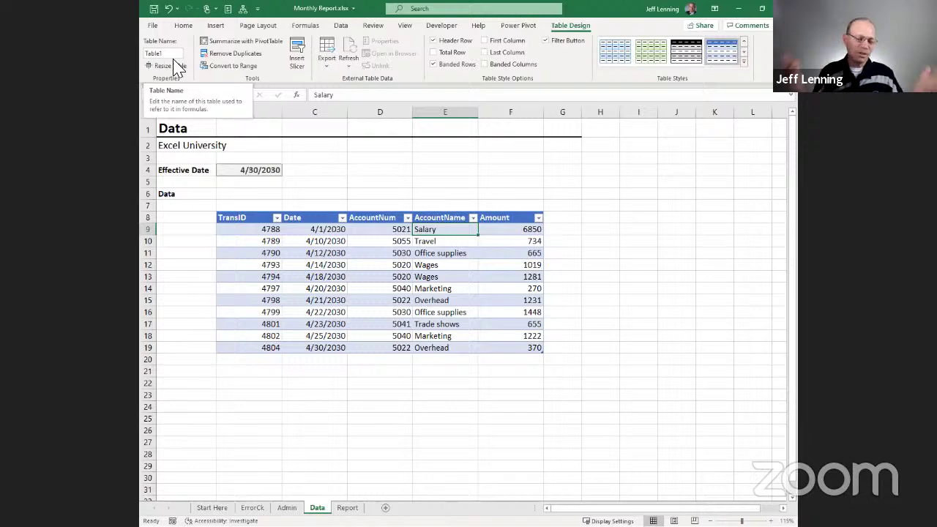
click(597, 232)
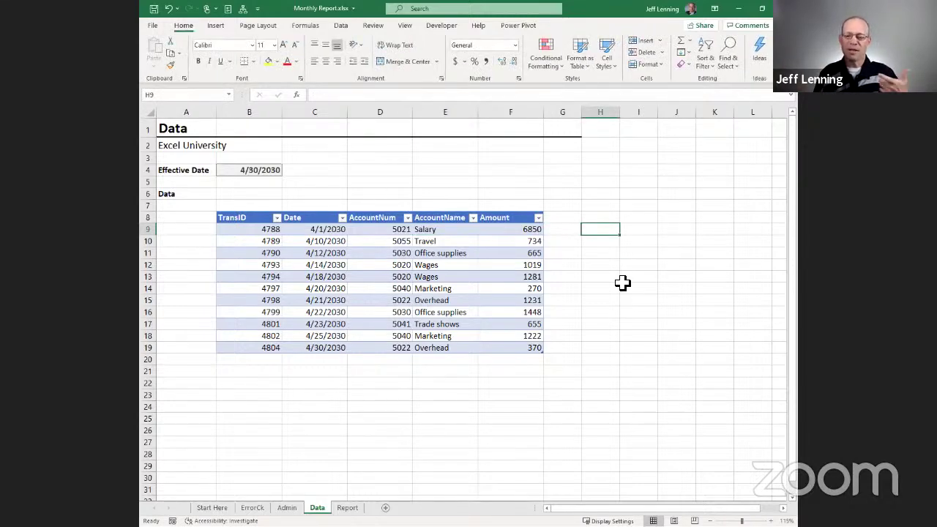
Try references to Table1 and to its Amount column in cell H9 of the Data worksheet, discarding the formula
text(=)
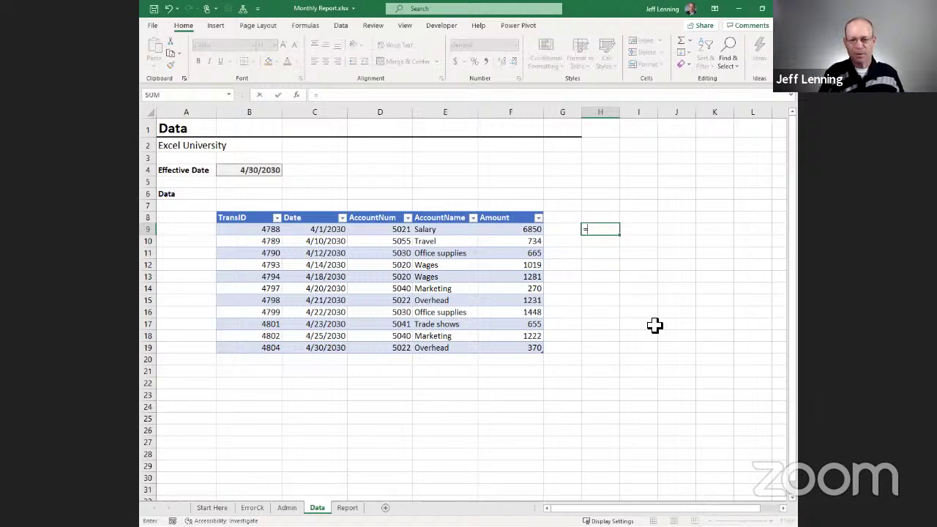
text(table1)
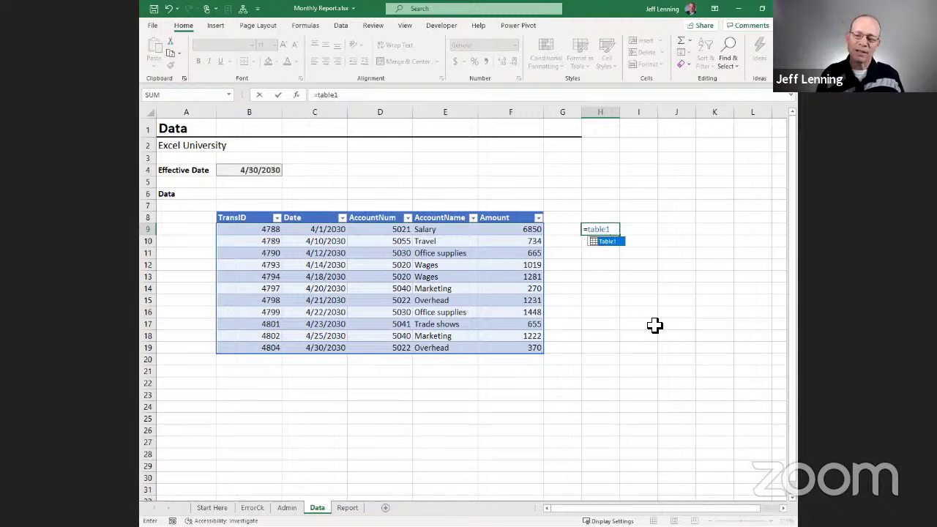
key(BackSpace)
key(BackSpace)
key(BackSpace)
key(BackSpace)
key(BackSpace)
key(BackSpace)
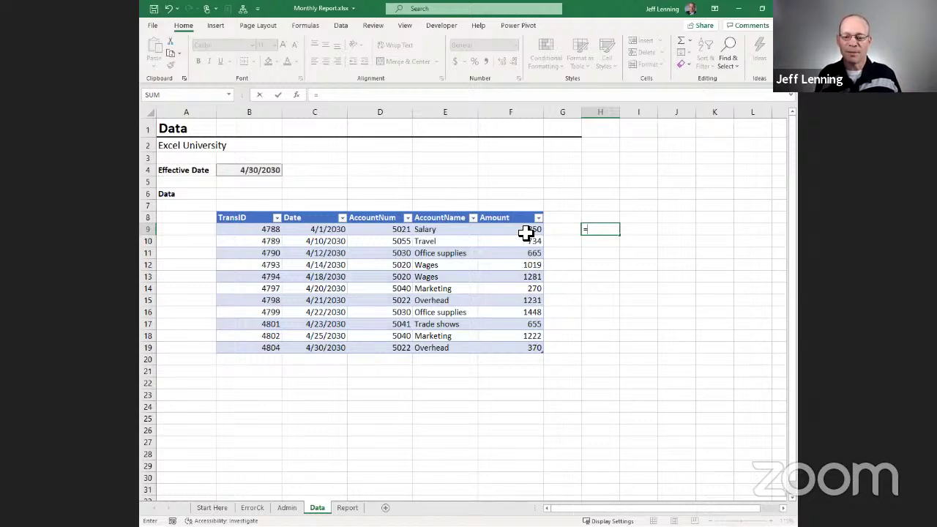
drag(525, 233, 533, 349)
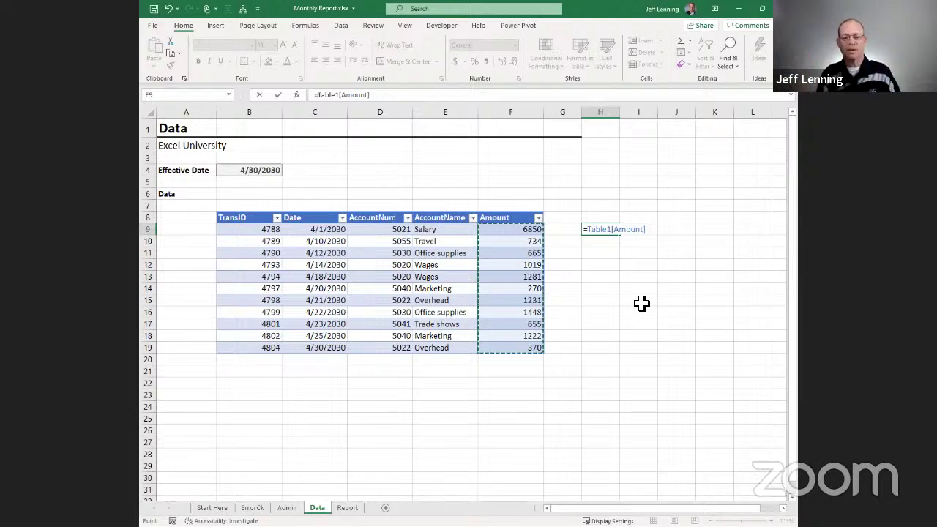
key(Escape)
Replace the sum range in the Report worksheet's D9 SUMIFS formula with Table1[Amount]
key(ctrl+Page_Down)
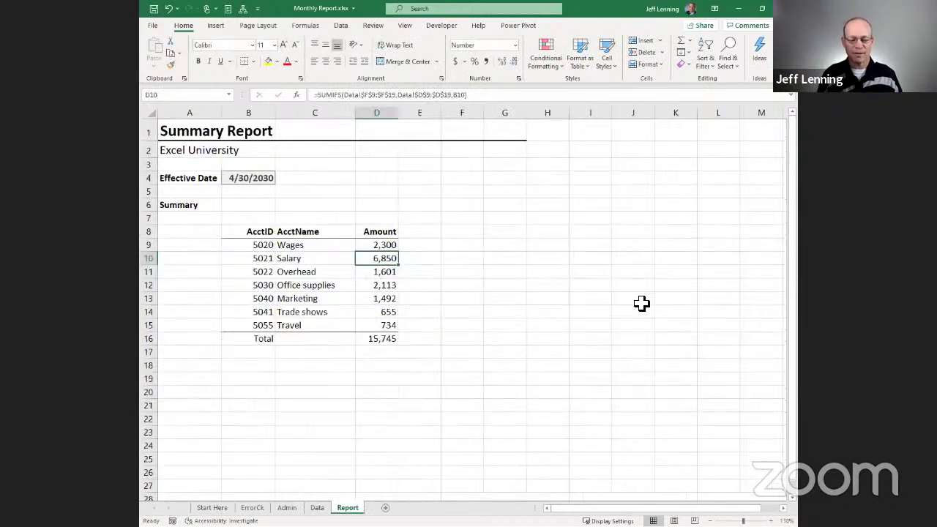
scroll(454, 280, up, 1)
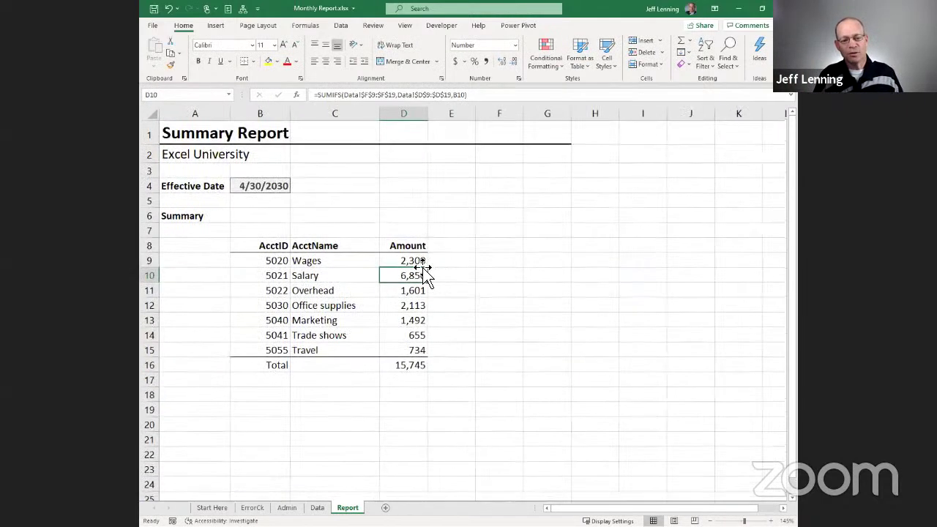
double_click(418, 262)
drag(427, 262, 502, 262)
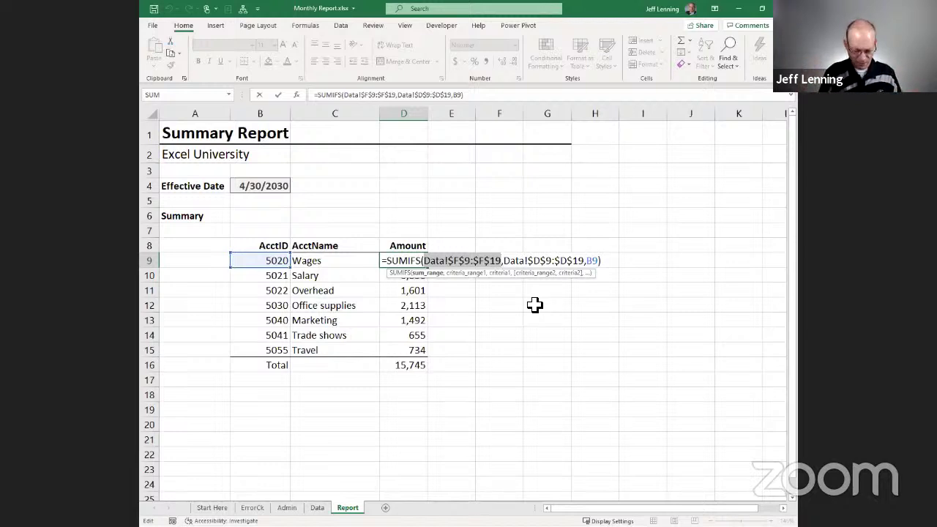
text(Table1)
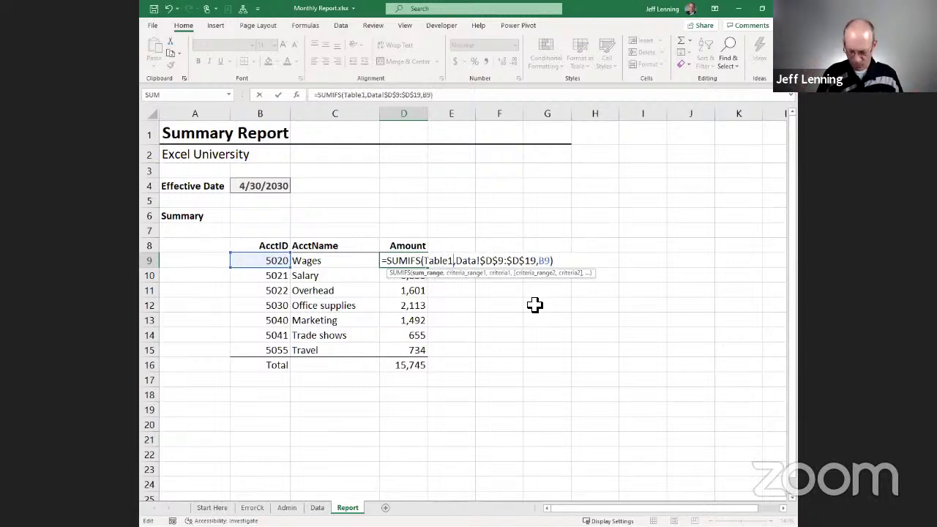
text([)
key(Down)
key(Down)
key(Down)
key(Tab)
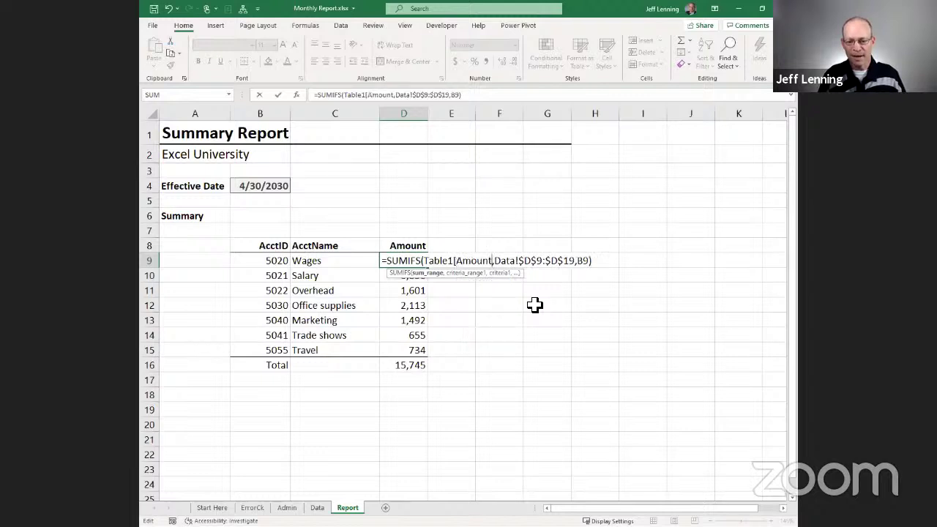
text(])
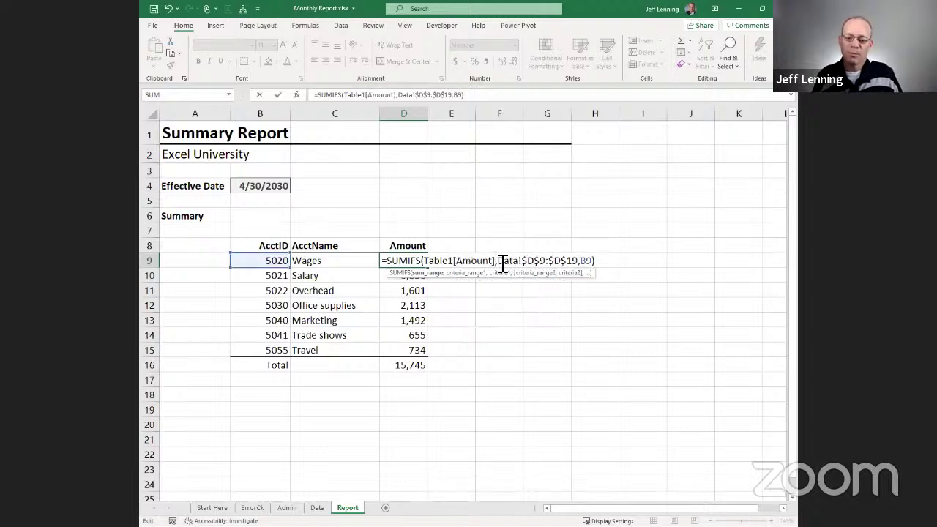
Replace the criteria range in D9's SUMIFS formula with Table1[AccountNum] and fill the formula down to D15
drag(497, 261, 593, 260)
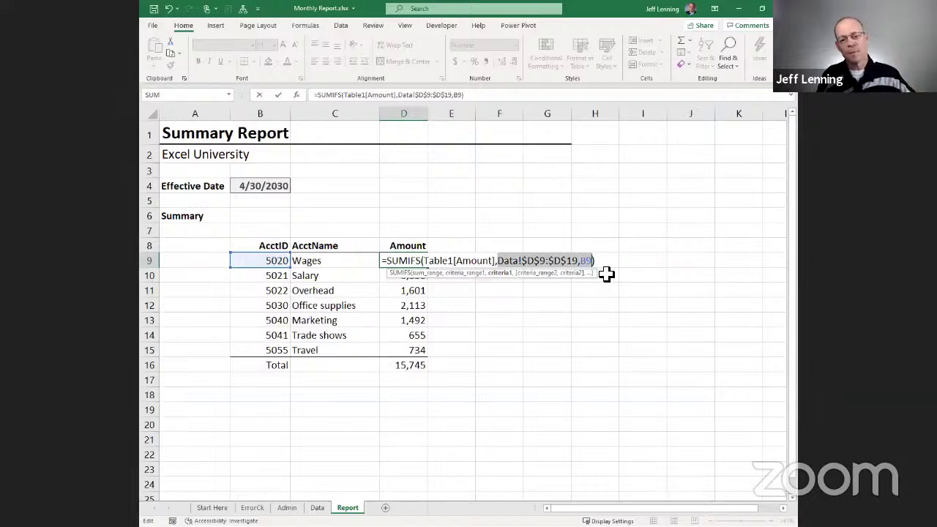
key(shift+Right)
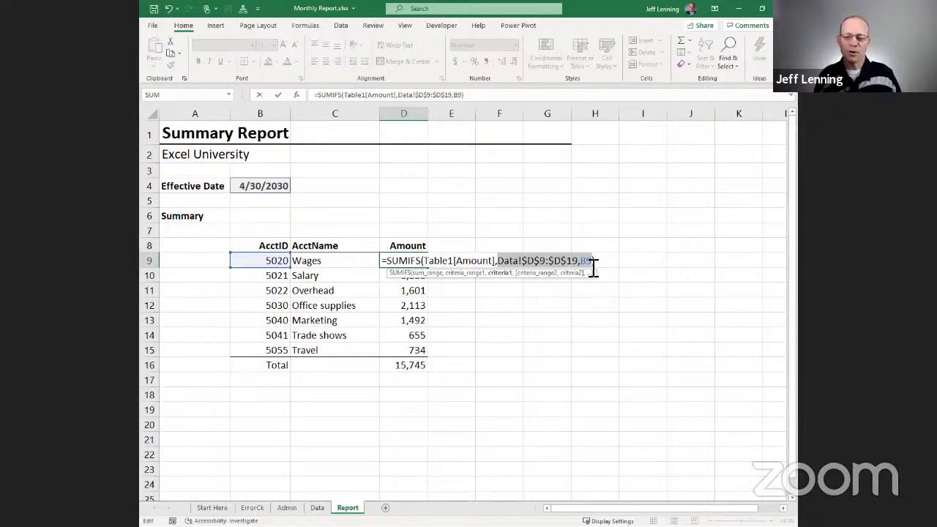
drag(579, 262, 502, 262)
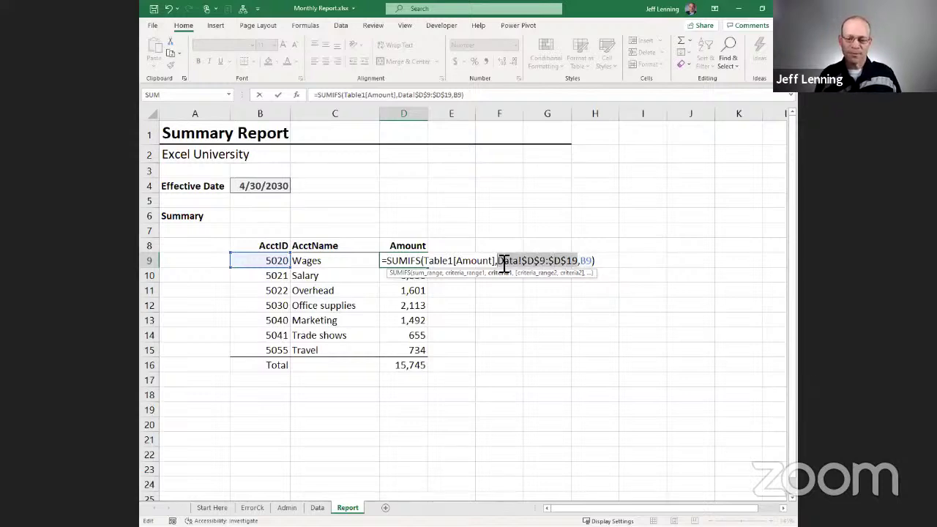
text(tabl)
key(Tab)
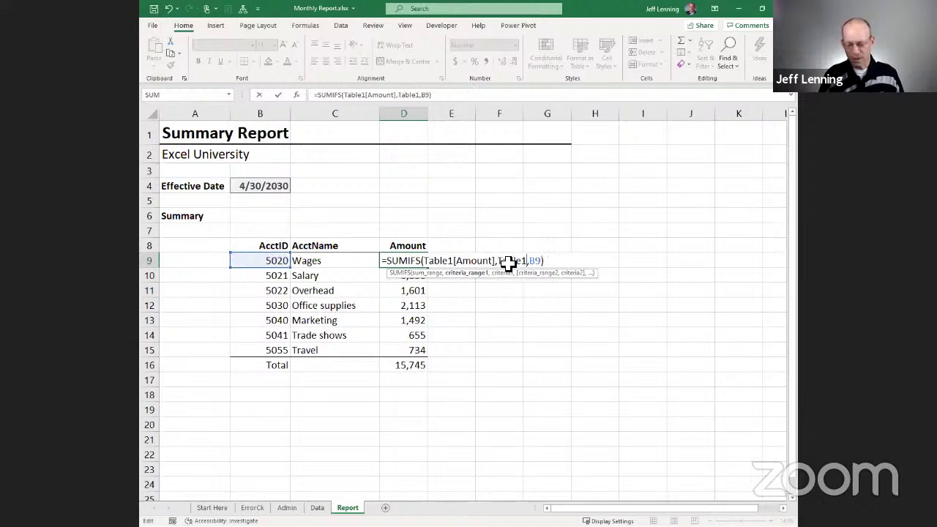
text([)
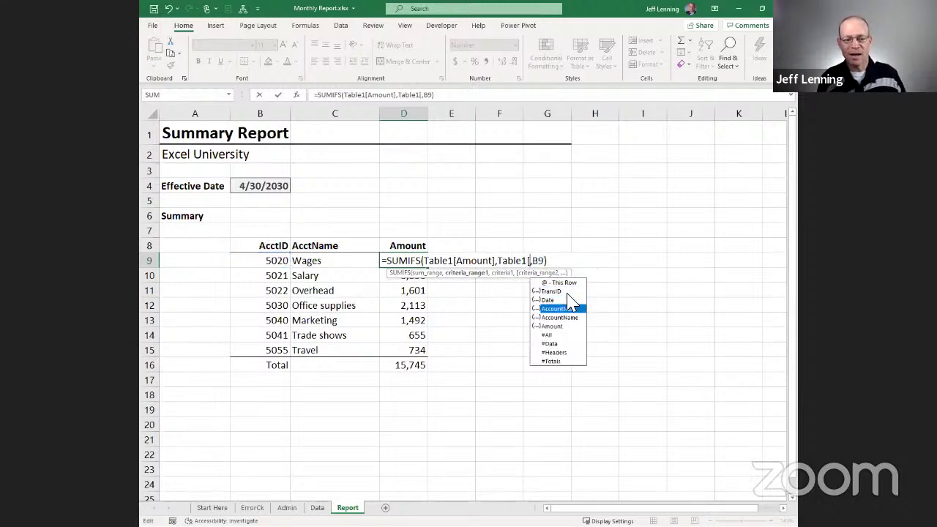
key(Tab)
text(])
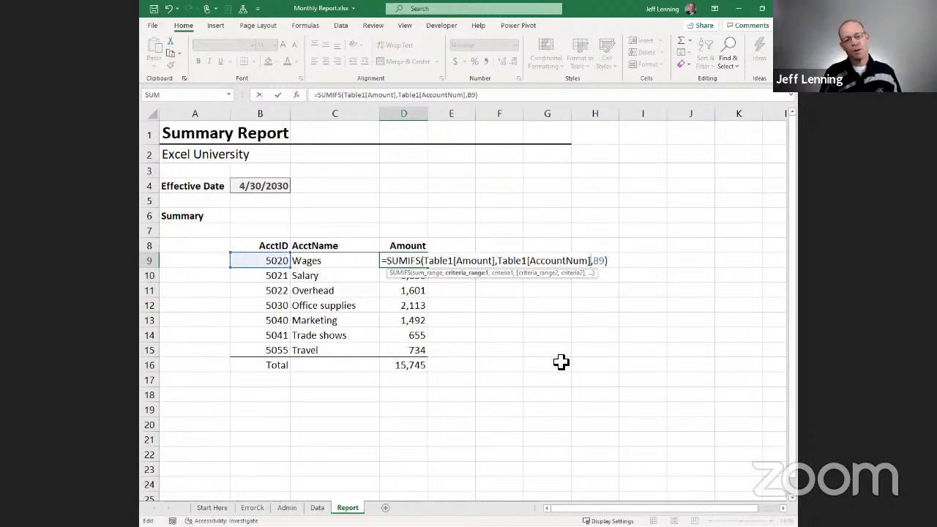
key(Return)
drag(424, 262, 437, 349)
click(409, 386)
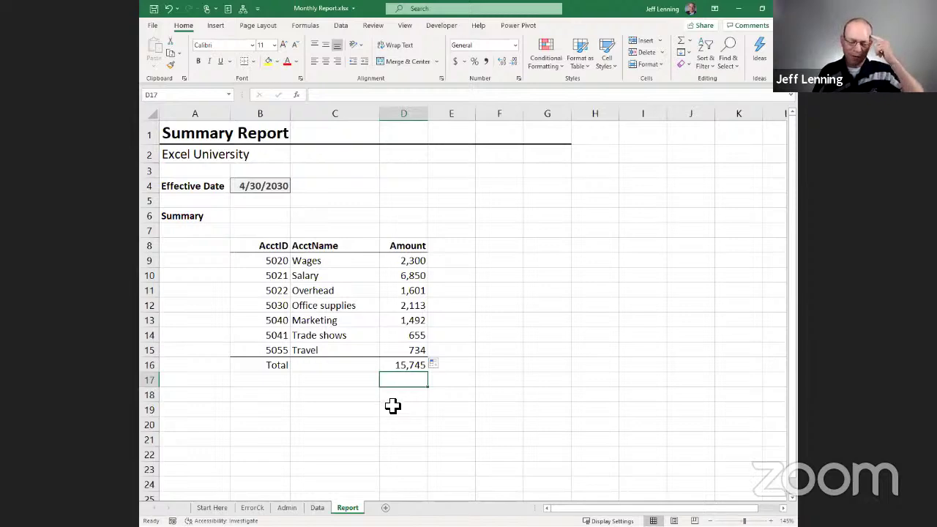
Add a transaction directly below the Data table: TransID 4805, date 4/30/2030, account 5022 Overhead, amount 1000
click(317, 507)
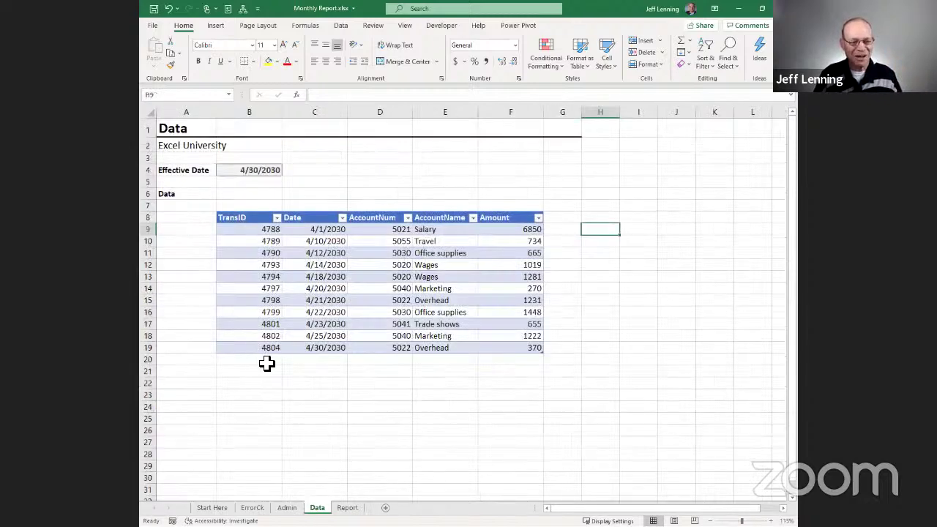
click(265, 361)
text(4805)
key(Tab)
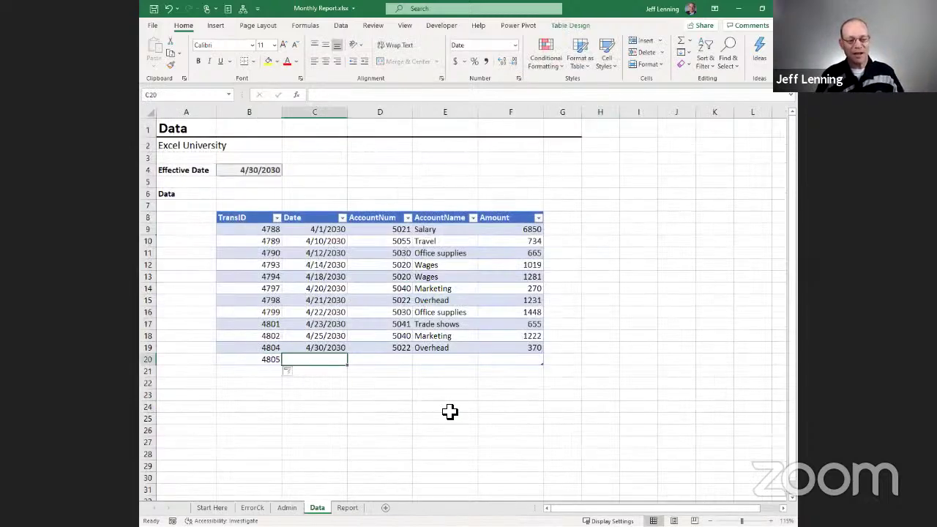
text(4/30/2030)
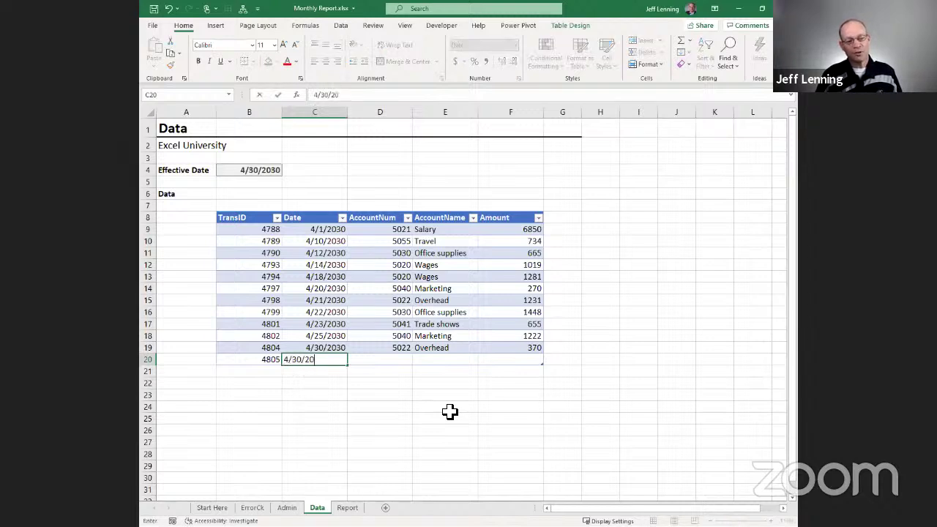
key(Tab)
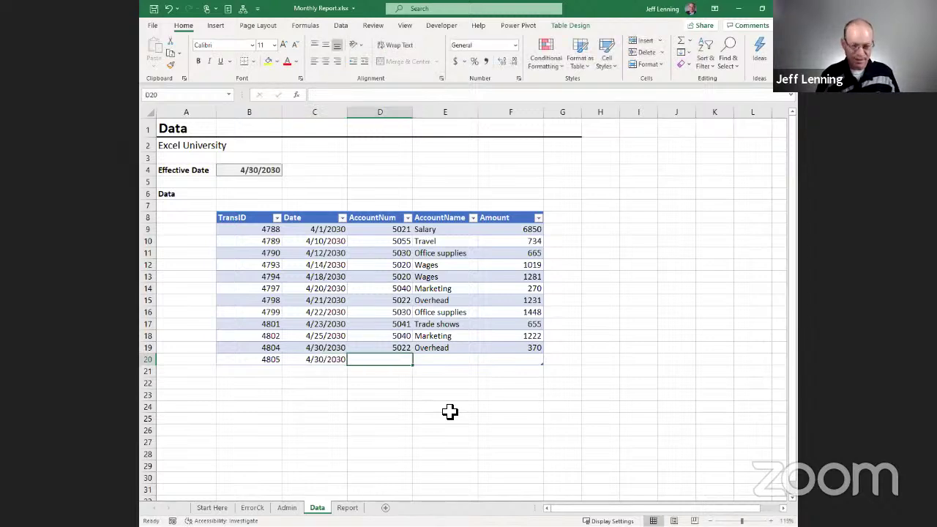
key(ctrl+d)
key(Tab)
key(ctrl+d)
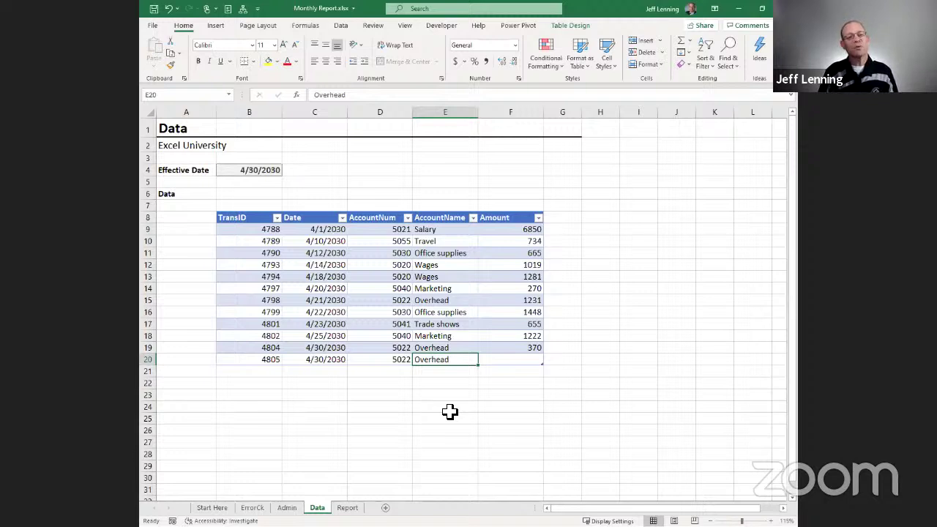
key(Tab)
text(1000)
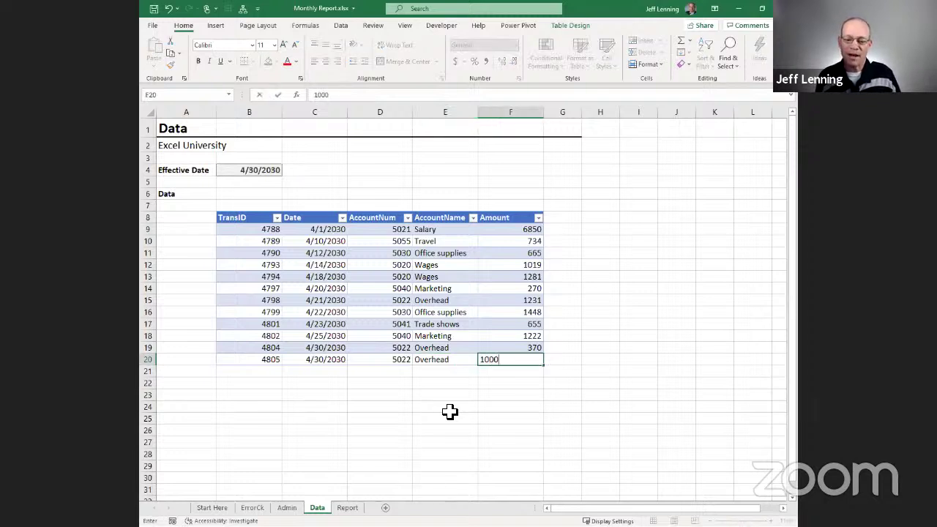
key(Return)
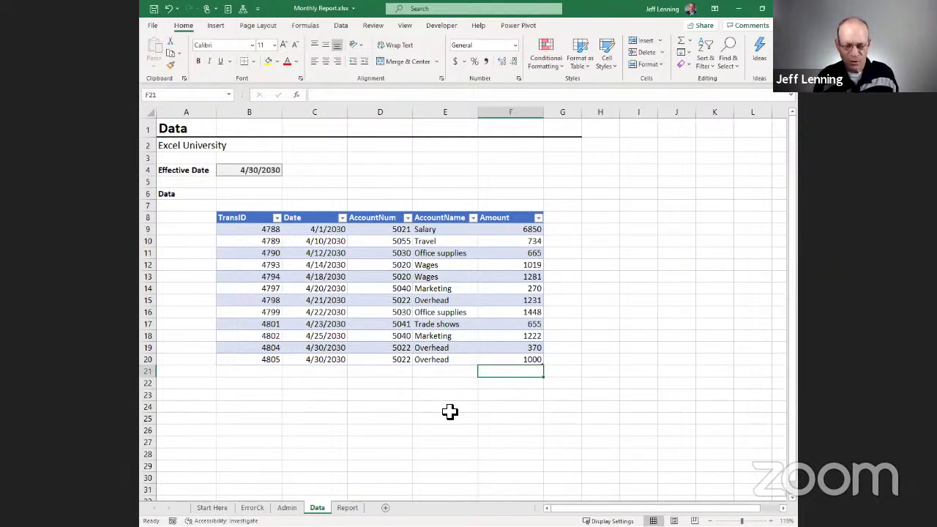
Check the Report worksheet's amounts and the table references in D9's formula against the added Overhead transaction
key(ctrl+Page_Down)
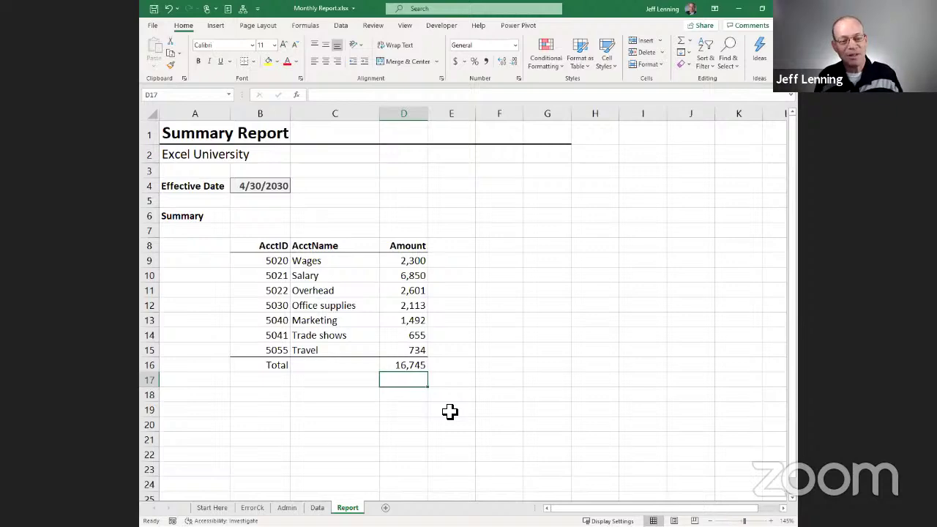
double_click(406, 261)
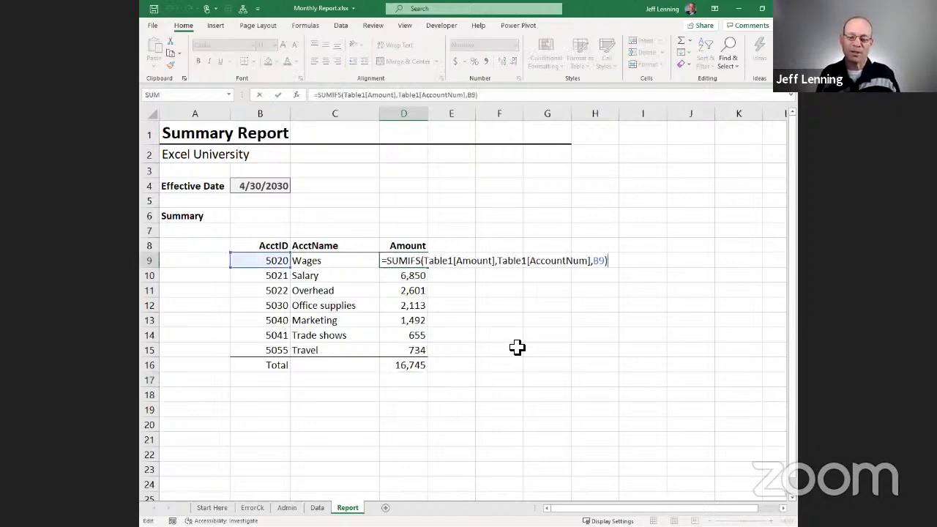
key(Escape)
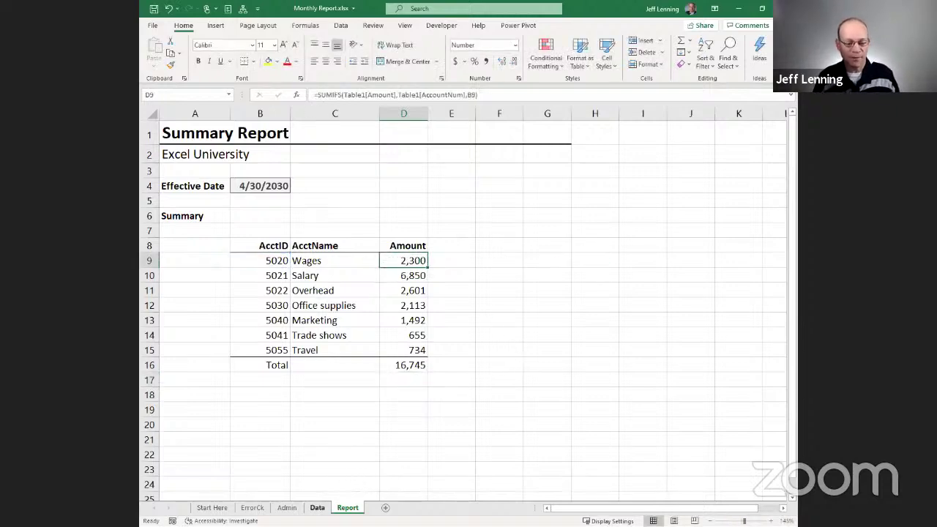
Add another transaction below the Data table: TransID 4806, date 4/30/2030, account 5040 Marketing, amount 1000
click(317, 507)
click(257, 374)
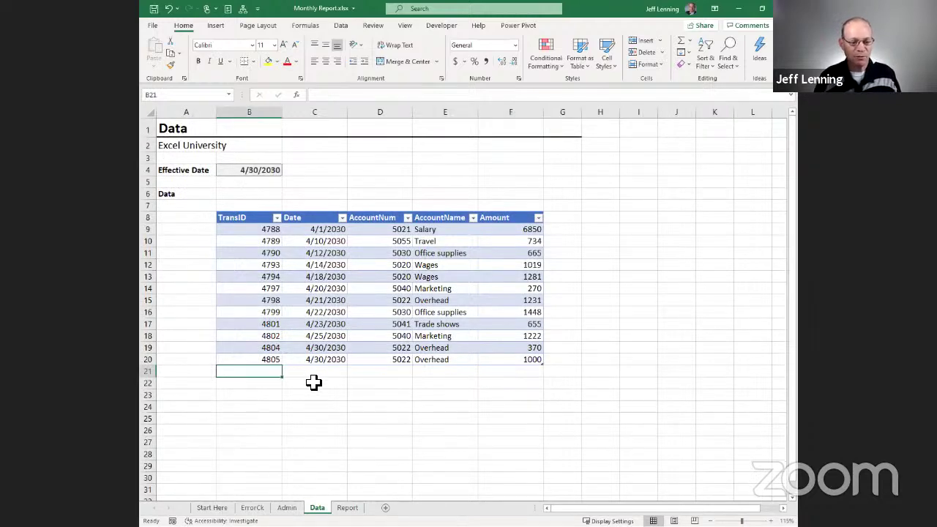
text(4806)
key(Tab)
text(4/30/20)
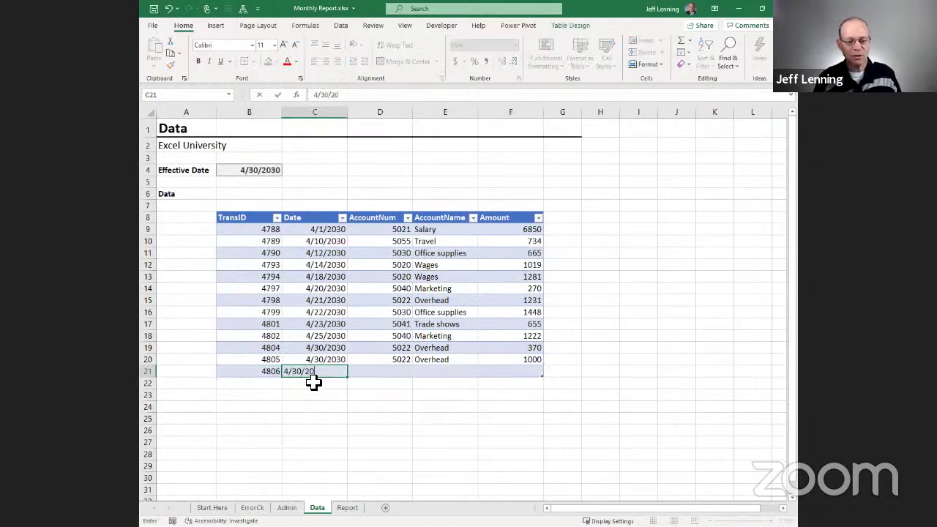
text(30)
key(Tab)
text(5040)
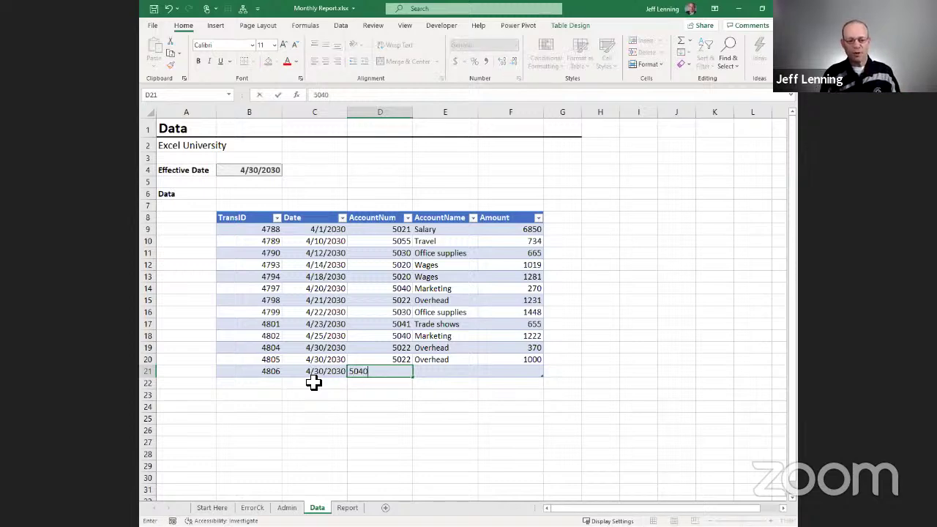
key(Tab)
text(Marketing)
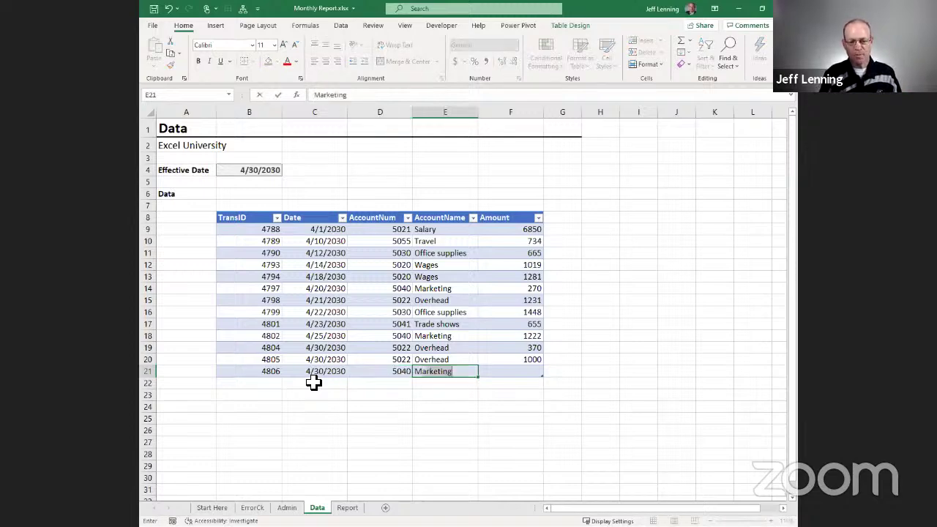
key(Tab)
text(1000)
key(Return)
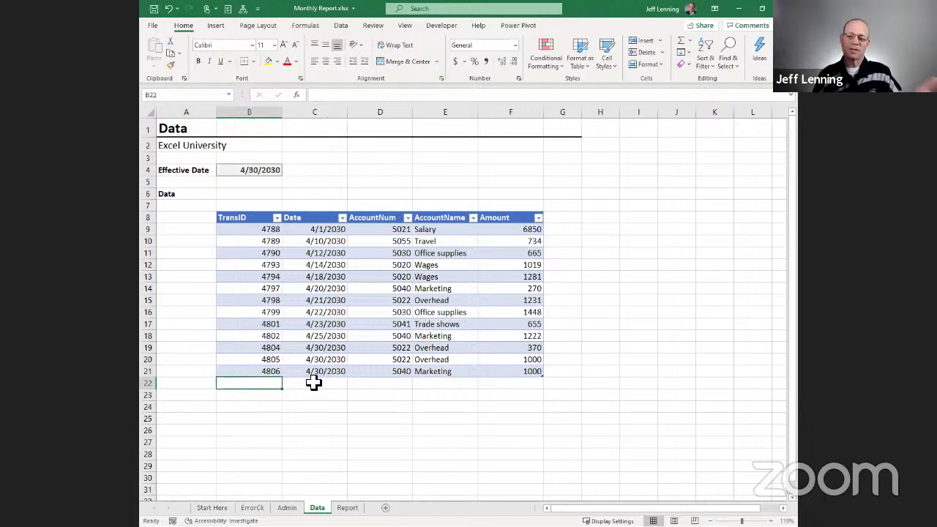
Compare the Marketing amount and total on the Report worksheet with the newest row of the Data table
click(348, 507)
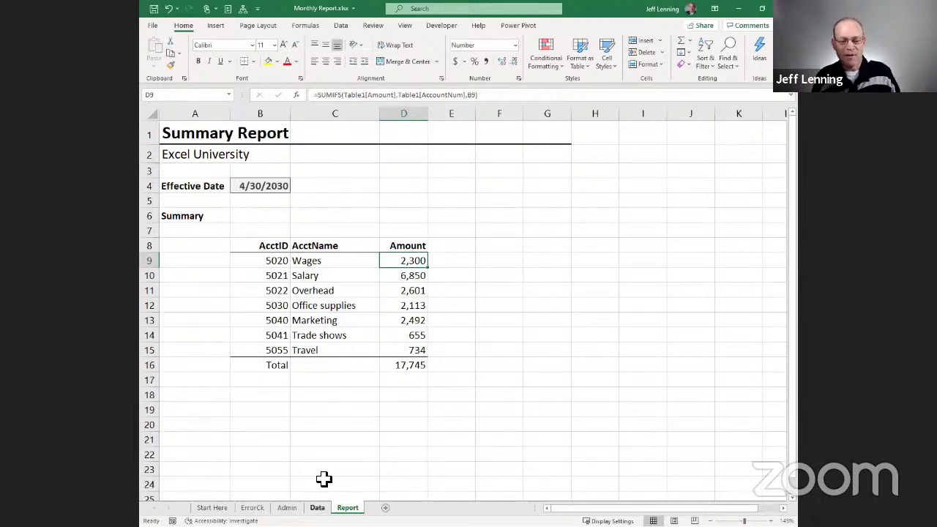
click(317, 507)
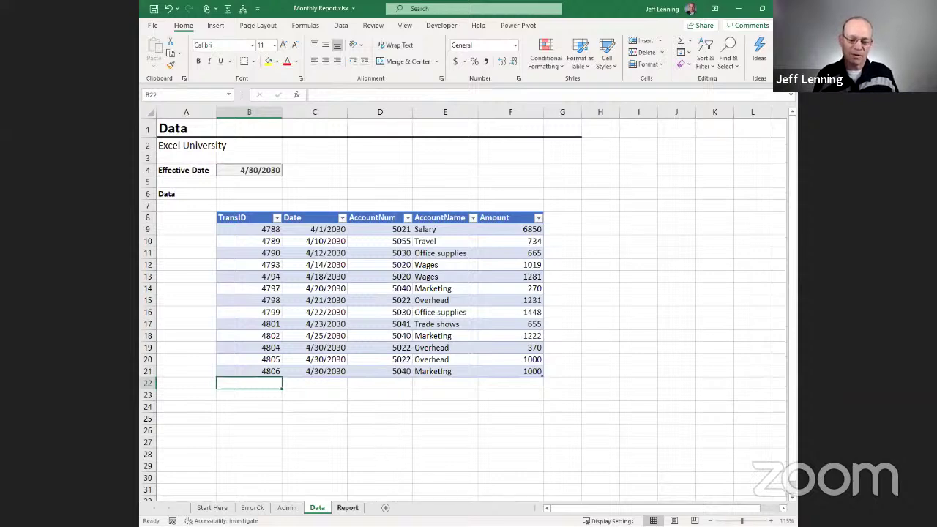
click(347, 507)
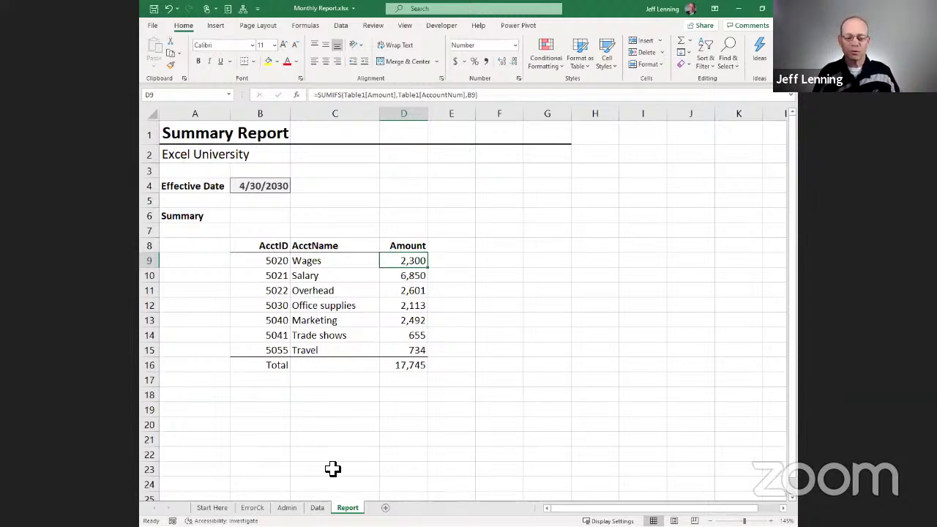
Delete the rows of test transactions 4805 and 4806 from the Data worksheet
click(317, 507)
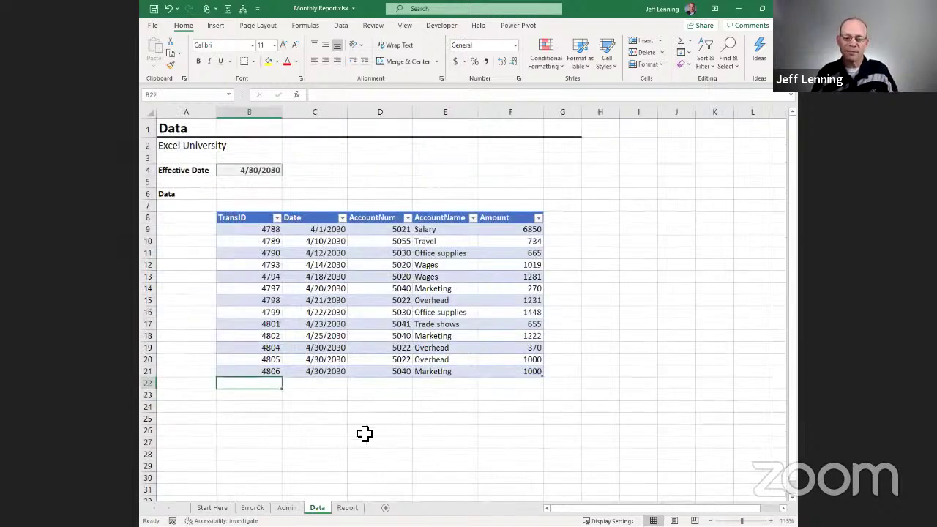
drag(151, 359, 158, 376)
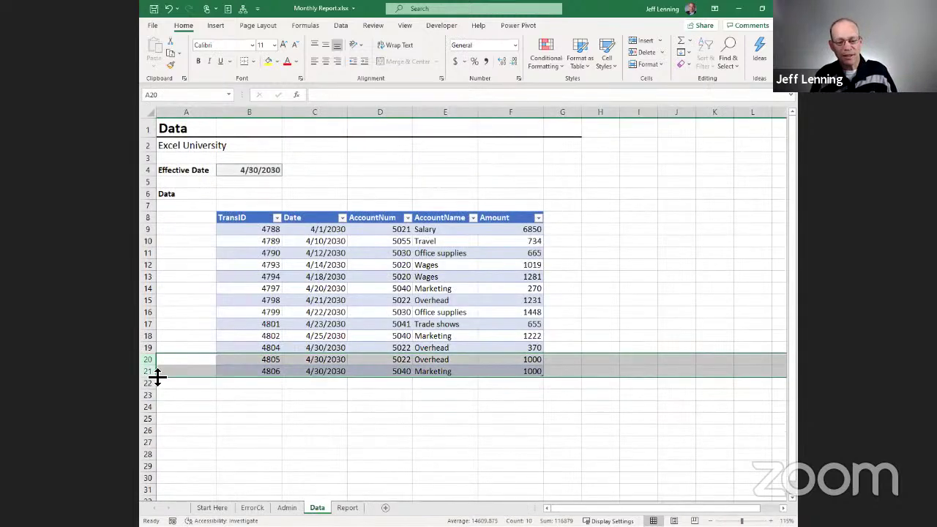
key(ctrl+minus)
click(359, 302)
Move the More rows instruction with its time and note from the Start Here worksheet to row 11 of the Admin changelog
key(ctrl+Page_Up)
key(ctrl+Page_Up)
key(ctrl+Page_Up)
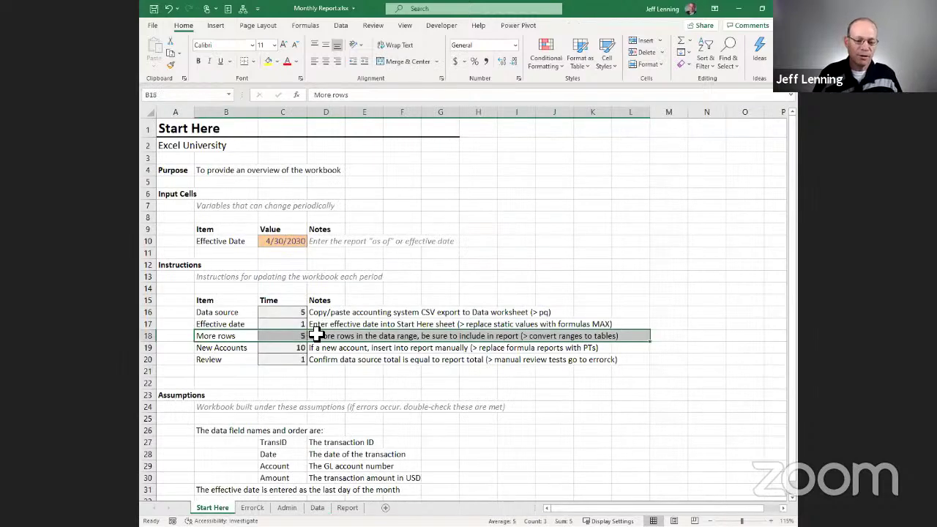
drag(219, 338, 326, 344)
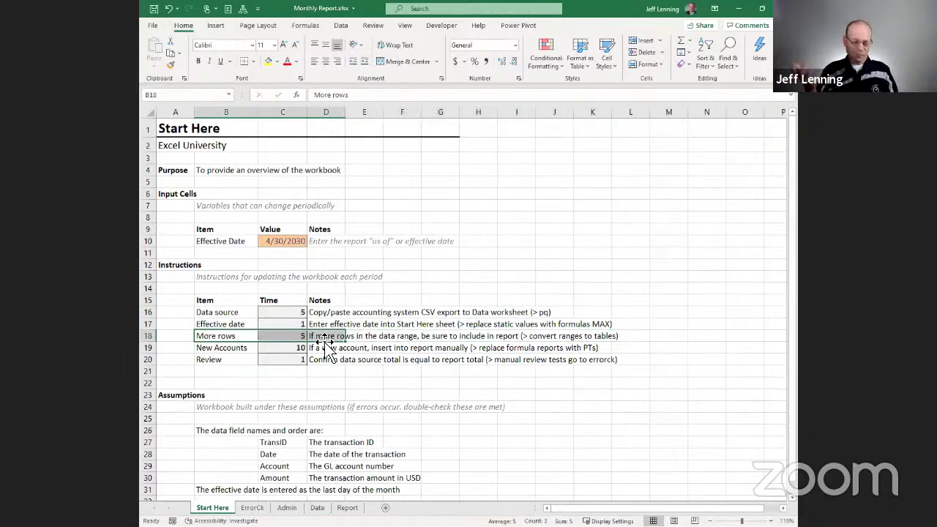
key(ctrl+c)
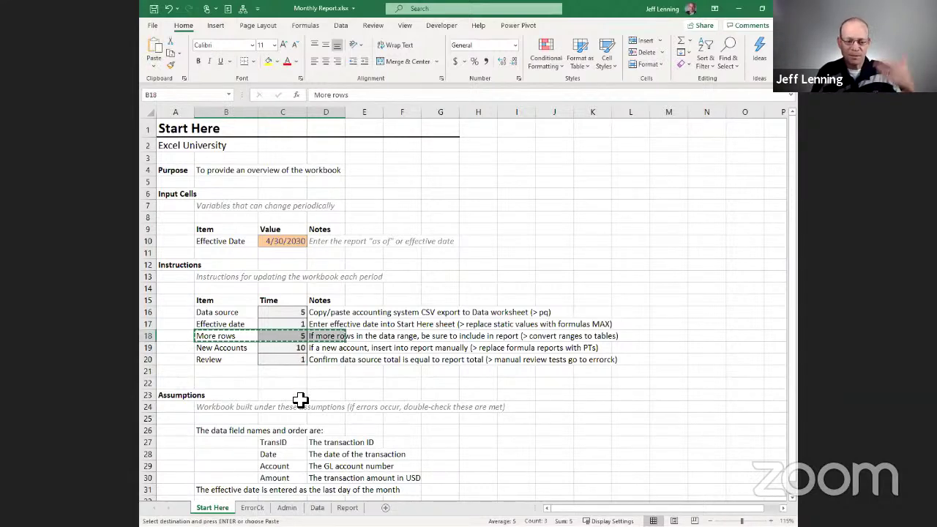
click(287, 507)
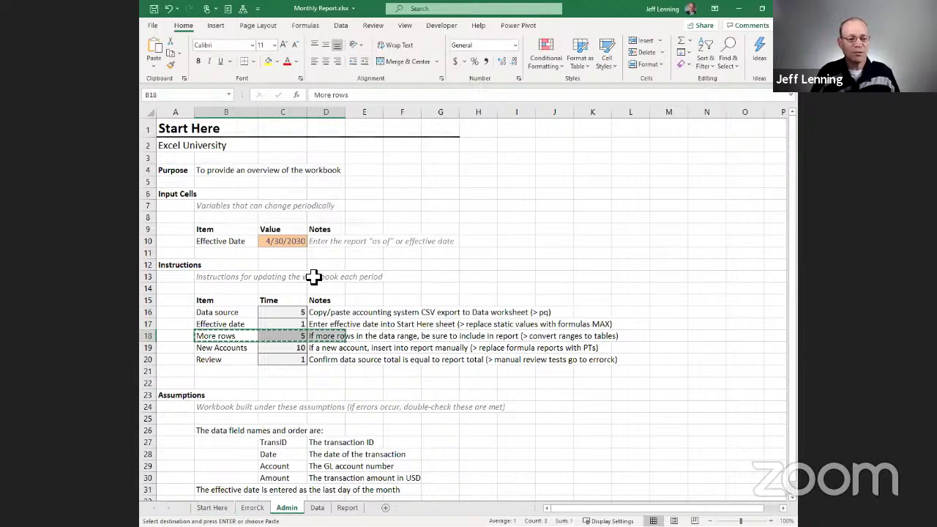
click(212, 234)
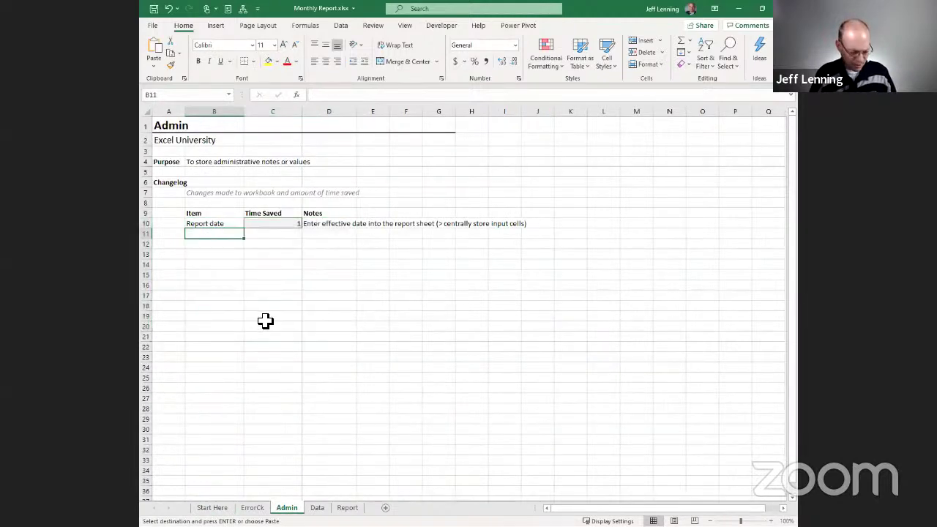
key(ctrl+v)
click(265, 321)
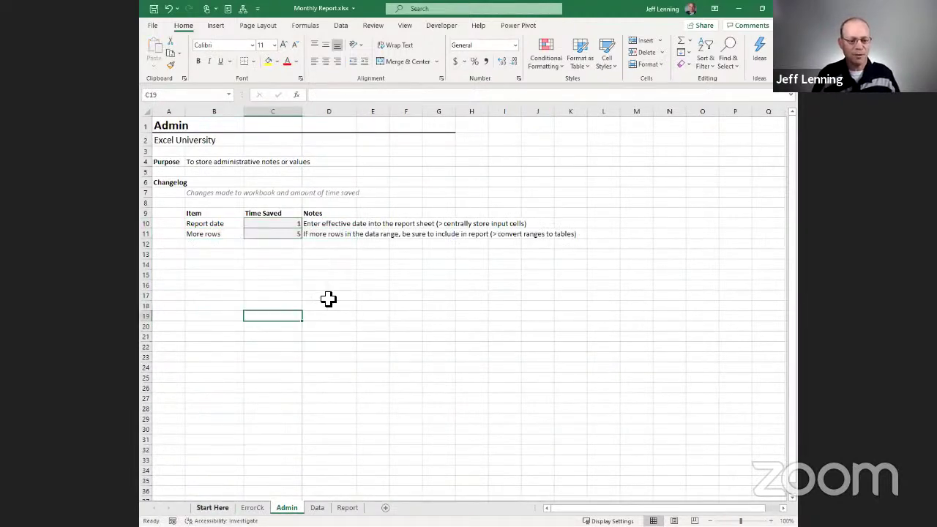
Delete the emptied row 18 from the instructions list on the Start Here worksheet
click(212, 507)
key(shift+space)
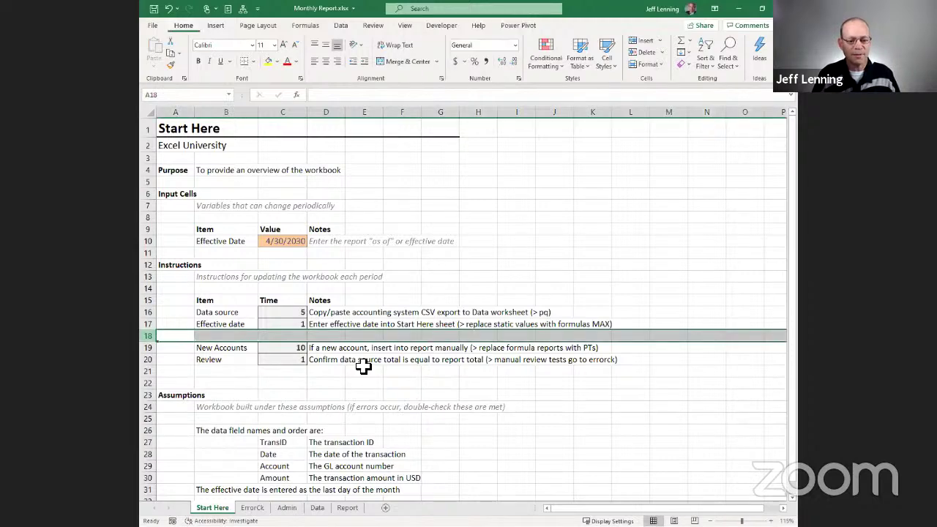
key(ctrl+minus)
click(339, 339)
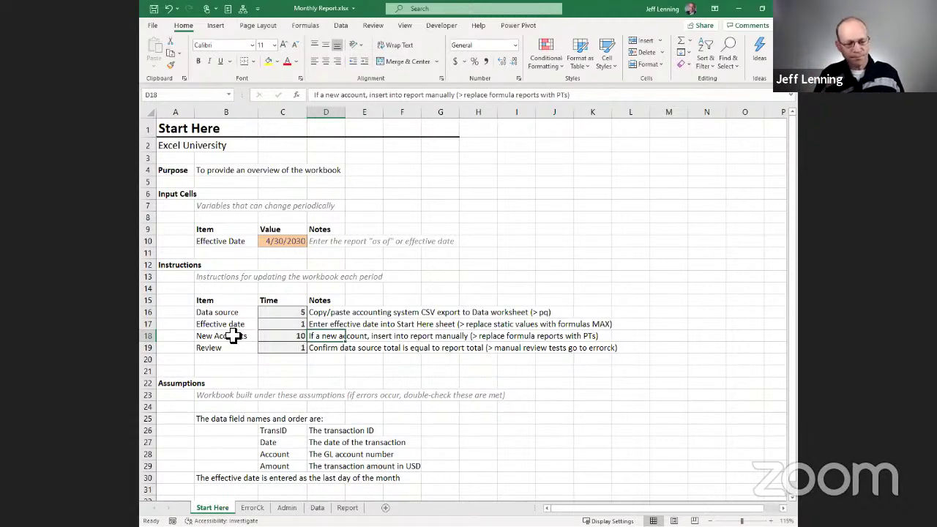
Review the New Accounts instruction, and compare the accounts listed on the Report worksheet with those in the Data table
drag(231, 336, 631, 334)
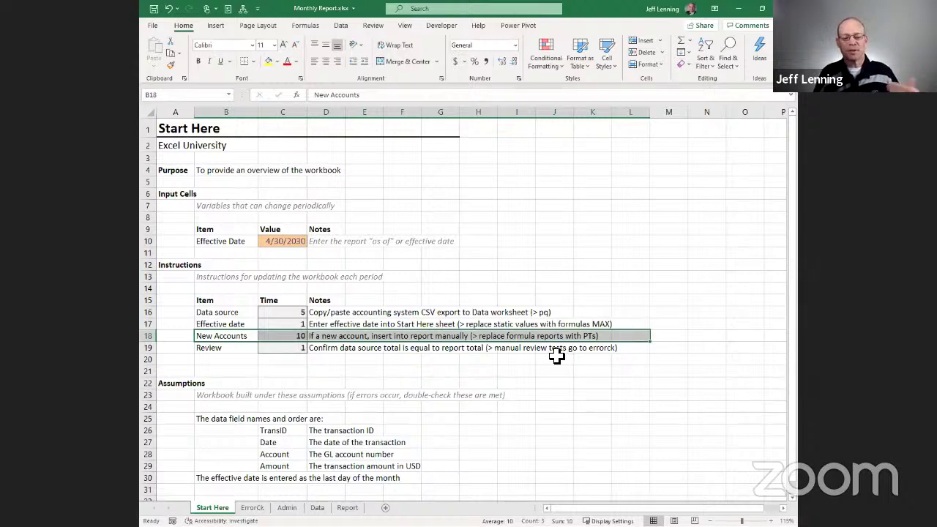
click(317, 507)
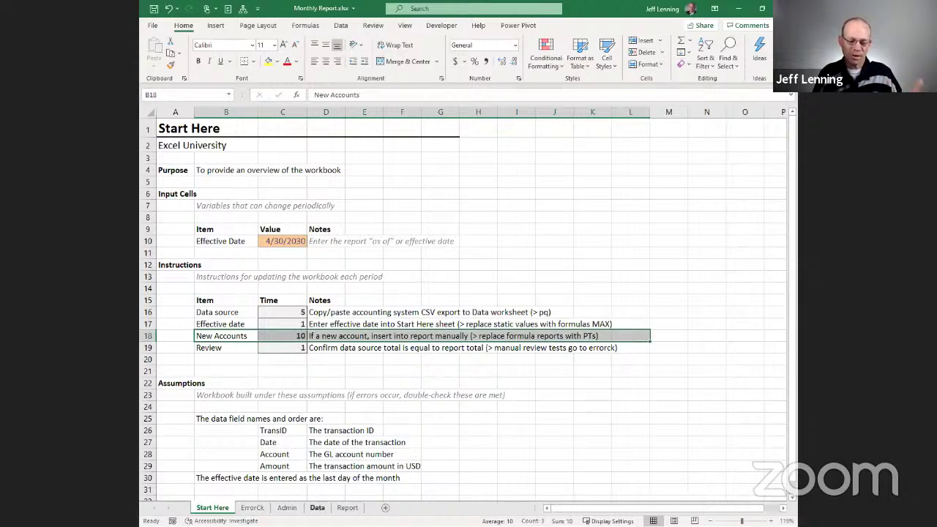
click(347, 508)
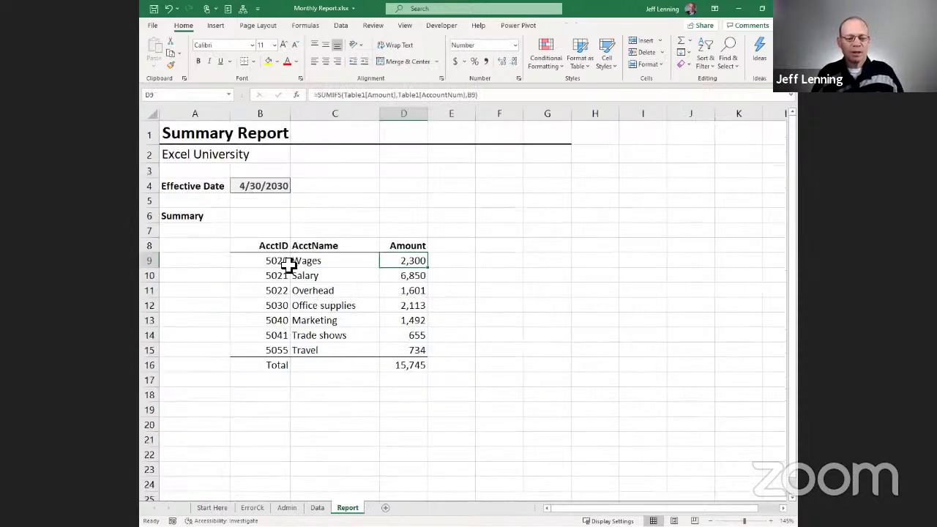
drag(277, 262, 326, 352)
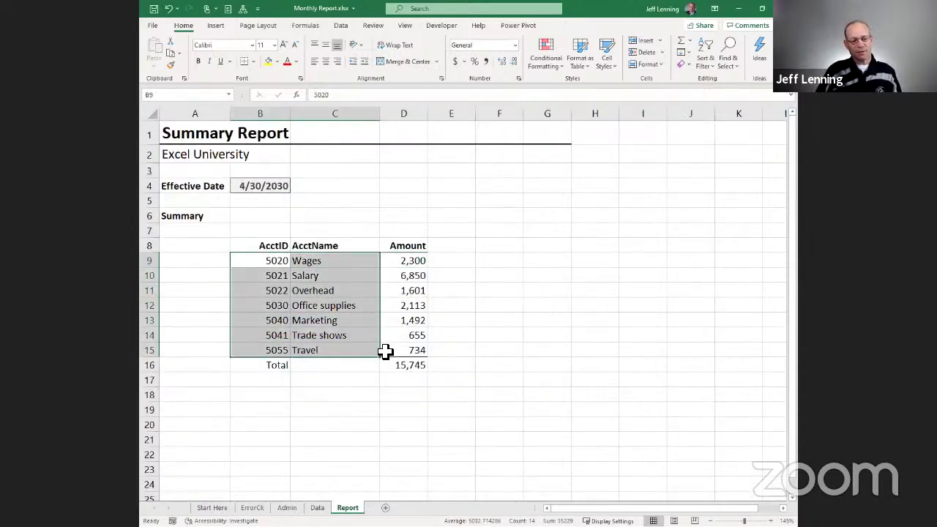
key(ctrl+Page_Up)
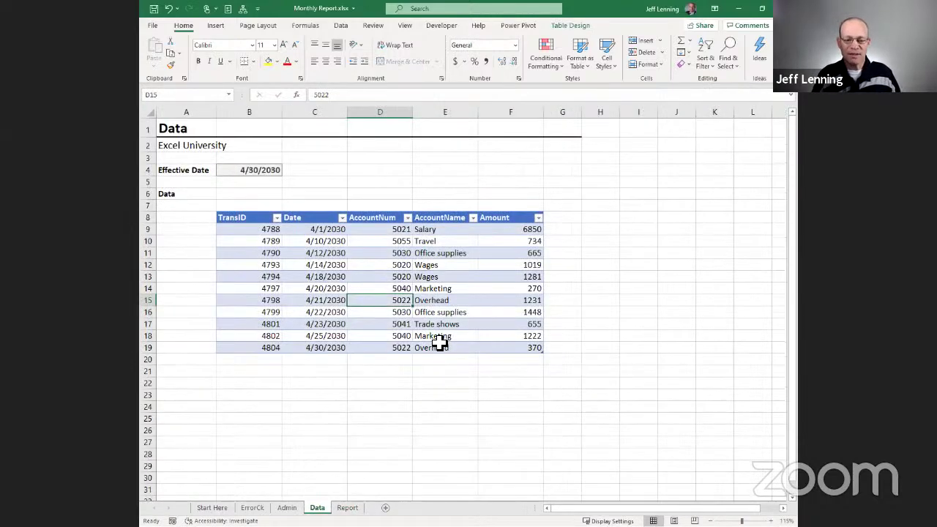
drag(398, 348, 437, 348)
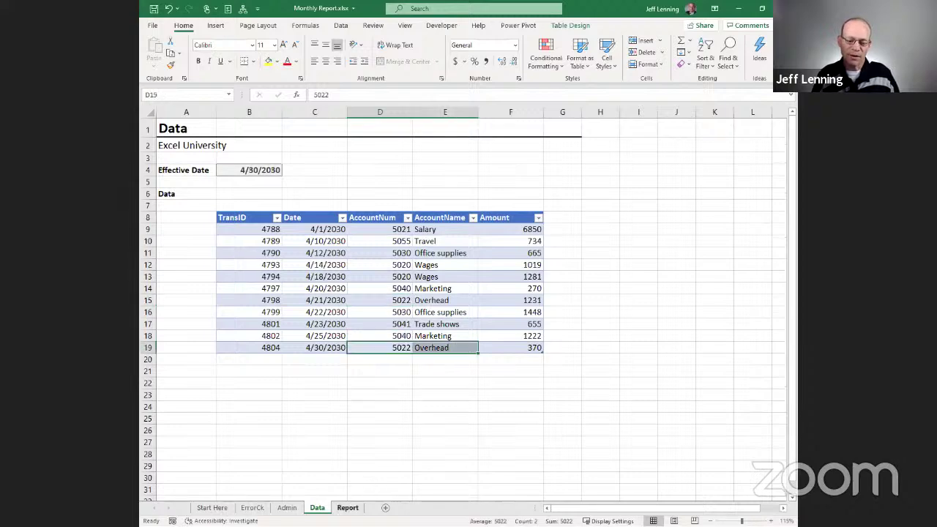
click(348, 507)
key(ctrl+Page_Up)
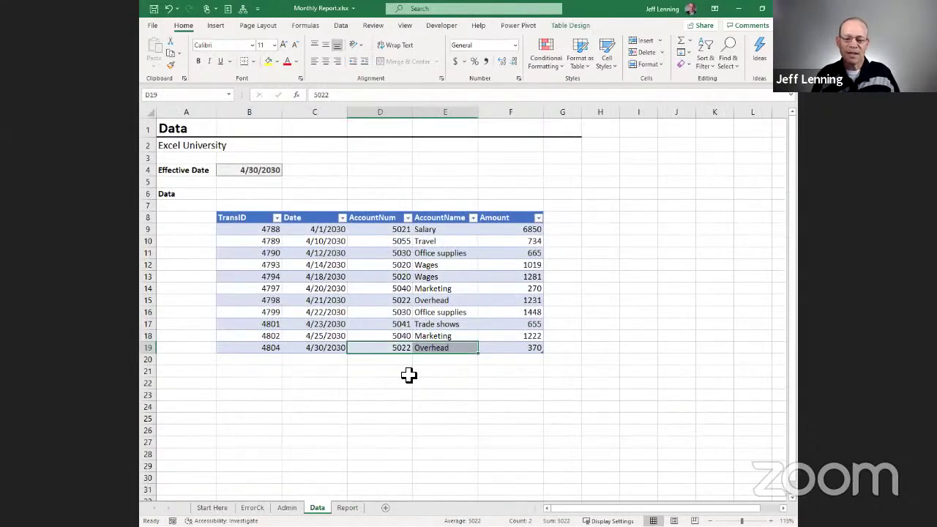
click(348, 507)
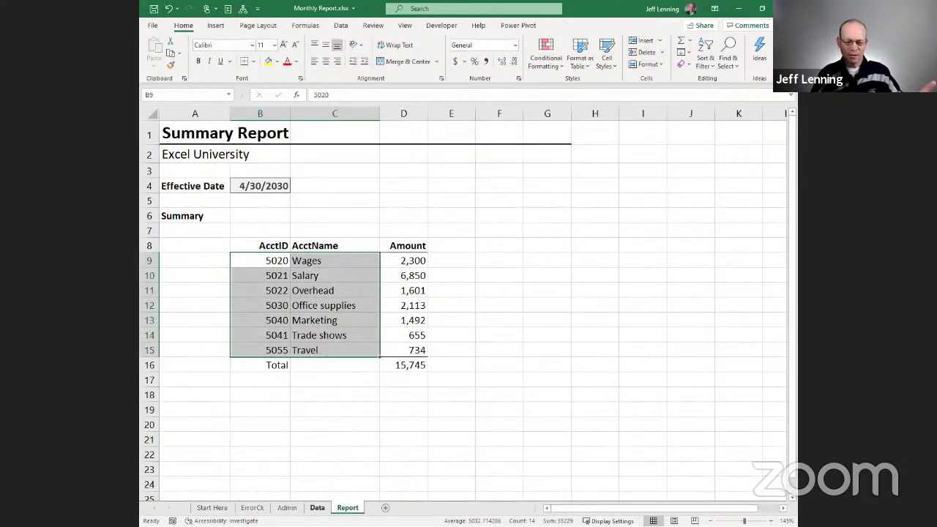
click(317, 508)
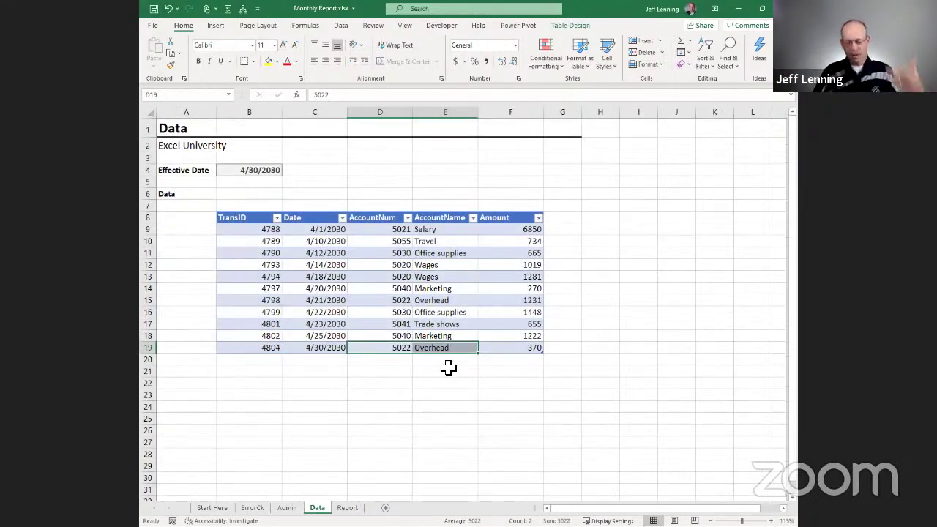
click(347, 508)
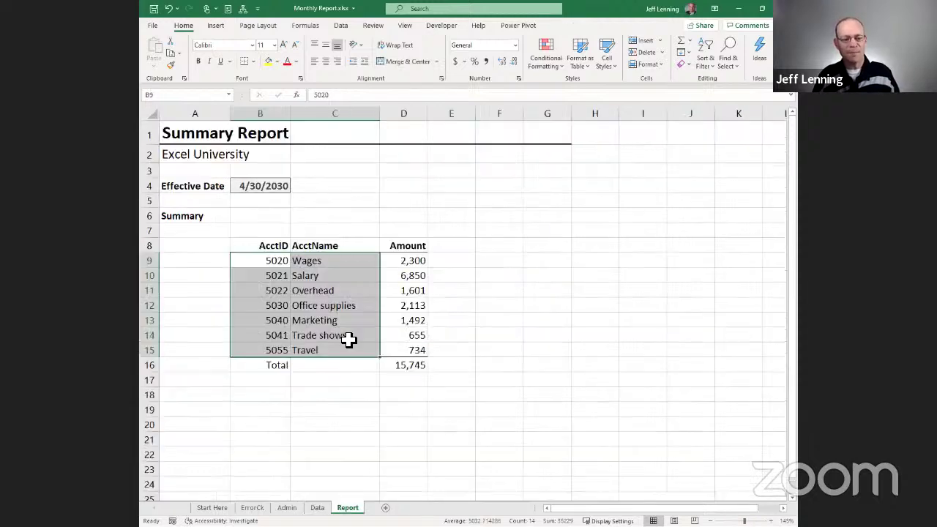
Examine the Marketing row on the Report worksheet and the references in its SUMIFS formula in D13
click(277, 257)
drag(287, 320, 377, 320)
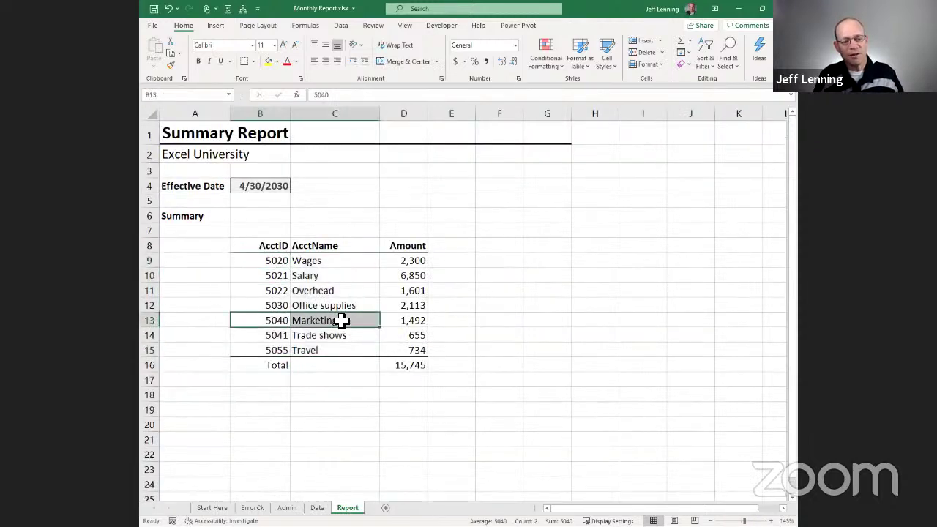
click(402, 321)
key(F2)
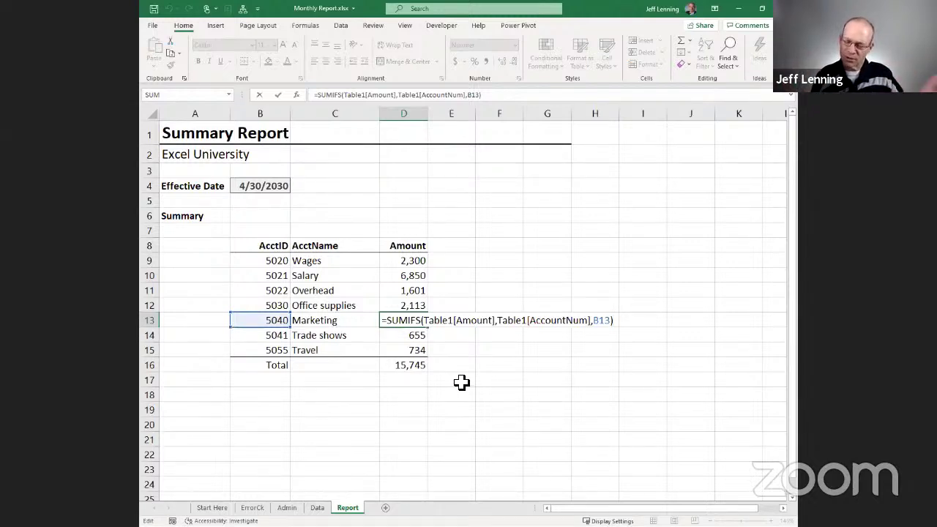
key(Escape)
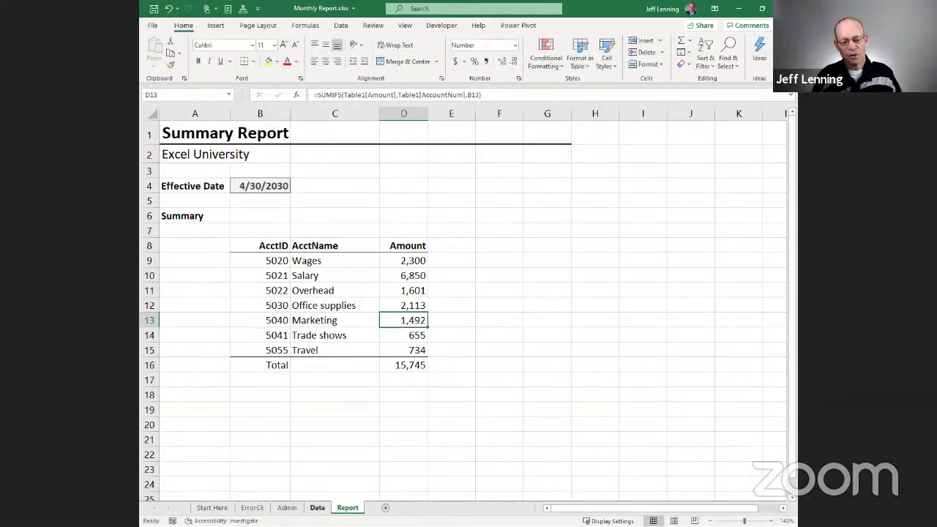
Add a transaction for a new account below the Data table: TransID 4805, date 4/30/2030, account 5060 Internet, amount 1000
key(ctrl+Page_Up)
click(263, 359)
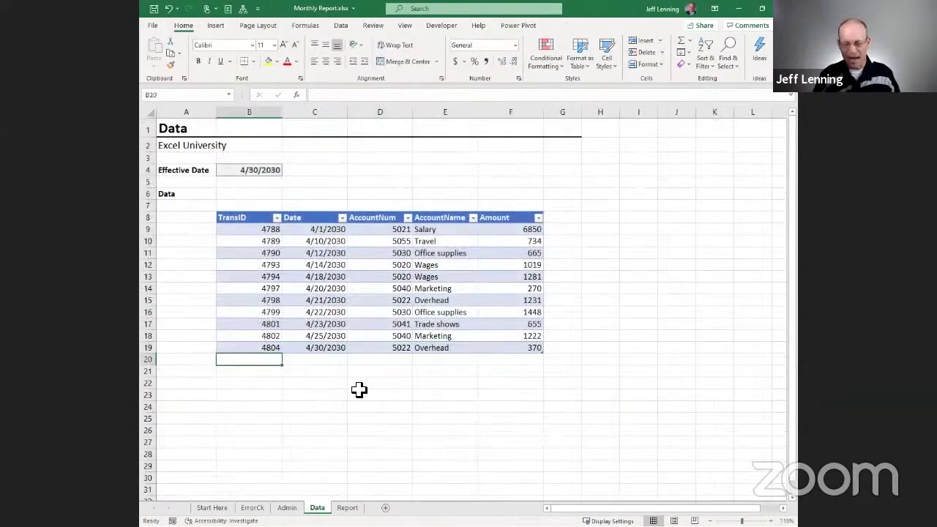
text(4805)
key(Tab)
text(4/)
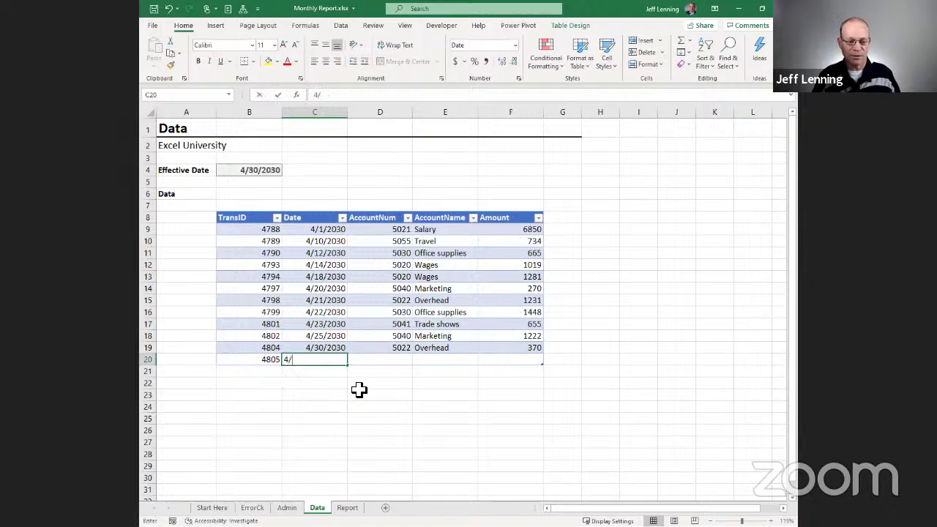
text(30/2030)
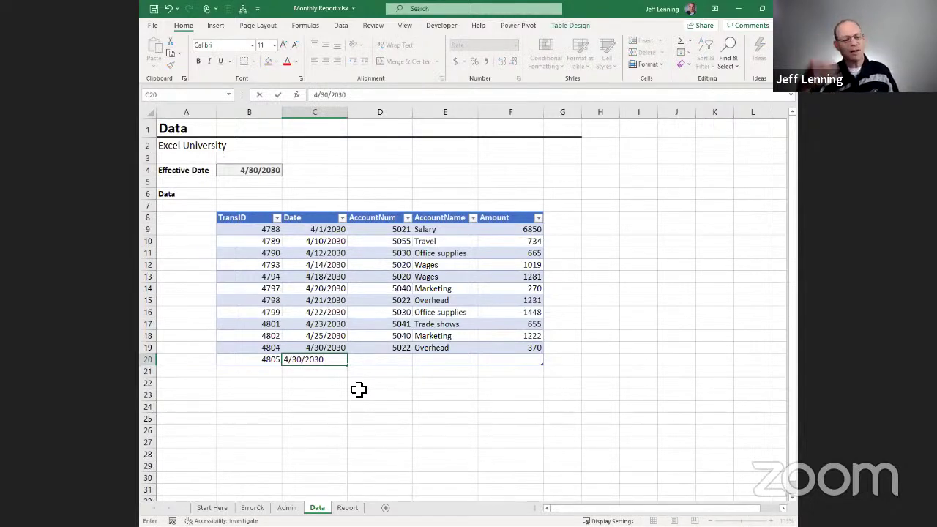
key(Tab)
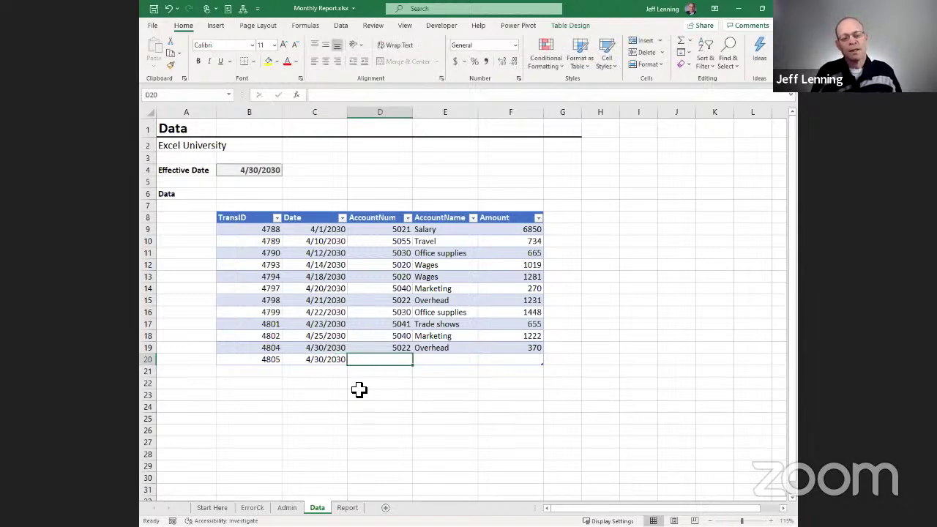
text(5060)
key(Tab)
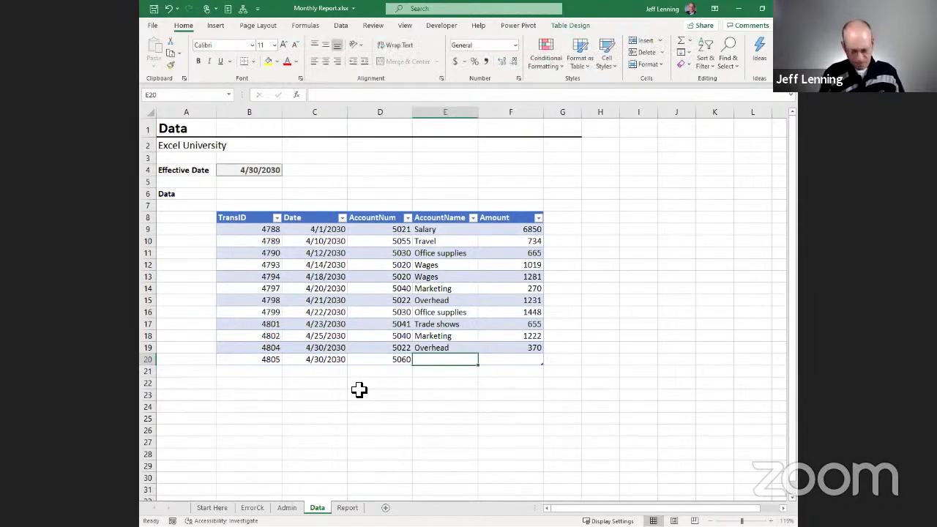
text(Internet)
key(Tab)
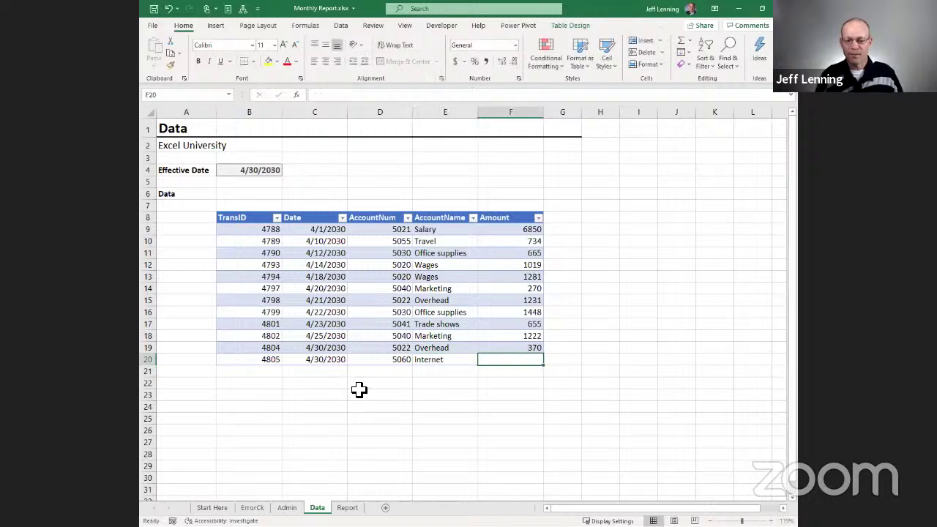
text(1000)
key(Return)
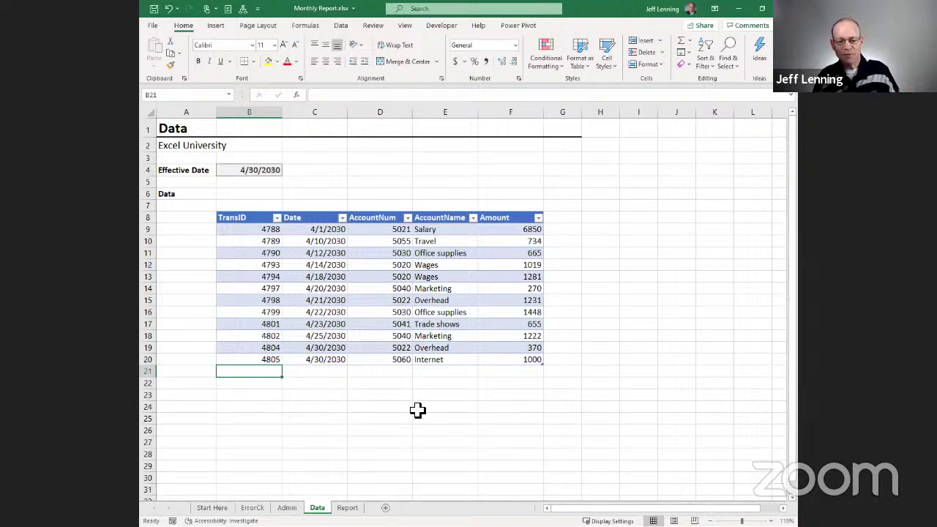
Check the Report worksheet for the Internet account, and reread the New Accounts instruction on Start Here
click(347, 507)
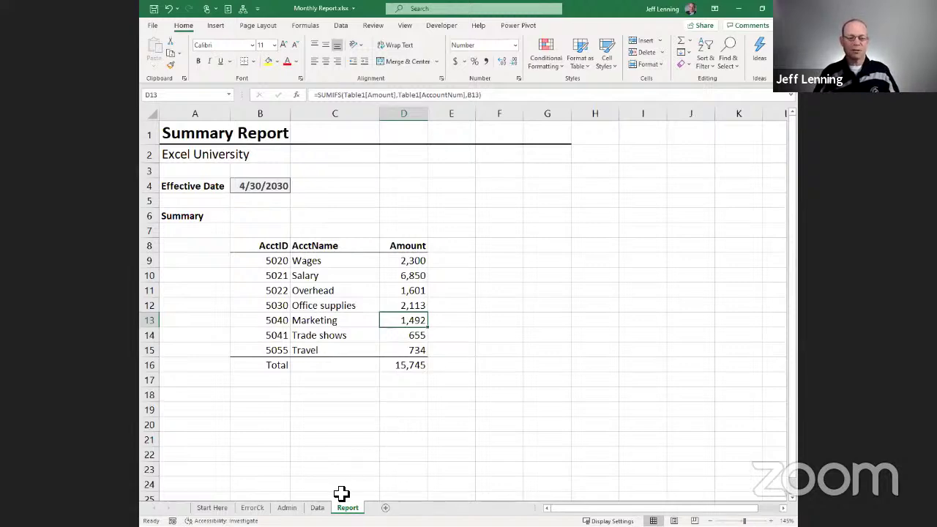
key(ctrl+Page_Up)
key(ctrl+Page_Up)
key(ctrl+Page_Up)
key(ctrl+Page_Up)
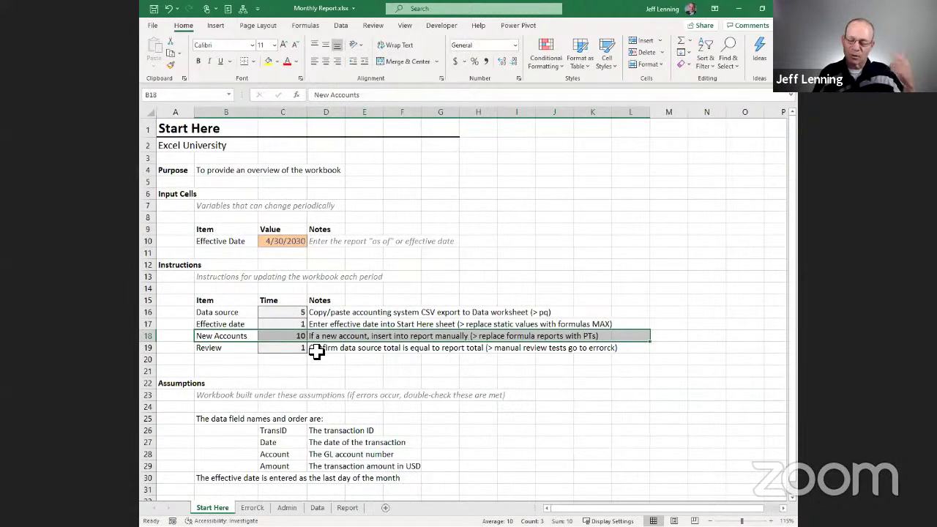
Try inserting a blank row above the Marketing row on the Report worksheet, and undo the insertion
click(347, 506)
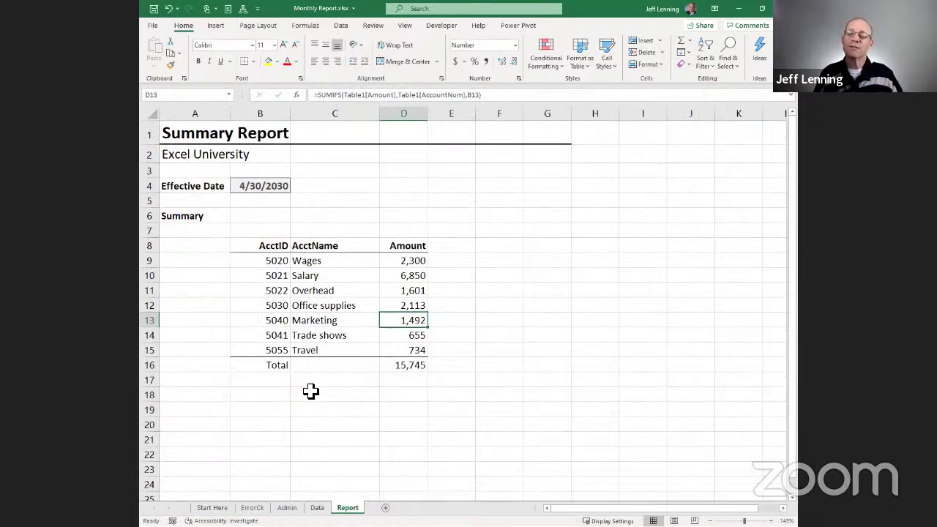
click(153, 323)
right_click(153, 323)
click(195, 410)
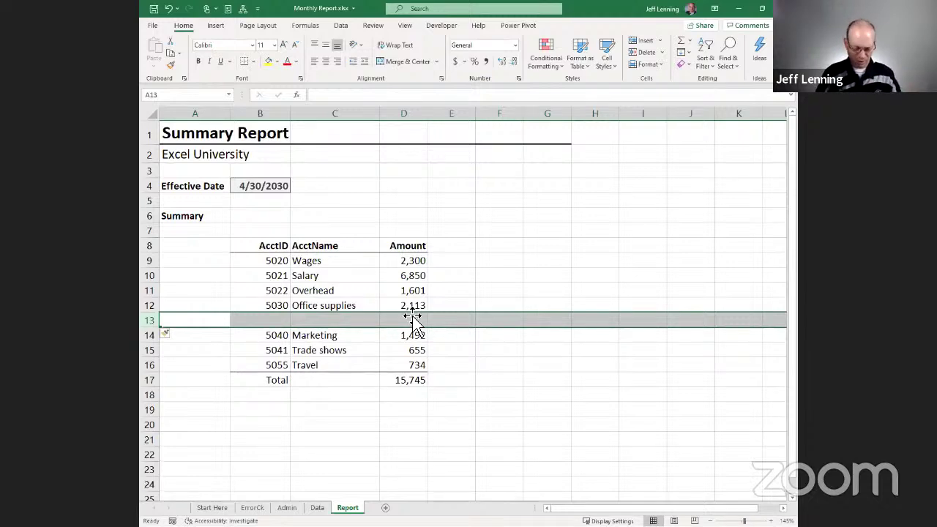
key(ctrl+z)
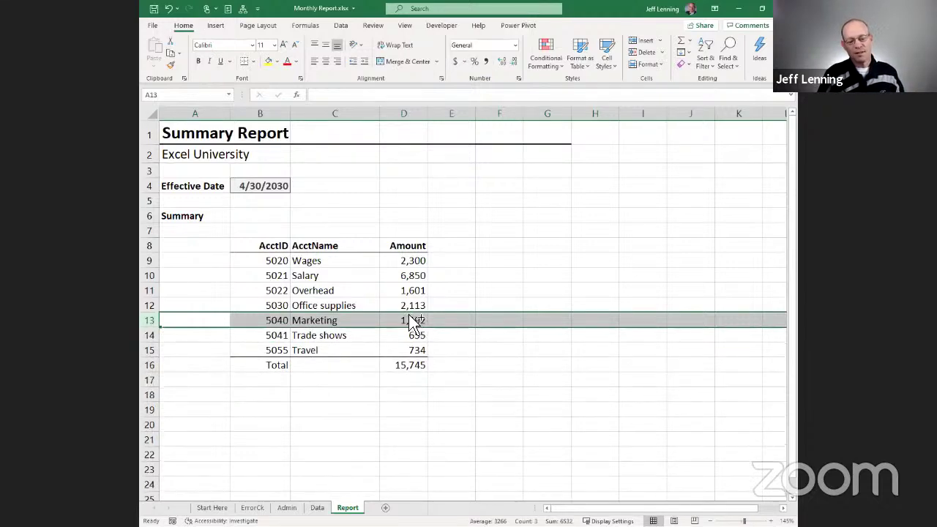
Delete the Internet transaction row, row 20, from the Data worksheet and return to the Report worksheet
key(ctrl+Page_Up)
key(Left)
key(Up)
key(shift+space)
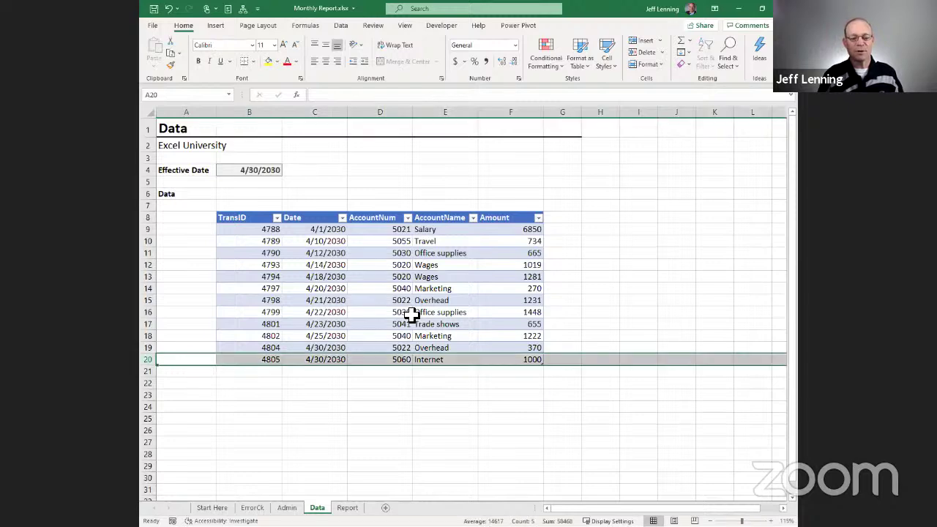
key(Down)
key(ctrl+Page_Down)
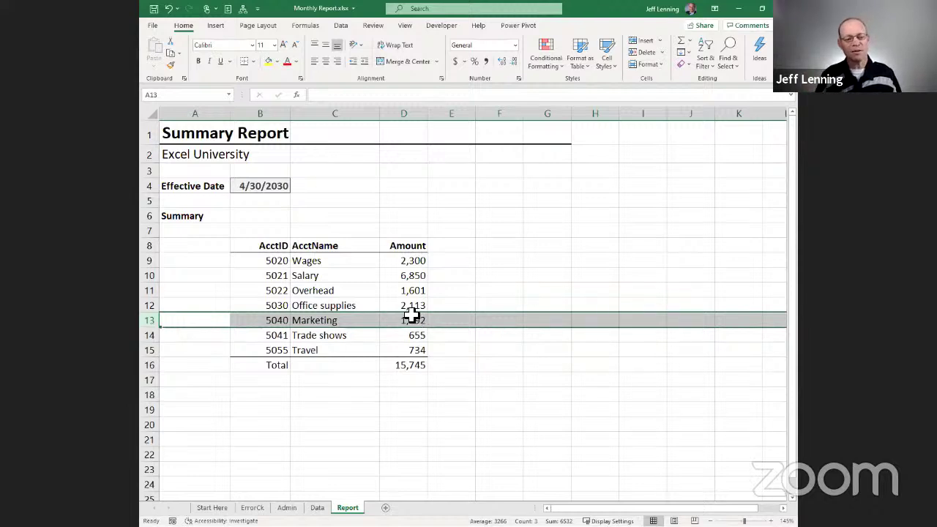
click(274, 410)
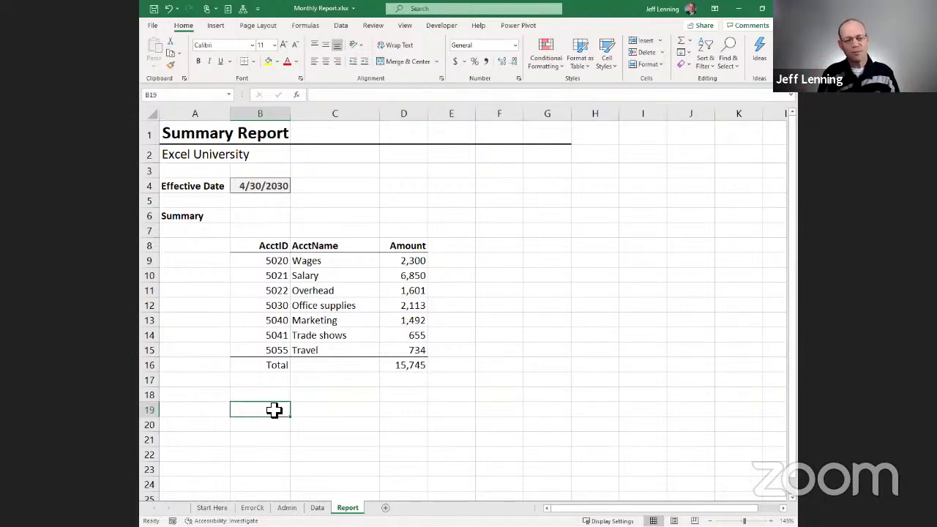
Create a PivotTable from Table1 on the Data worksheet, placing it on the existing Report worksheet at cell B20
key(ctrl+Page_Up)
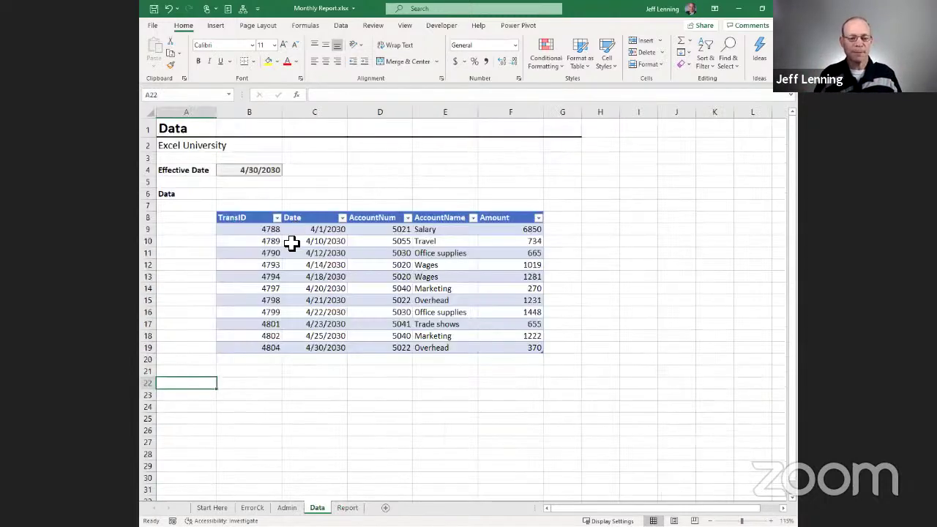
click(314, 233)
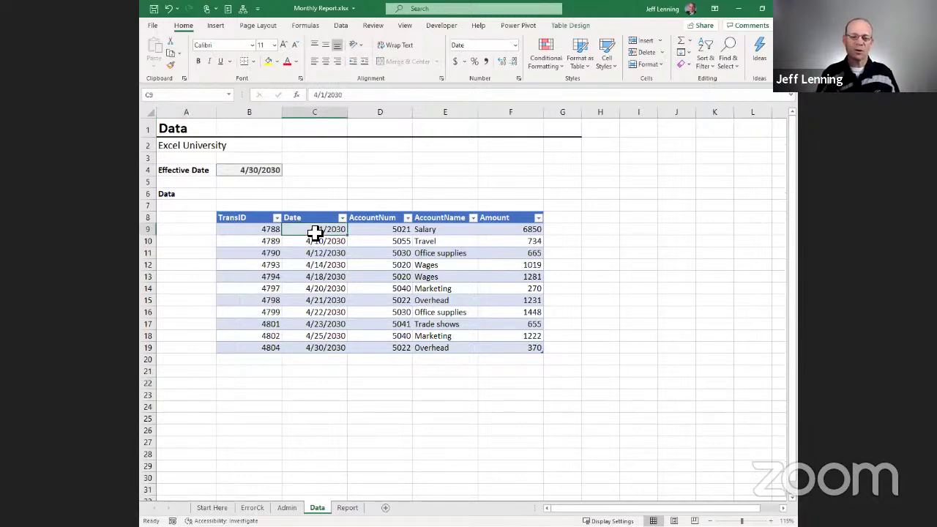
click(216, 26)
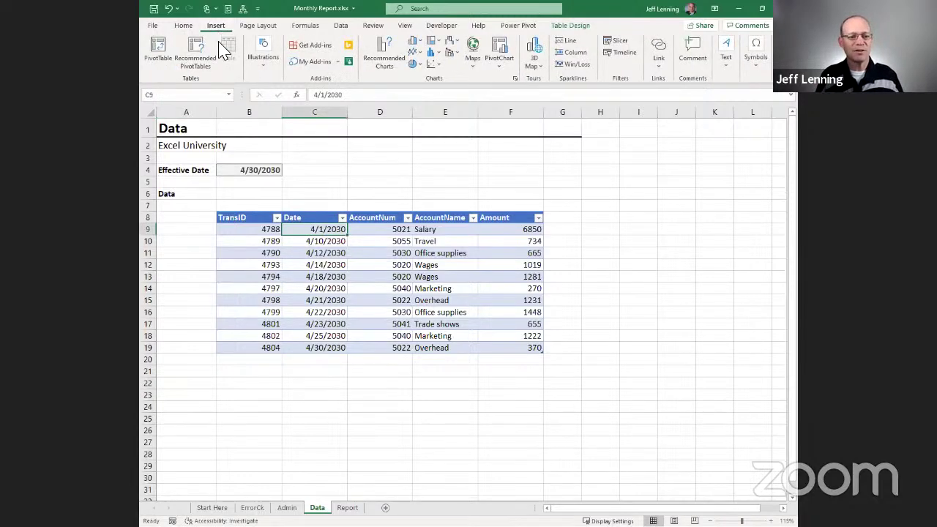
click(174, 56)
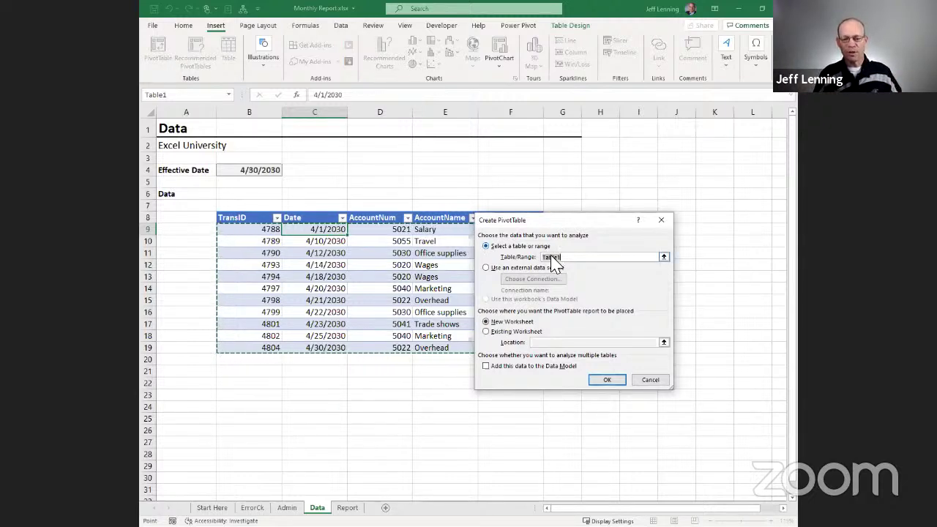
click(521, 332)
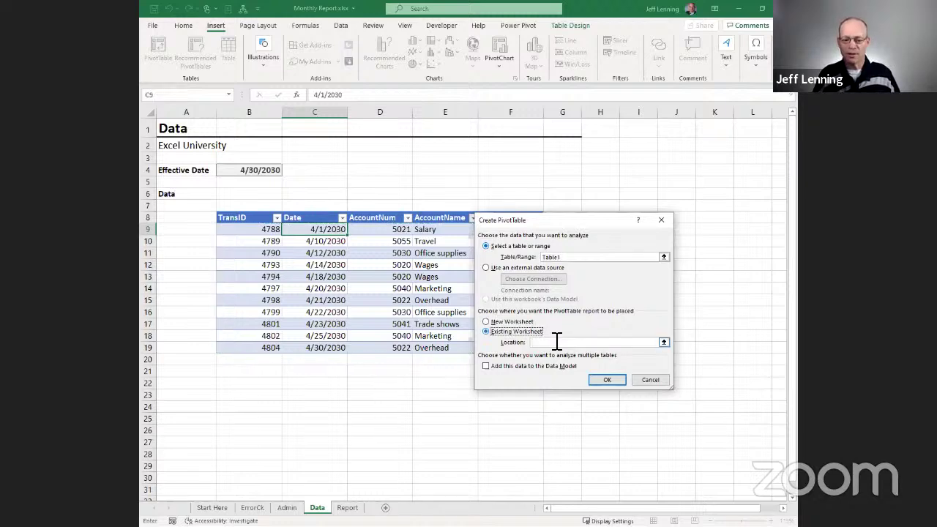
click(556, 342)
click(348, 507)
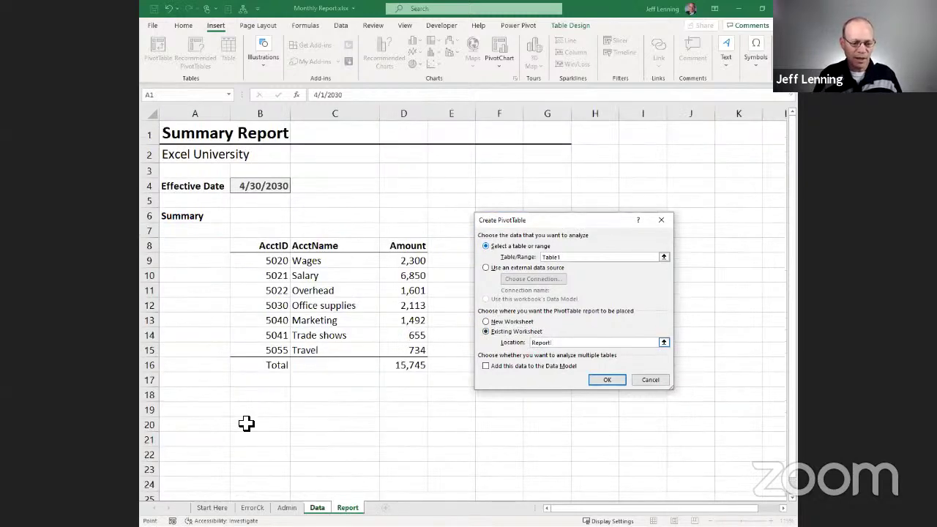
click(263, 424)
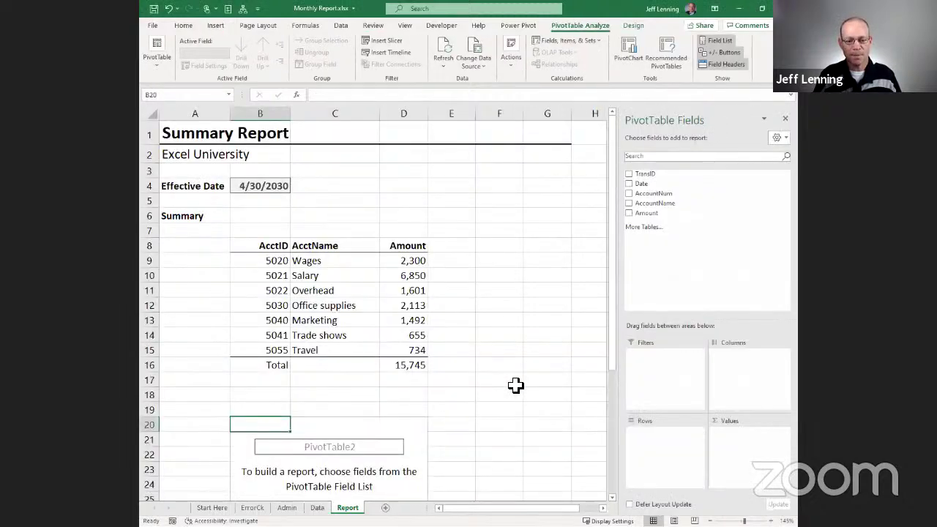
Compare the formula-based summary on the Report worksheet with the transaction table on the Data worksheet
scroll(515, 385, down, 2)
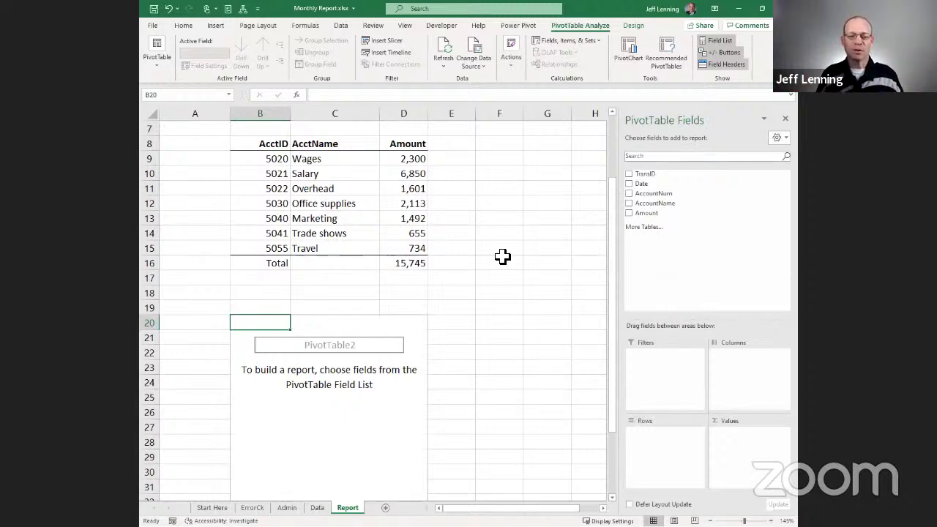
drag(274, 144, 426, 266)
click(250, 321)
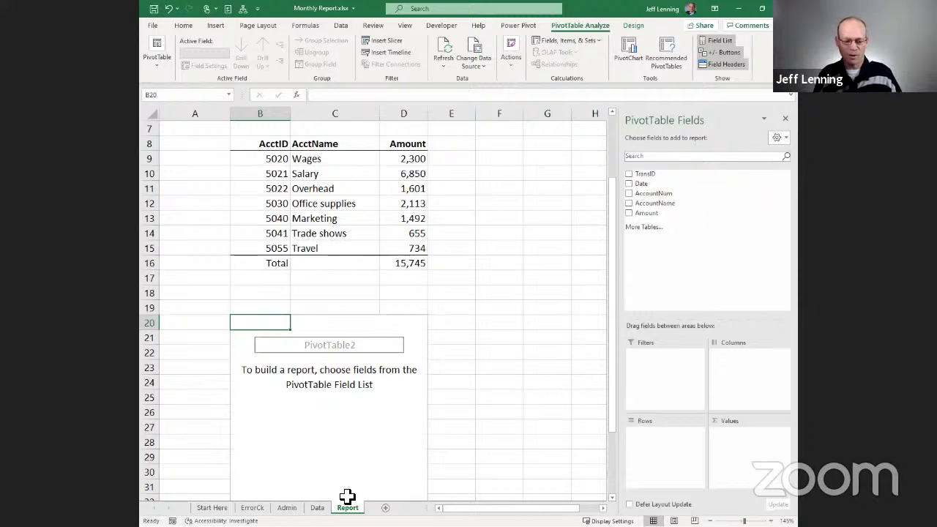
key(ctrl+Page_Up)
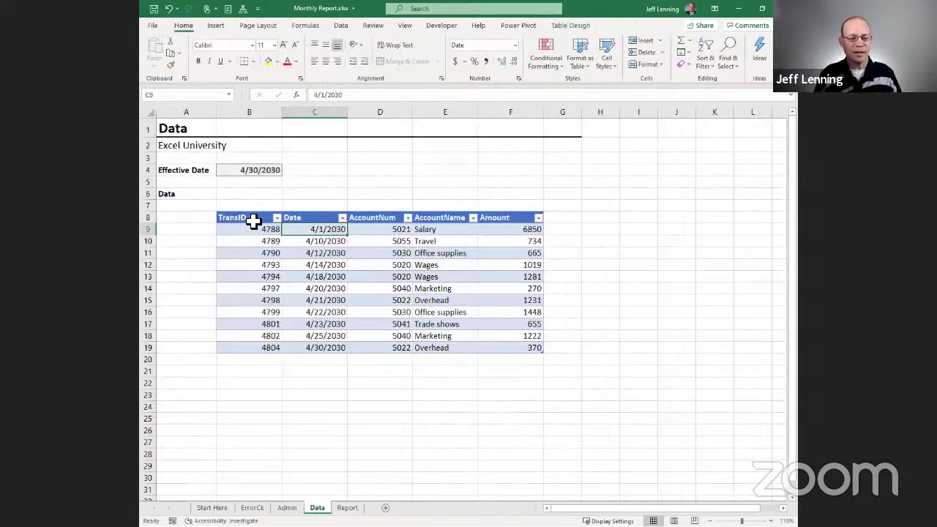
drag(251, 217, 519, 319)
click(355, 505)
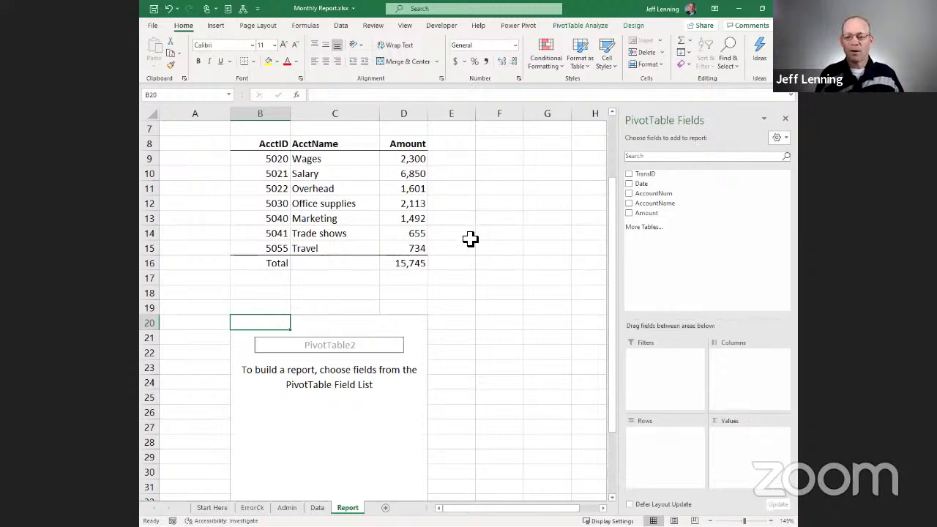
drag(268, 144, 414, 272)
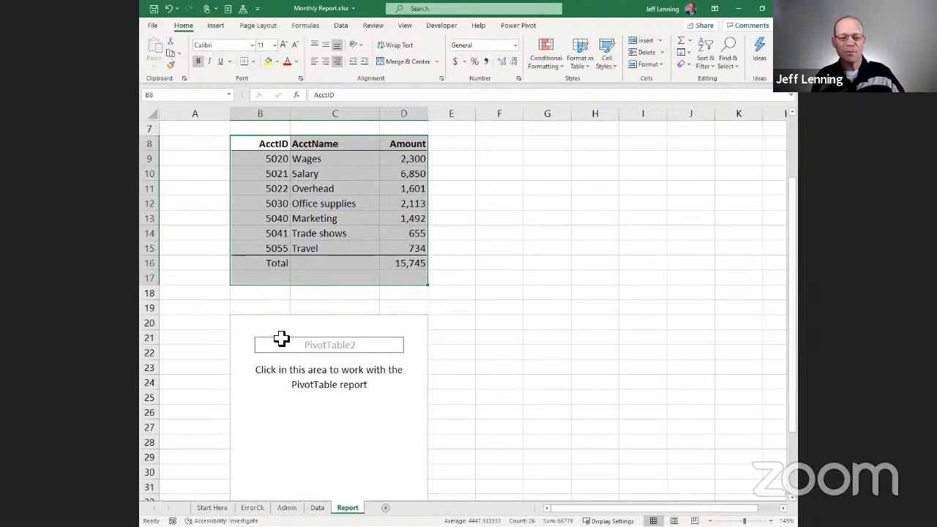
Add AccountNum and AccountName to the PivotTable's rows, in that order, and Amount to its values
click(244, 325)
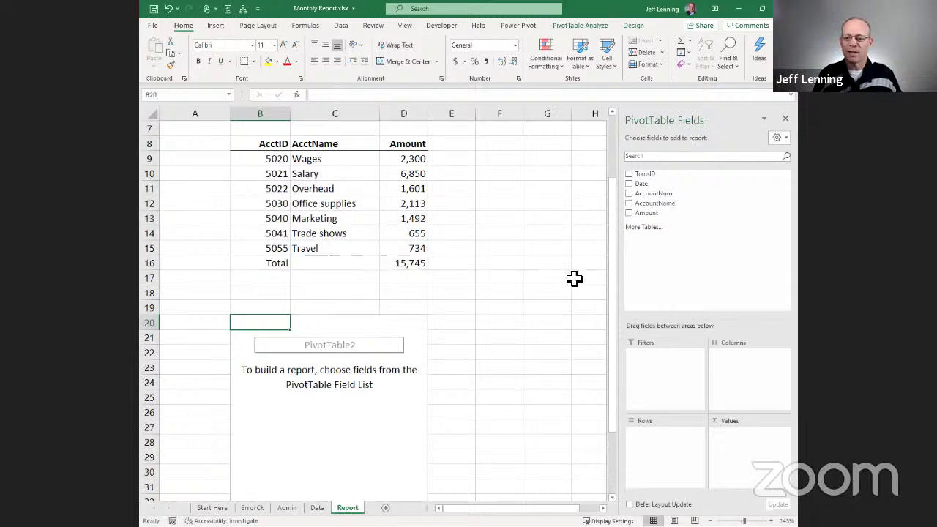
drag(653, 193, 679, 442)
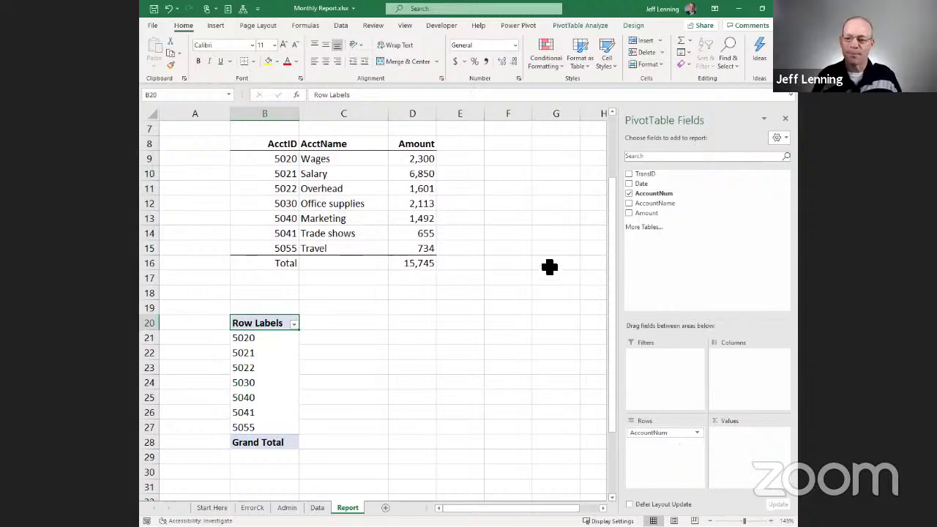
drag(672, 208, 676, 448)
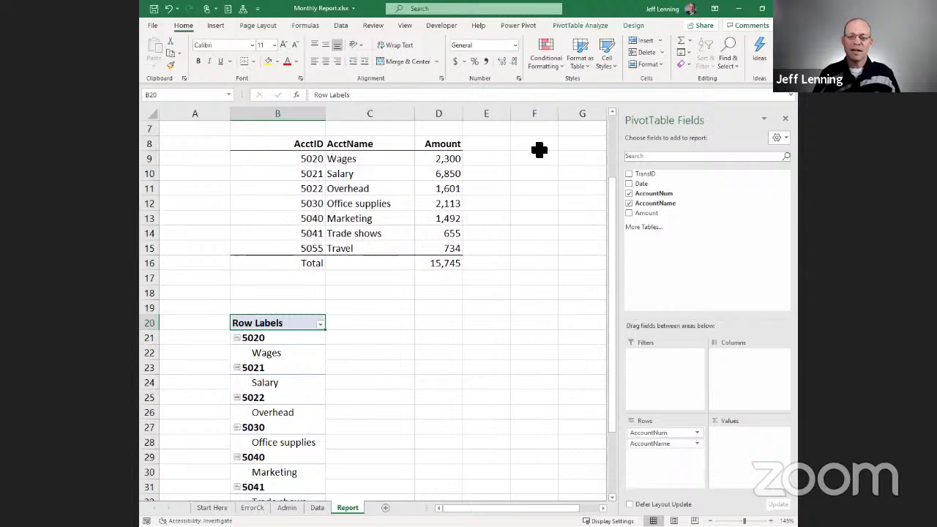
drag(648, 212, 758, 458)
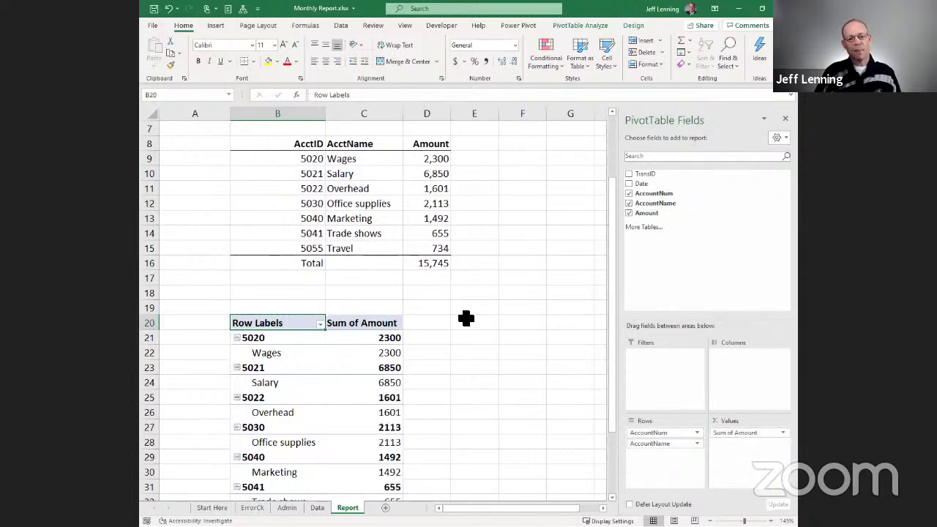
Compare the PivotTable's account amounts, grand total and layout with the formula-based summary above it
scroll(462, 328, down, 1)
scroll(463, 329, down, 3)
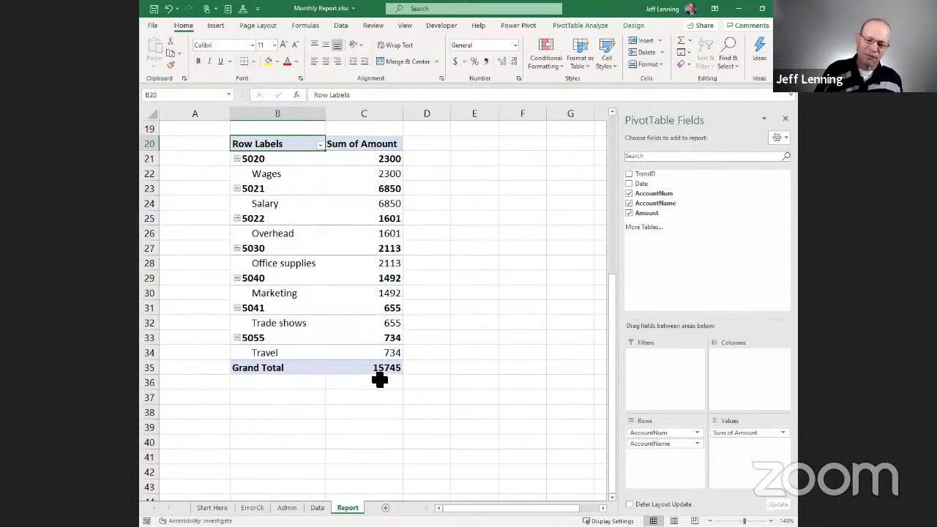
scroll(379, 379, up, 4)
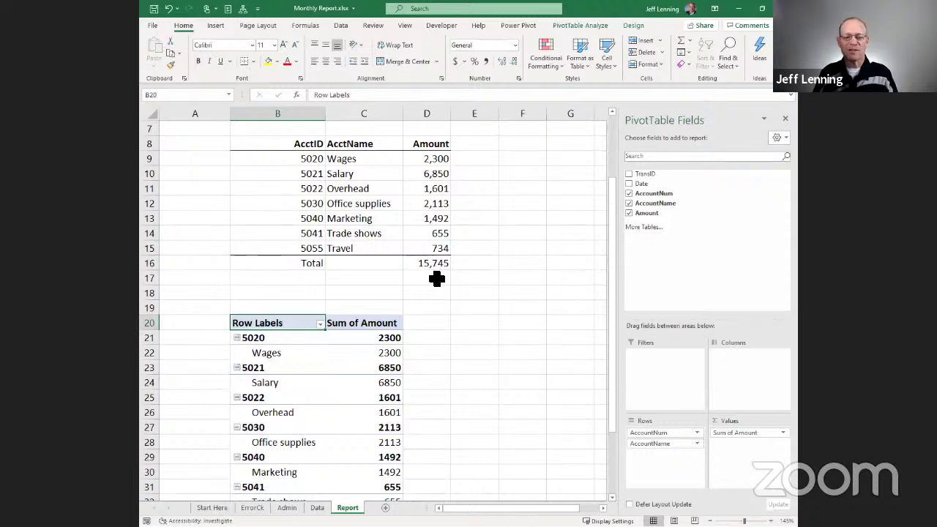
scroll(441, 315, up, 1)
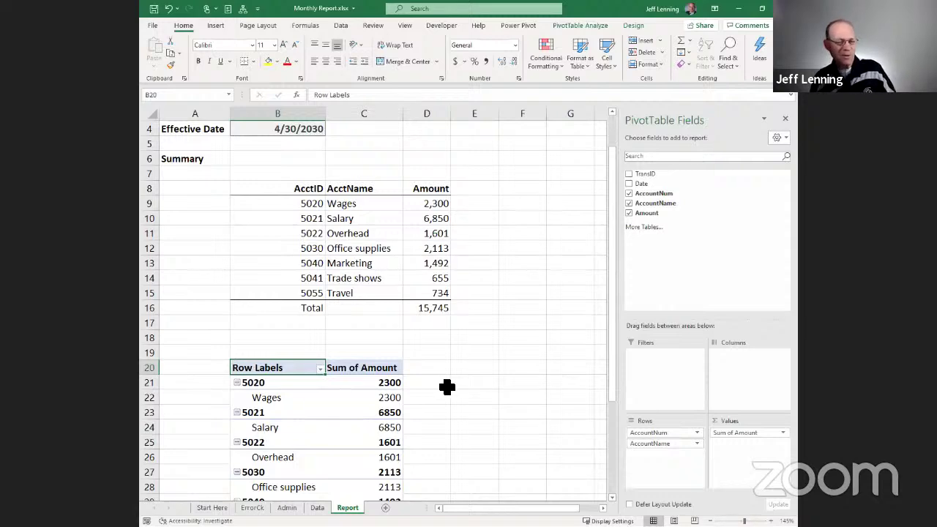
scroll(448, 385, down, 4)
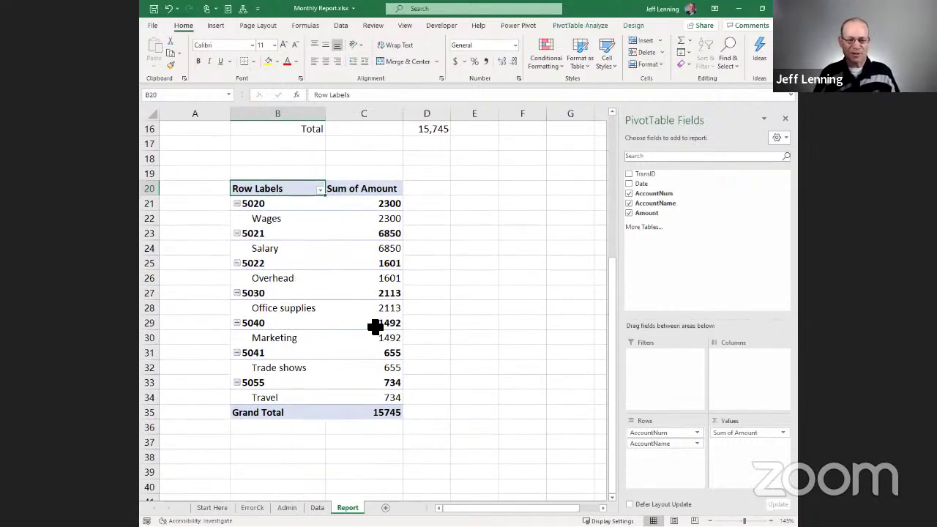
scroll(375, 327, up, 4)
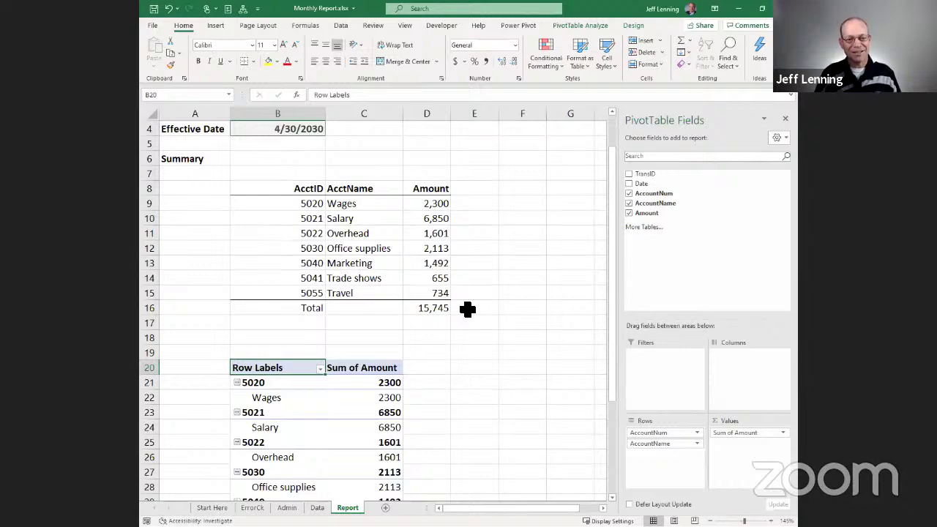
scroll(467, 309, down, 2)
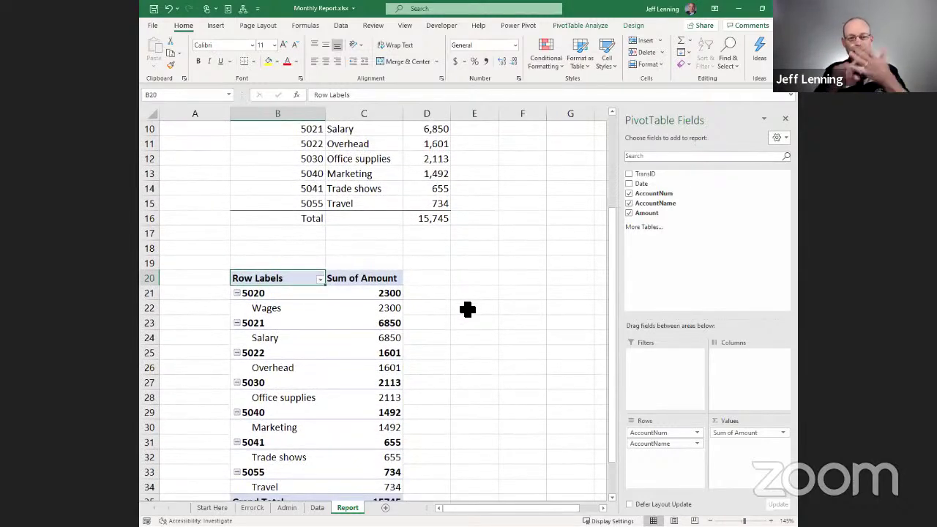
scroll(470, 309, up, 1)
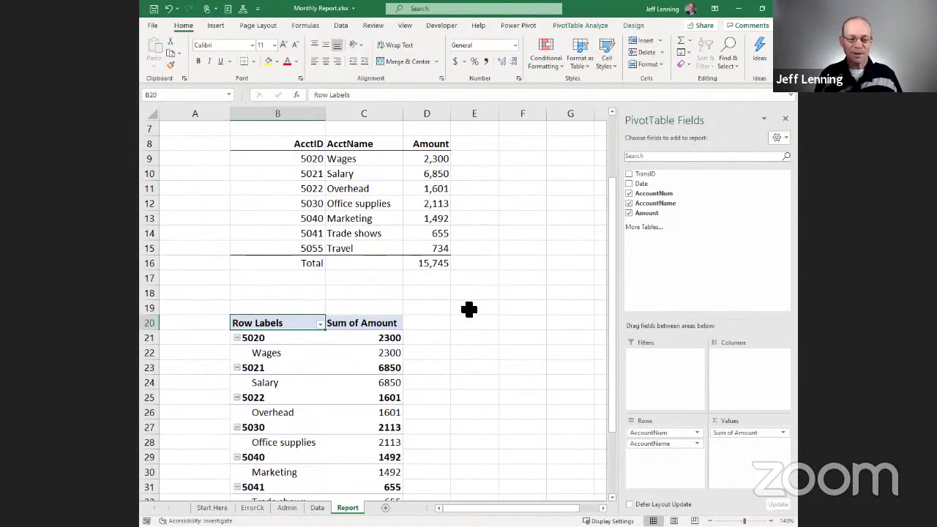
scroll(470, 309, down, 2)
scroll(454, 332, up, 3)
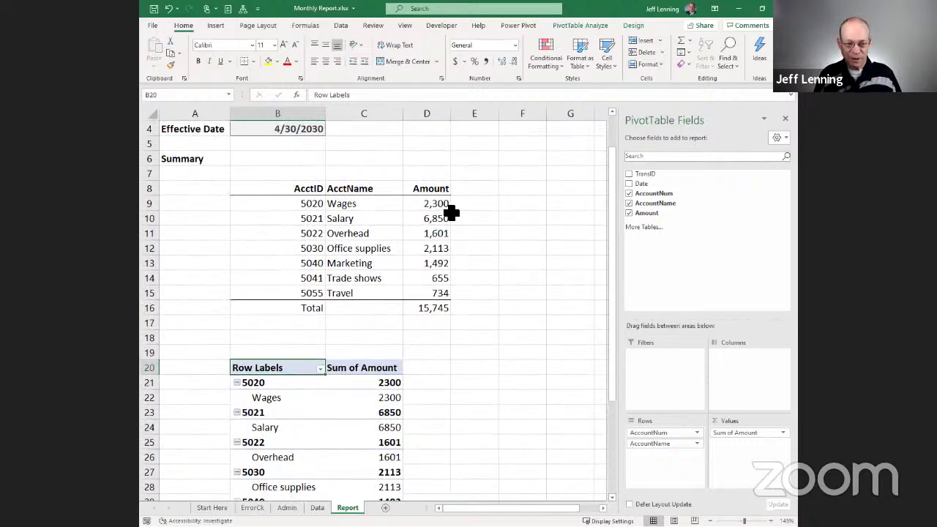
scroll(510, 286, down, 1)
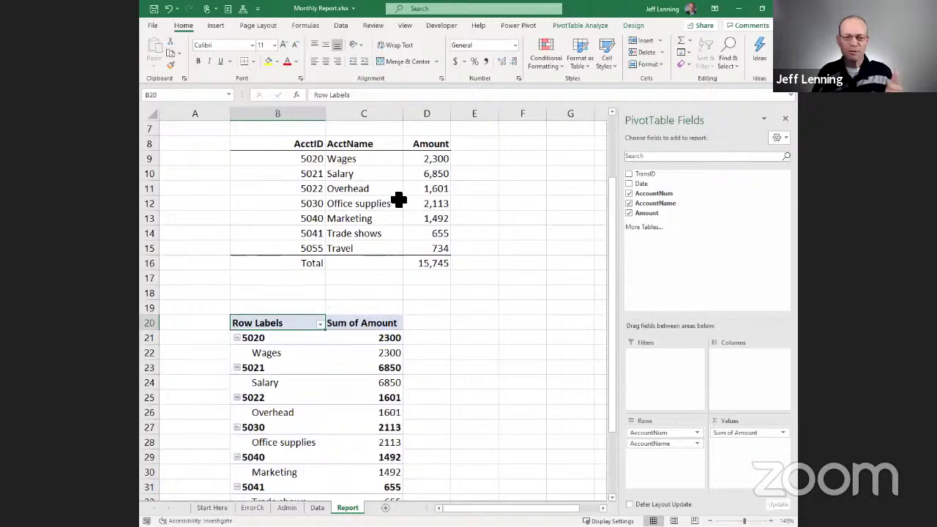
Change the PivotTable's report layout to tabular form
click(579, 26)
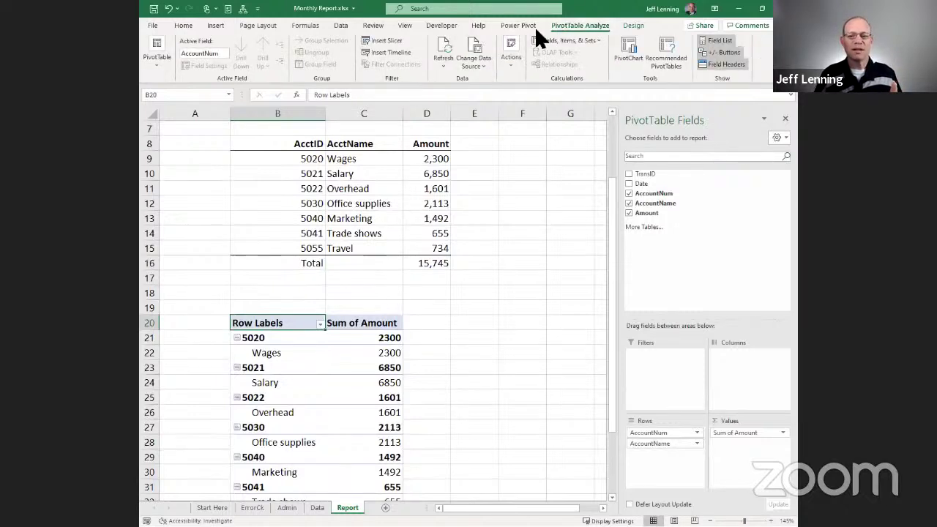
click(633, 26)
click(216, 59)
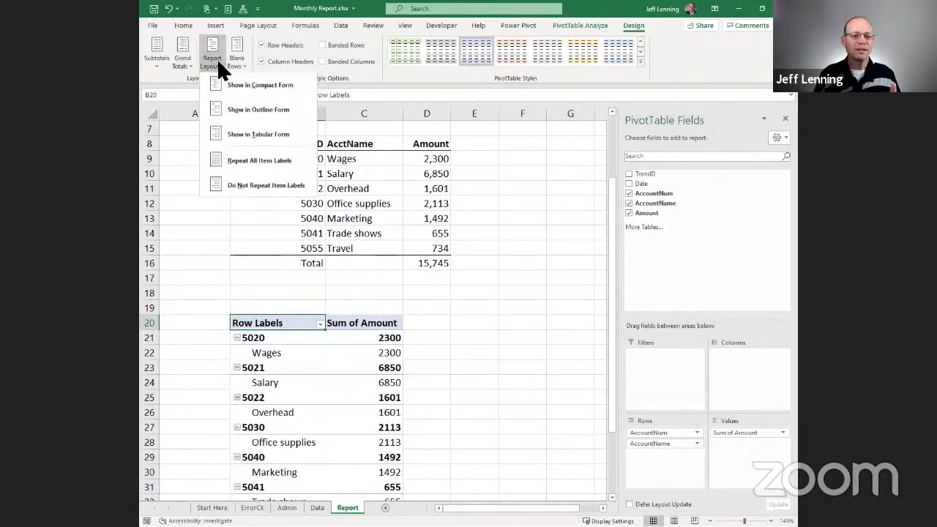
click(281, 134)
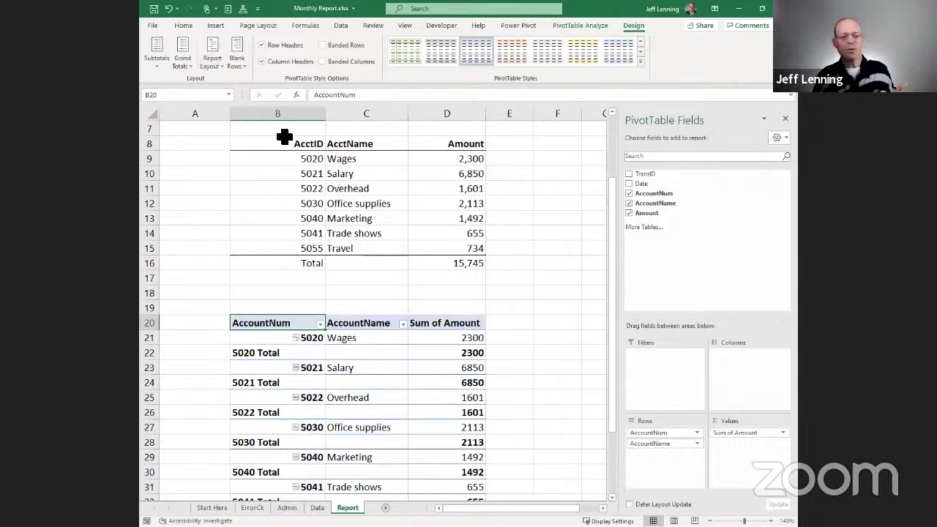
Set the PivotTable to show no subtotals and turn off its Row Headers style option
click(161, 60)
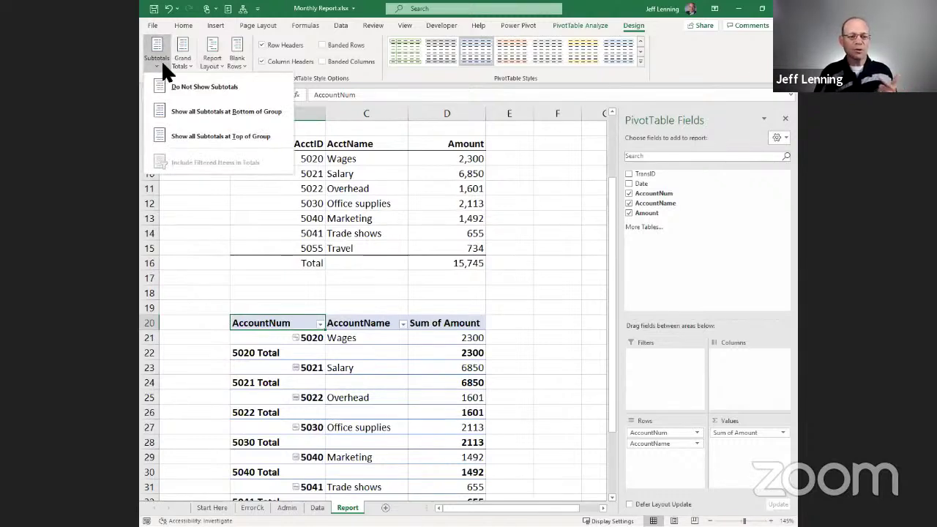
click(249, 86)
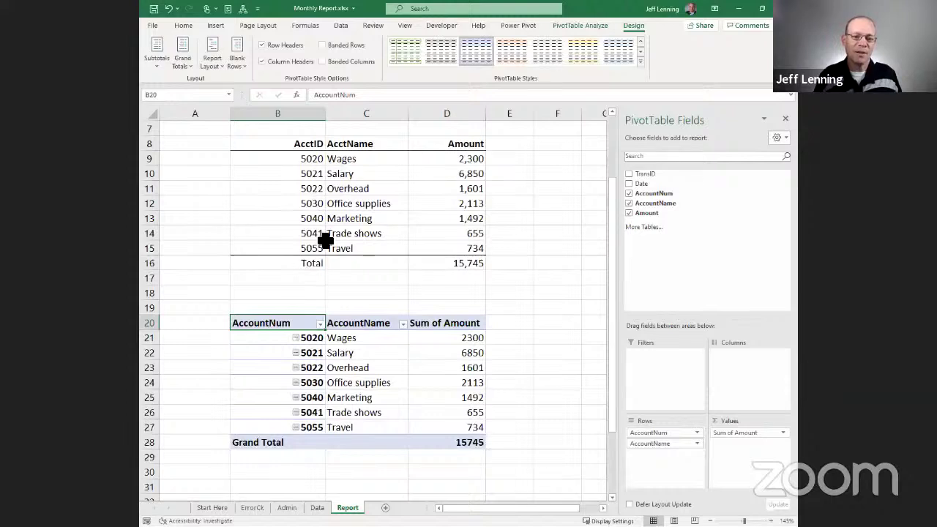
click(276, 44)
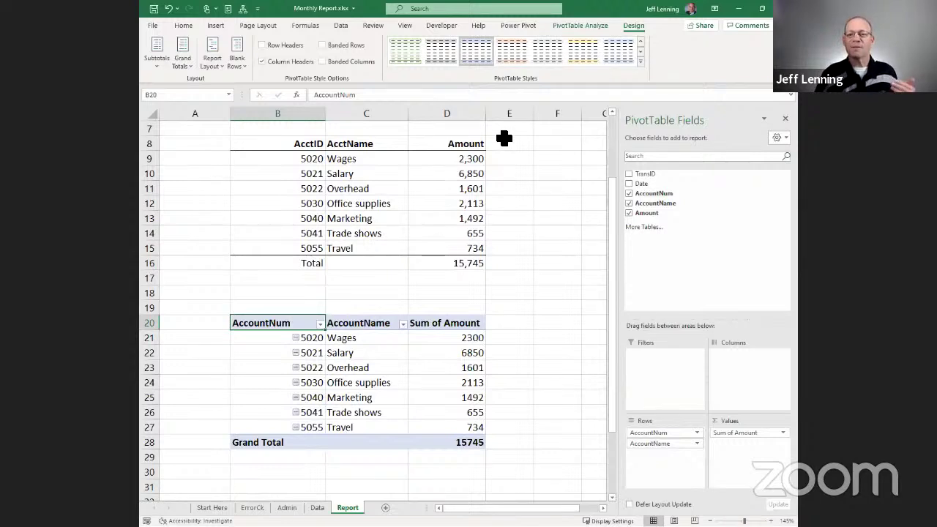
click(576, 24)
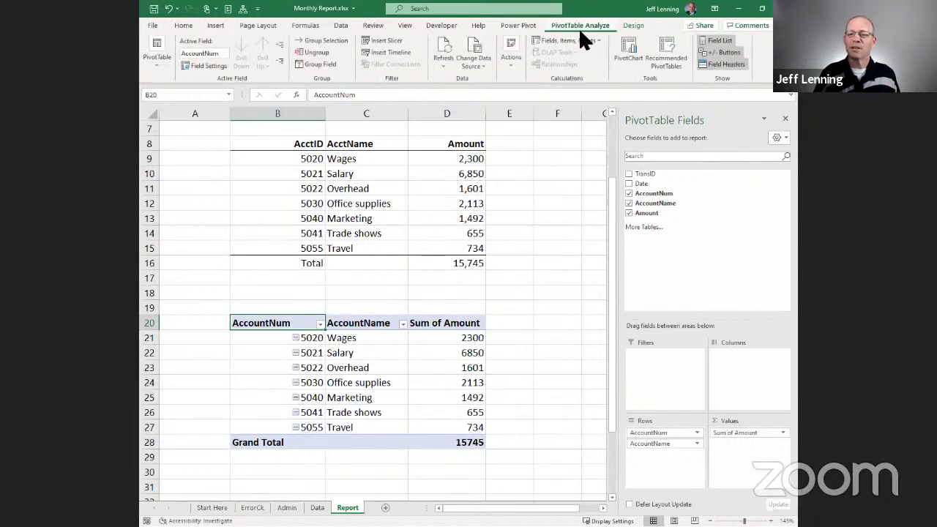
Hide the PivotTable's +/- buttons and format its Amount values as Number with 0 decimal places and the 1000 separator
click(725, 52)
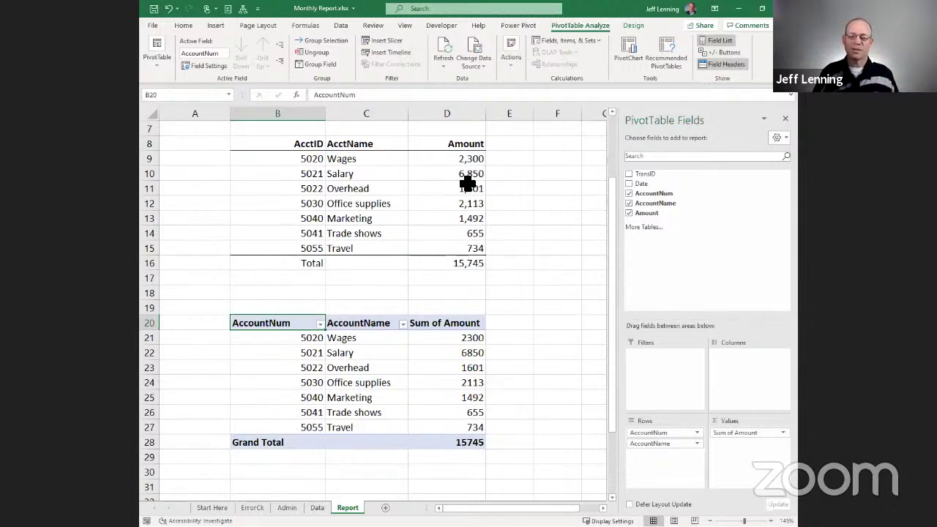
right_click(467, 338)
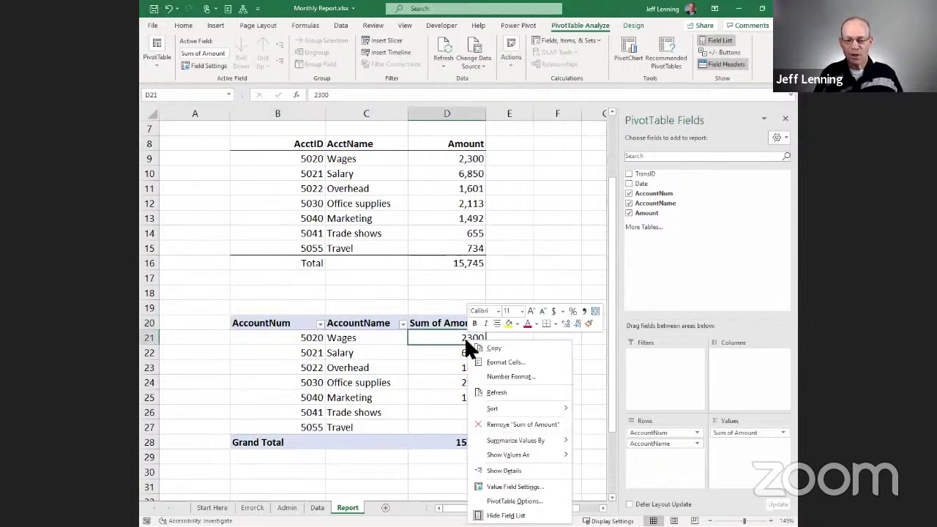
click(527, 375)
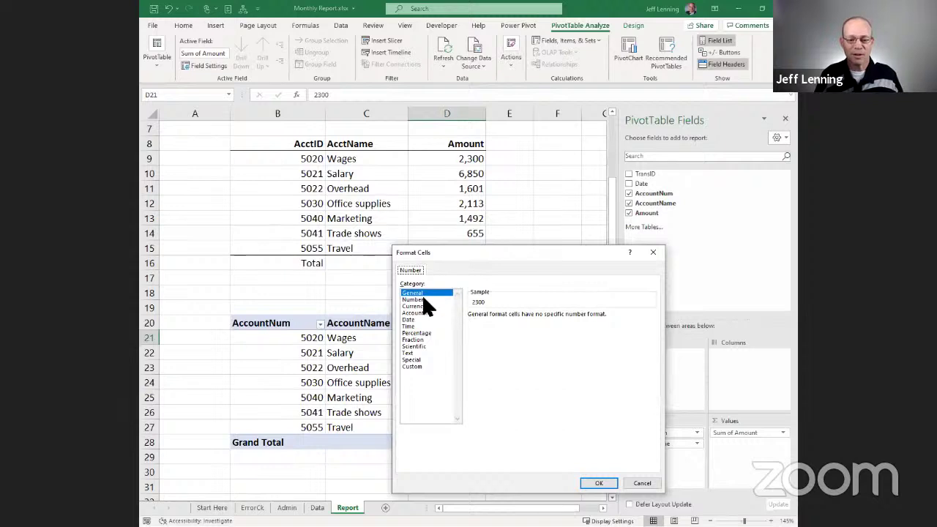
click(444, 300)
click(537, 318)
click(537, 317)
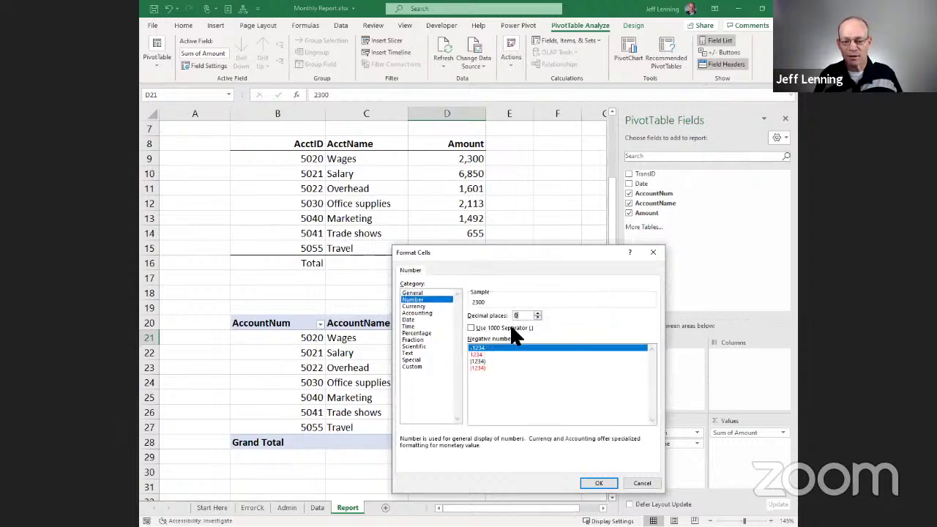
click(502, 327)
click(599, 484)
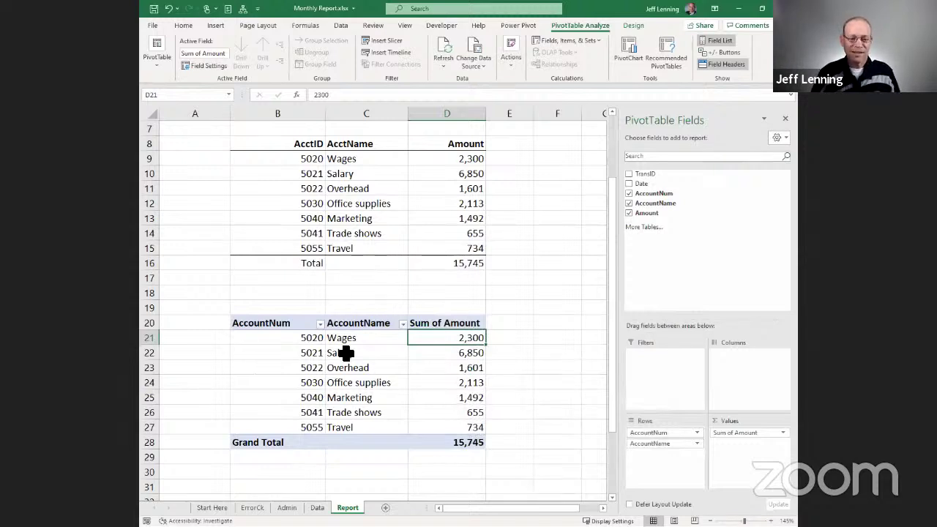
Delete worksheet rows 7 through 18 containing the formula-based summary above the PivotTable on the Report sheet
scroll(371, 362, up, 1)
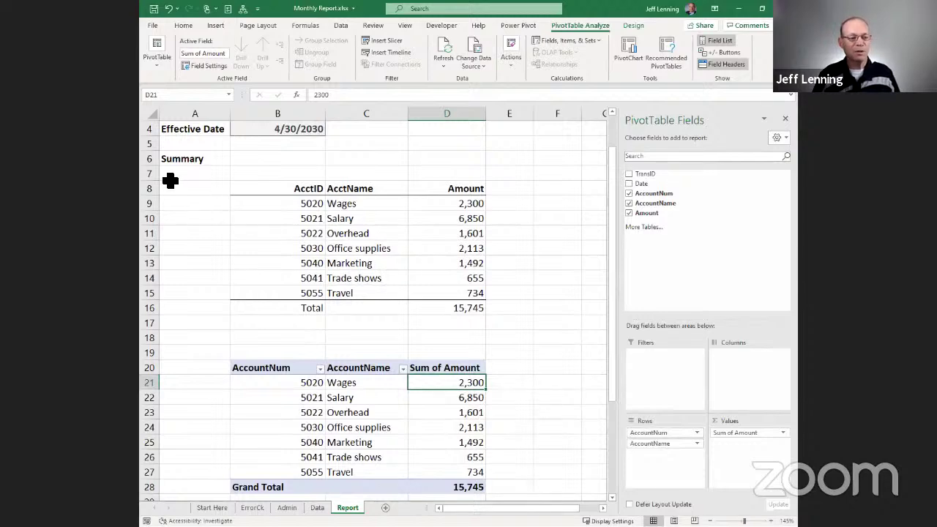
drag(150, 176, 167, 335)
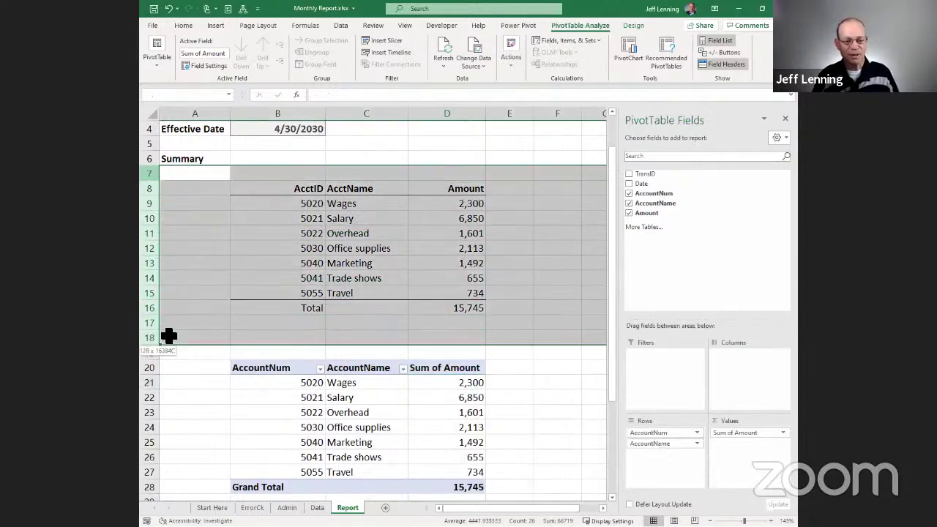
key(ctrl+minus)
click(344, 206)
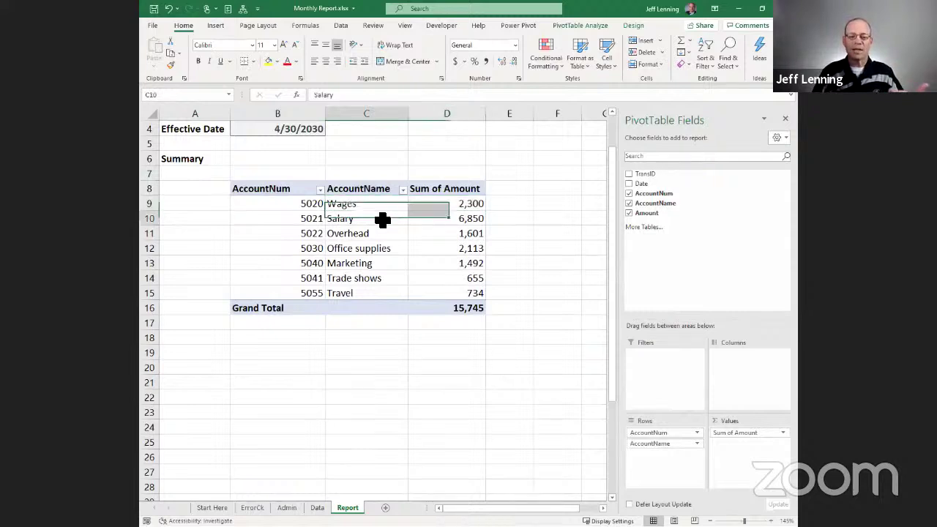
click(383, 219)
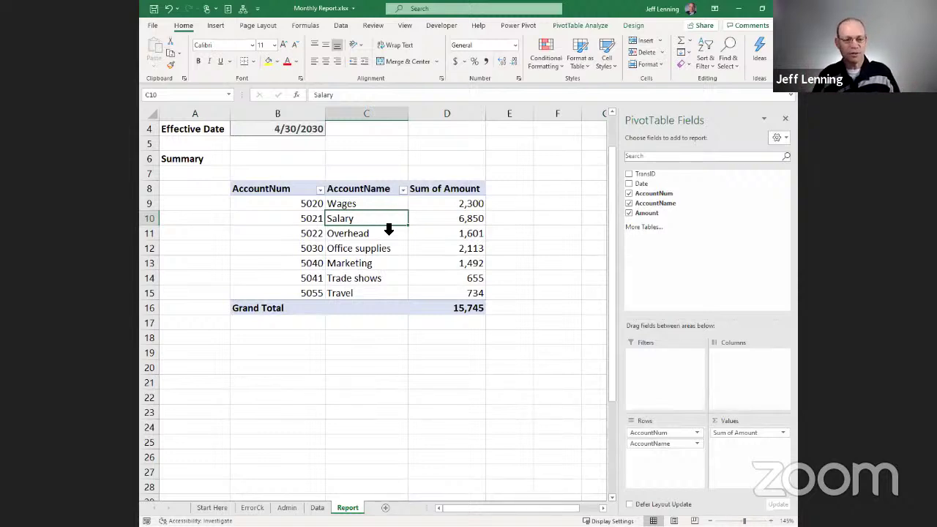
Add a row to the Data sheet's table with TransID 4805, date 4/30/2030, AccountNum 5060, AccountName Internet and Amount 1000
click(317, 507)
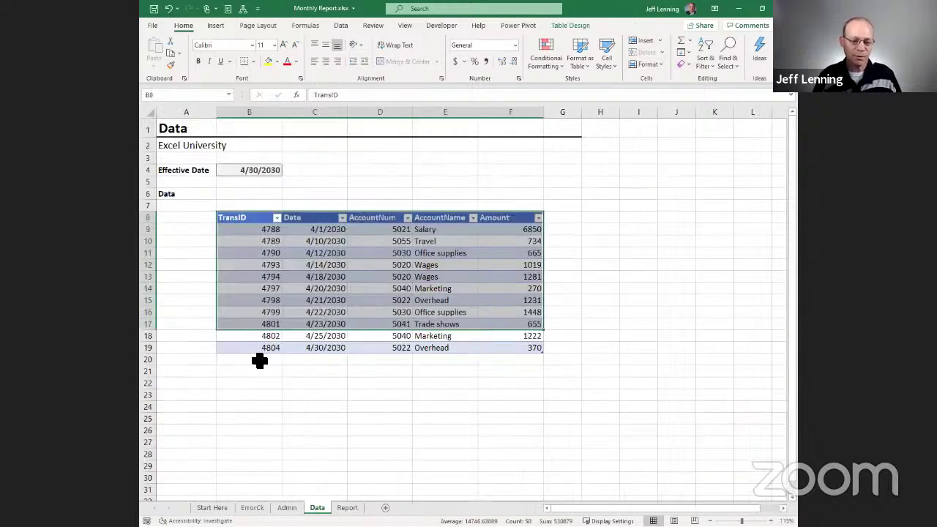
click(259, 360)
text(4805)
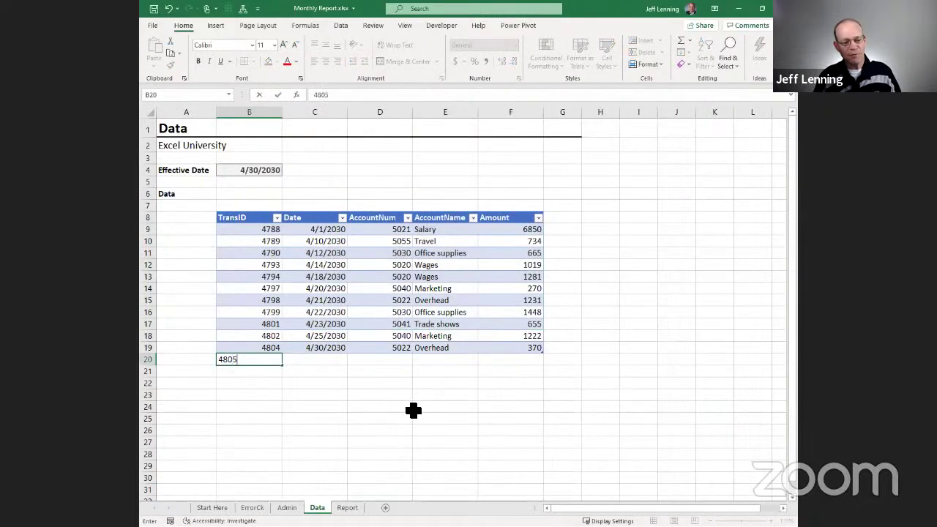
key(Tab)
text(4/30/2030)
key(Tab)
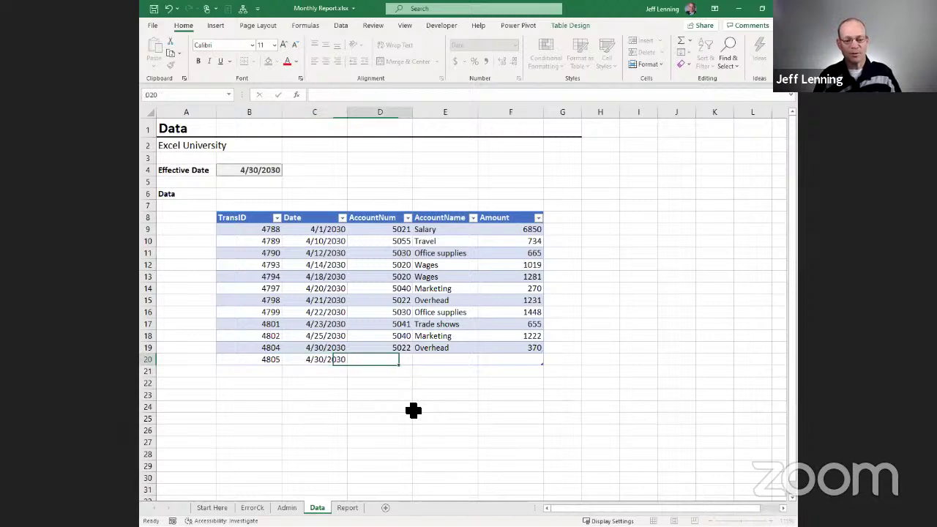
text(5060)
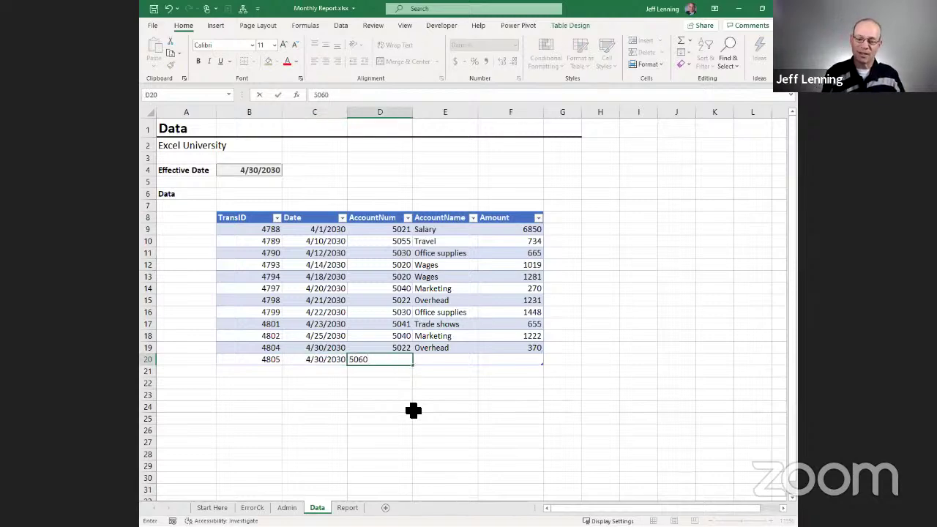
key(Tab)
text(Internet)
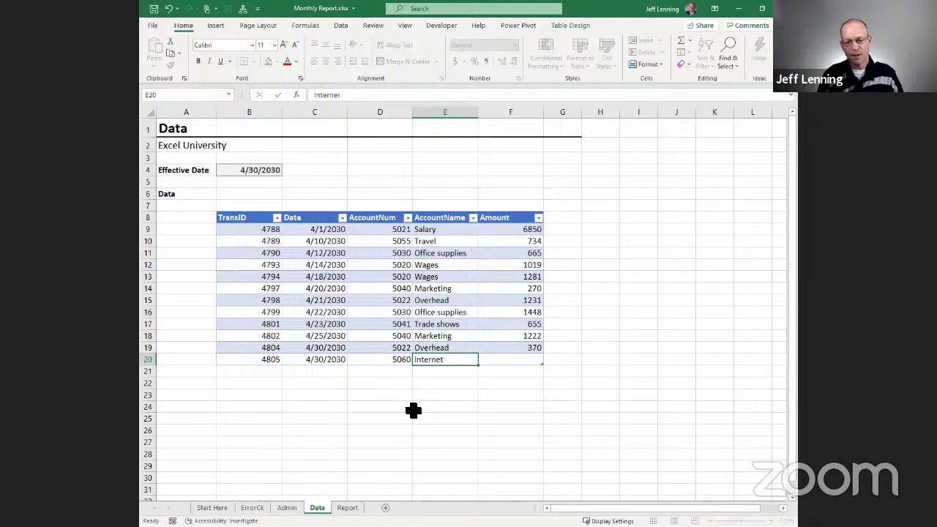
key(Tab)
text(1000)
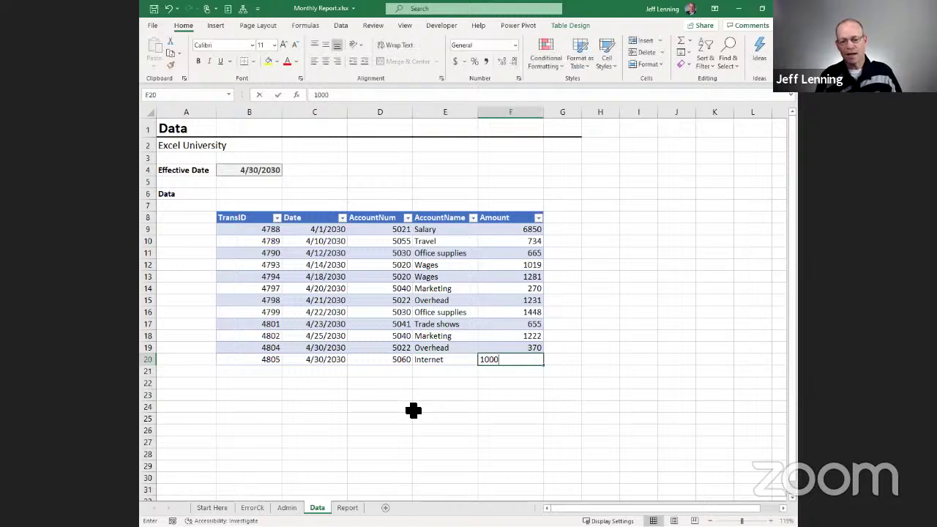
key(Return)
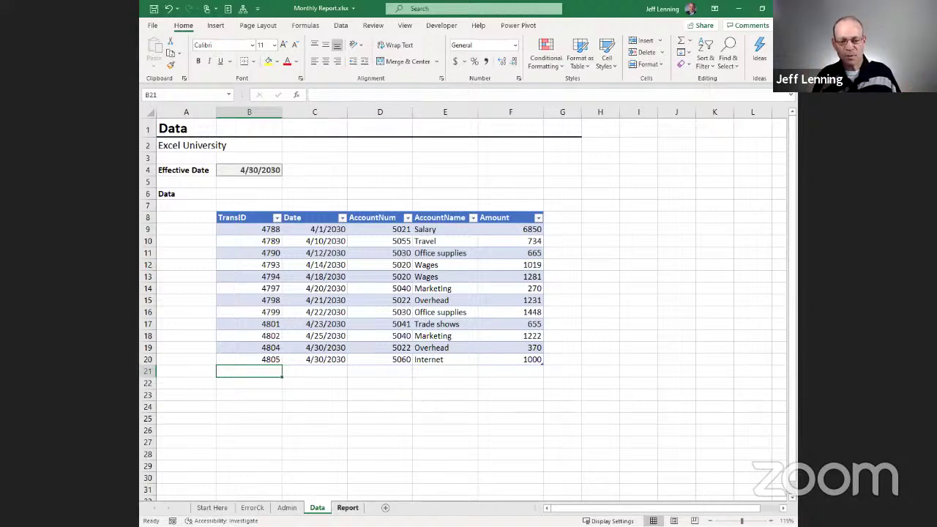
Refresh the Report sheet's PivotTable to include the new Internet transaction and check it against the Data sheet
click(347, 508)
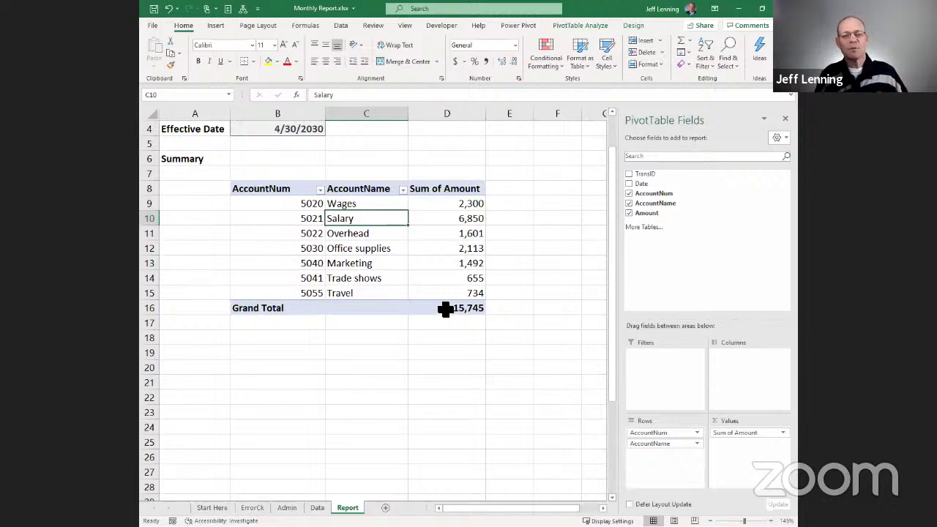
right_click(365, 205)
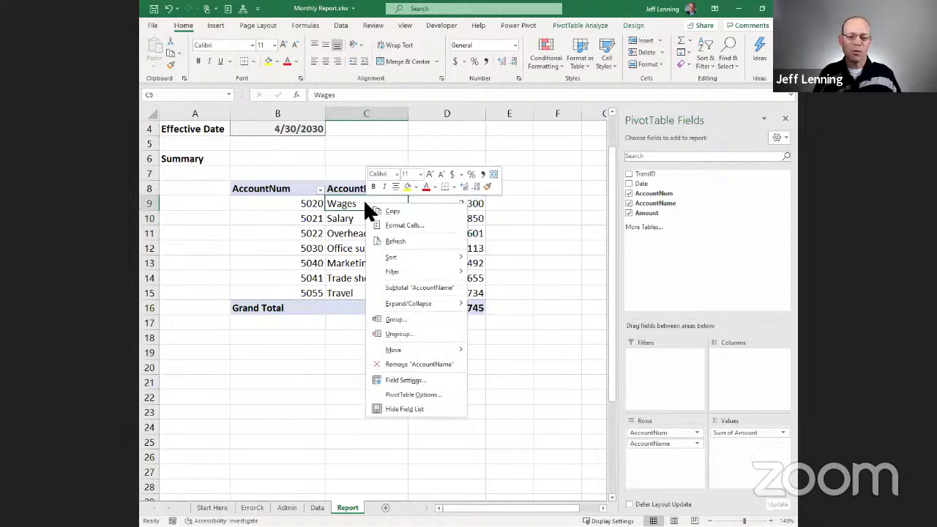
click(398, 241)
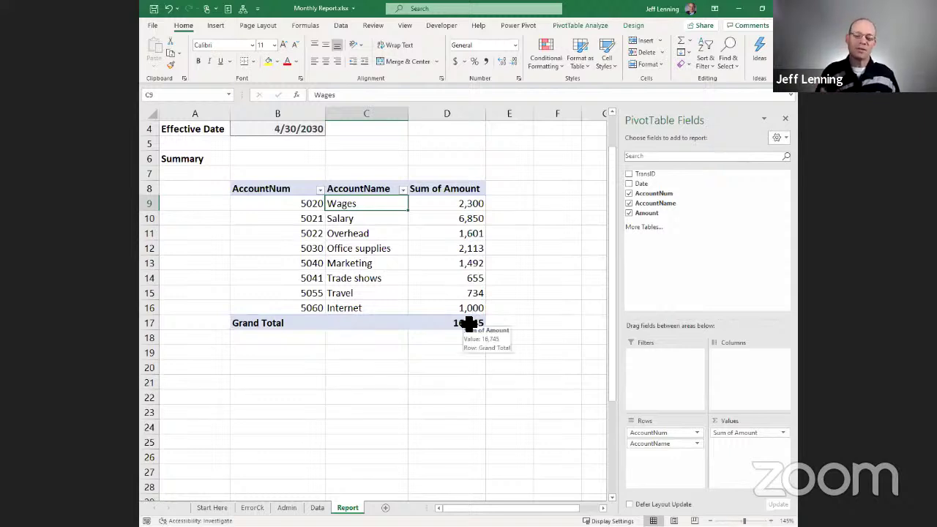
click(317, 507)
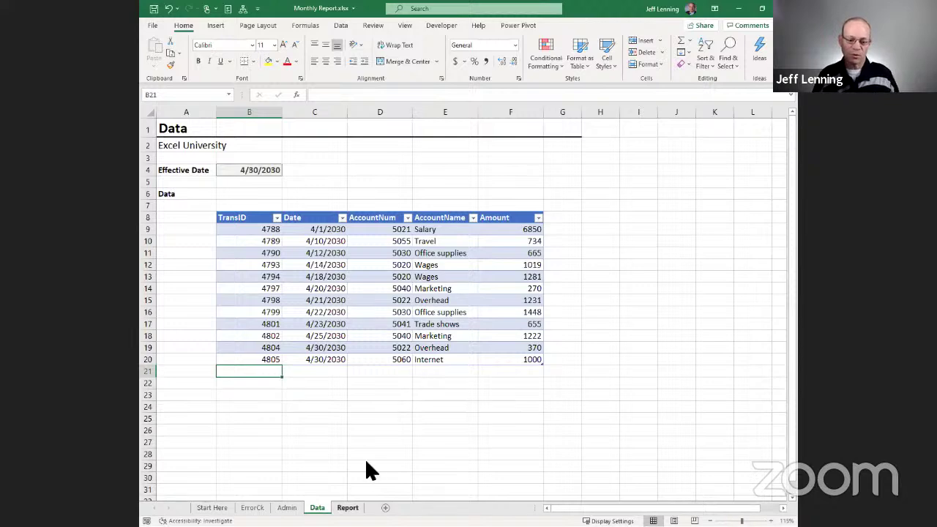
click(348, 508)
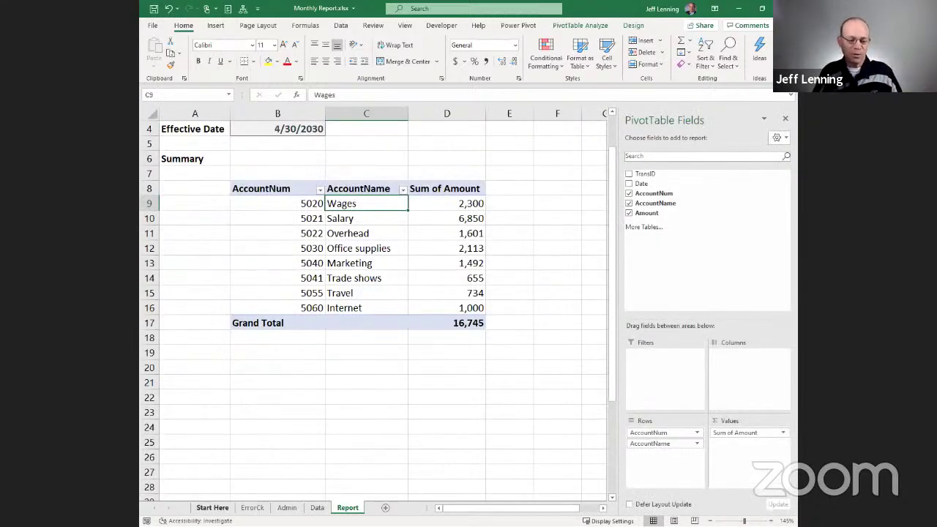
Move the New Accounts item from the Start Here instructions to row 12 of the Admin sheet's changelog
click(209, 507)
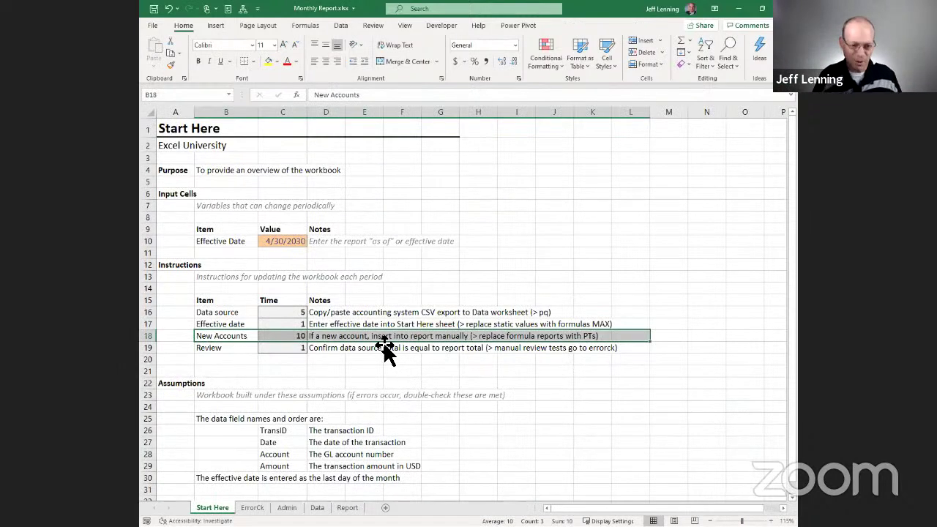
key(ctrl+c)
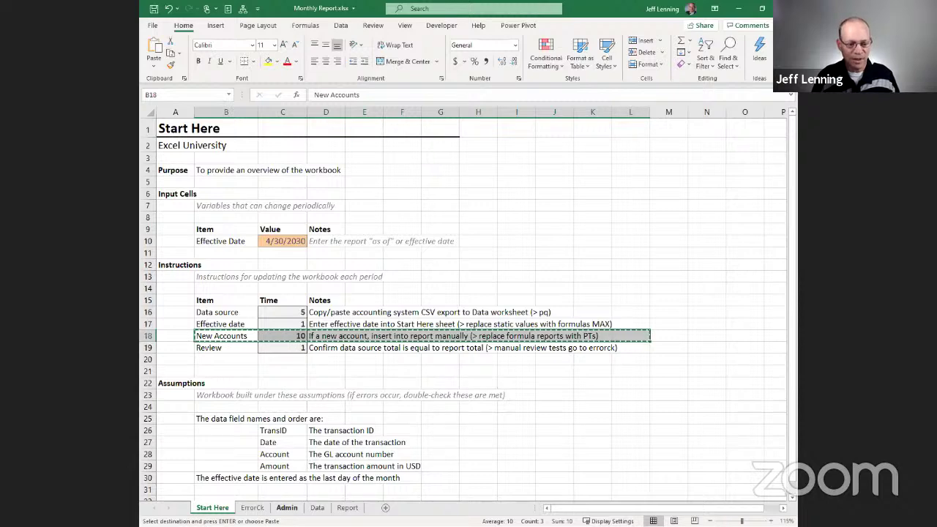
click(286, 507)
click(209, 243)
key(Return)
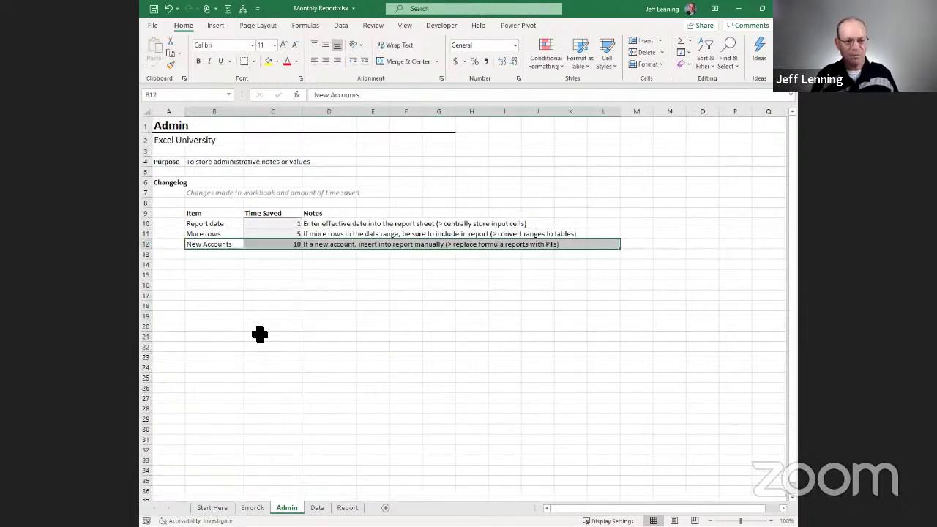
click(259, 333)
Delete the emptied row 18 from the instructions list on the Start Here sheet
click(211, 507)
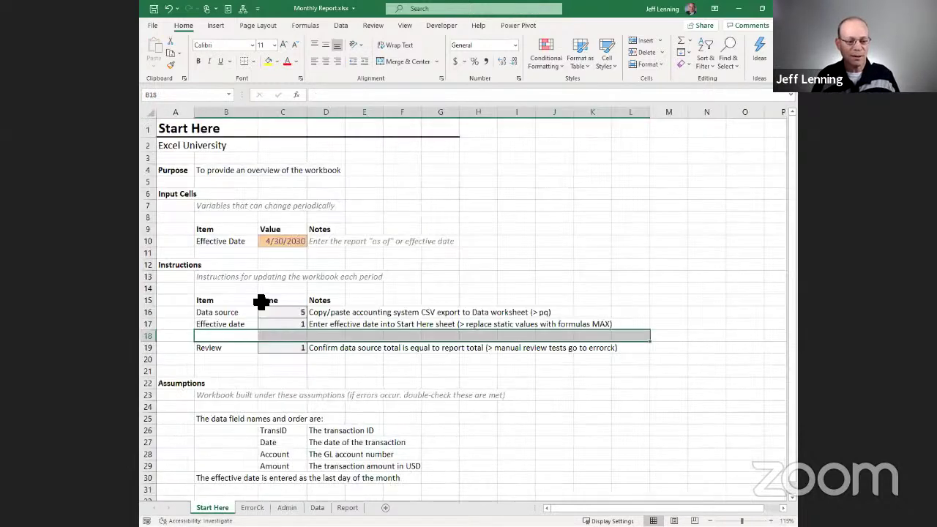
click(152, 341)
key(ctrl+minus)
click(393, 359)
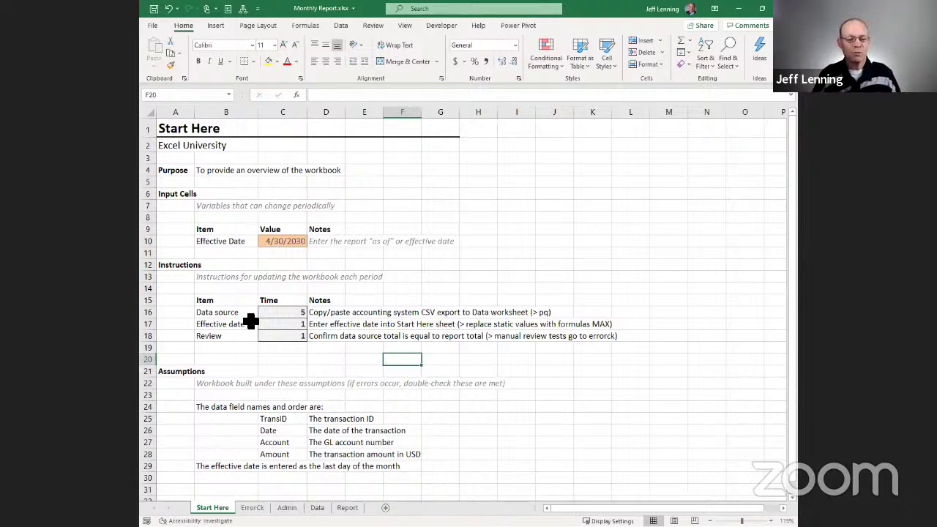
Review the remaining Start Here instruction items, then switch to the slide presentation and show the Resources slide
drag(237, 314, 615, 335)
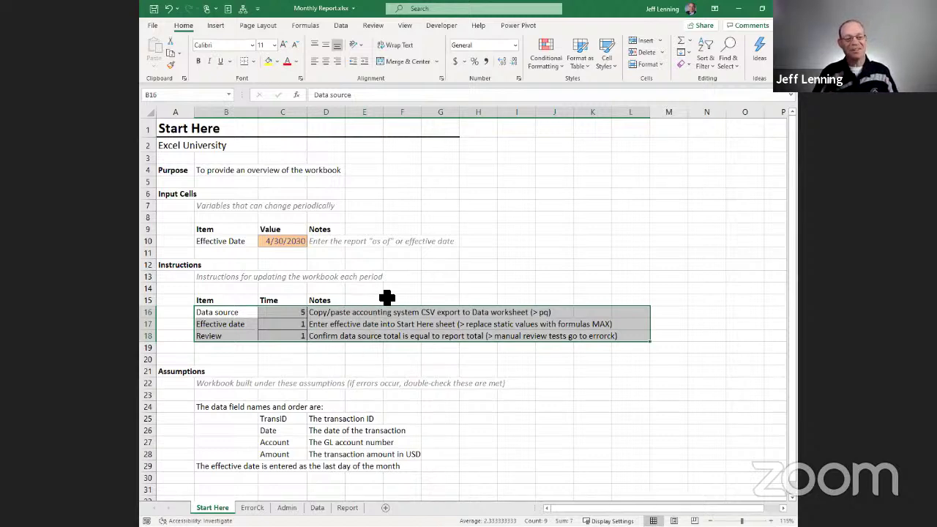
click(429, 297)
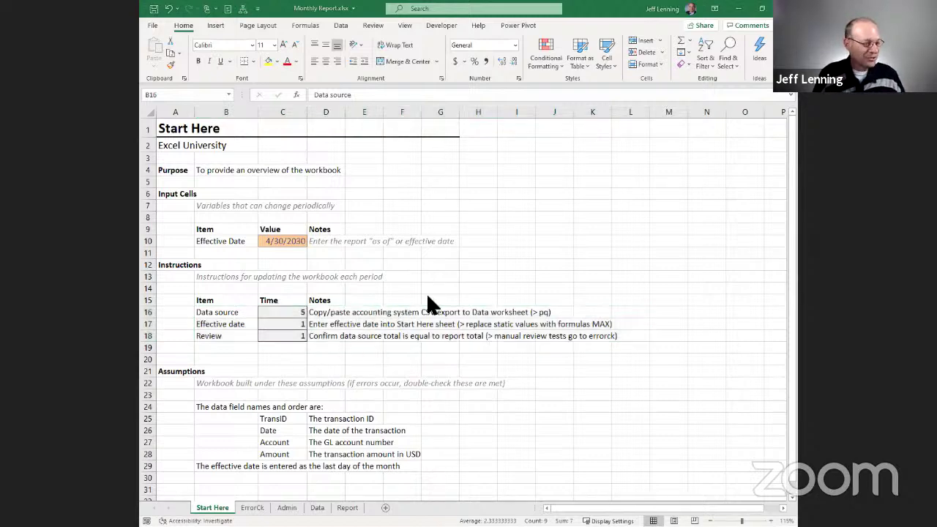
key(alt+Tab)
key(Right)
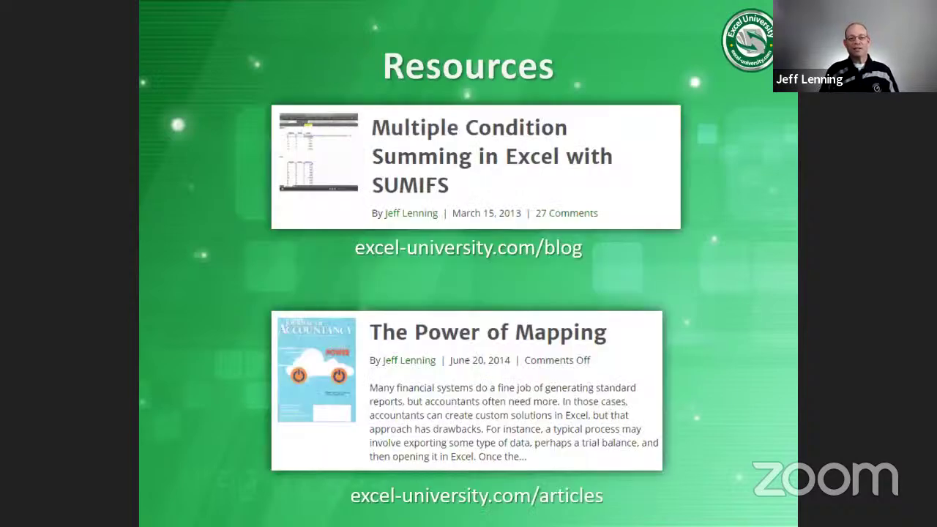
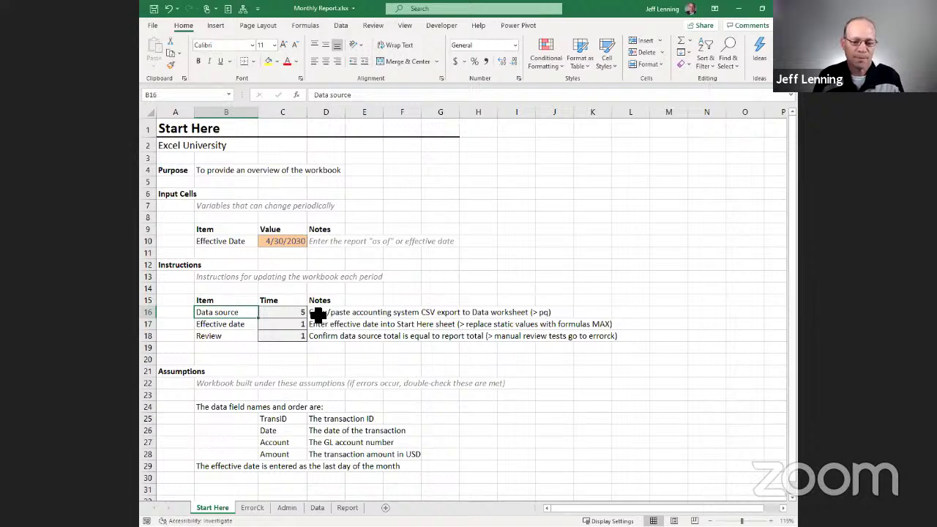
Examine the Data source instruction on the Start Here sheet and the transaction table it concerns on the Data sheet
click(314, 312)
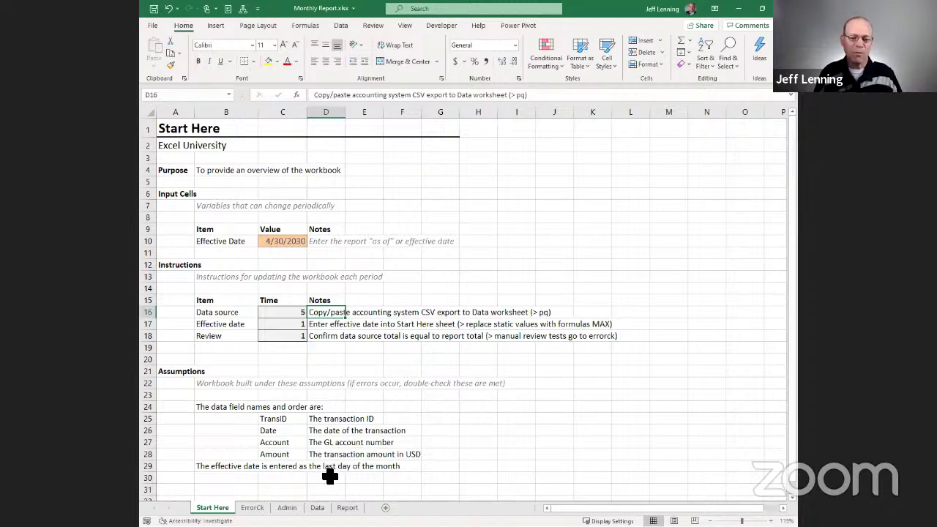
drag(232, 317, 479, 311)
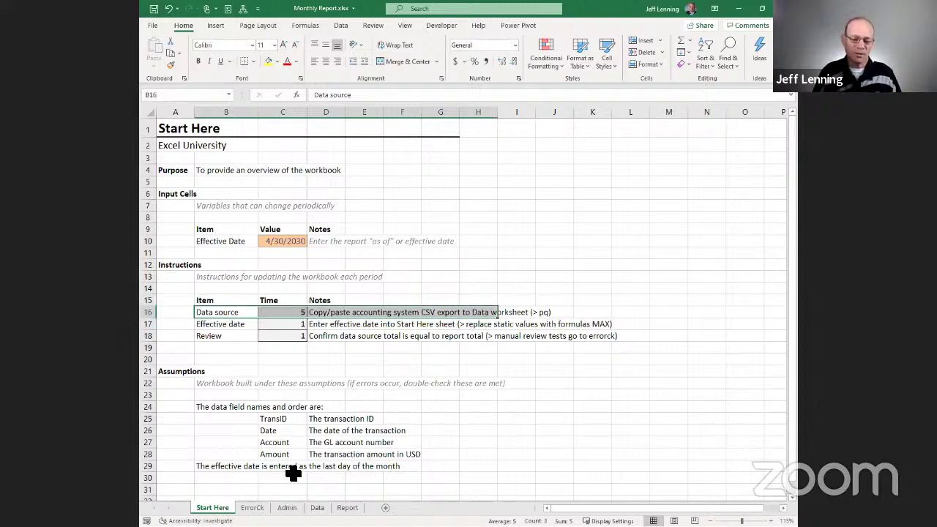
click(316, 508)
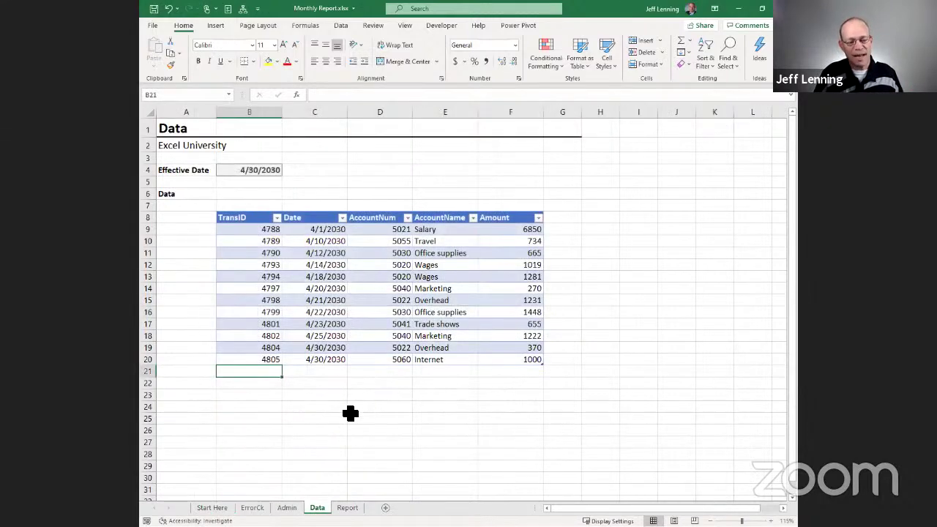
click(229, 407)
click(262, 232)
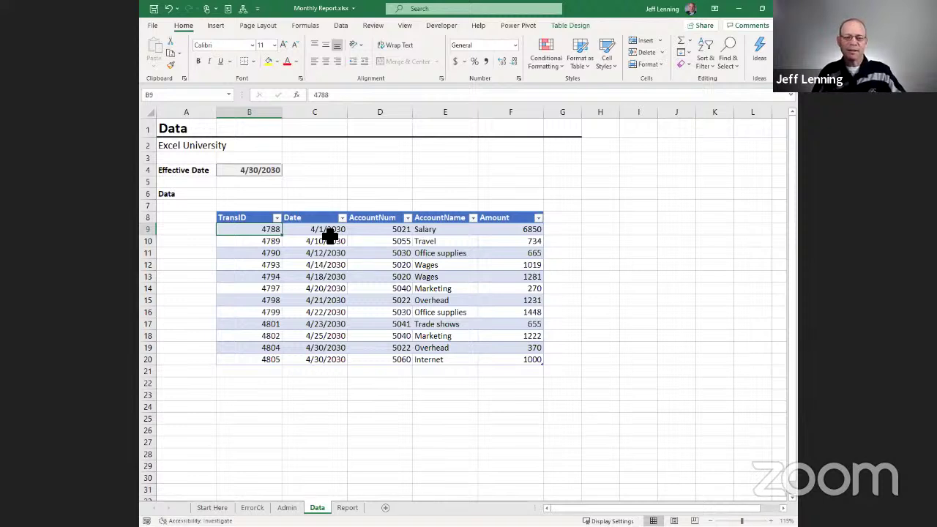
click(253, 410)
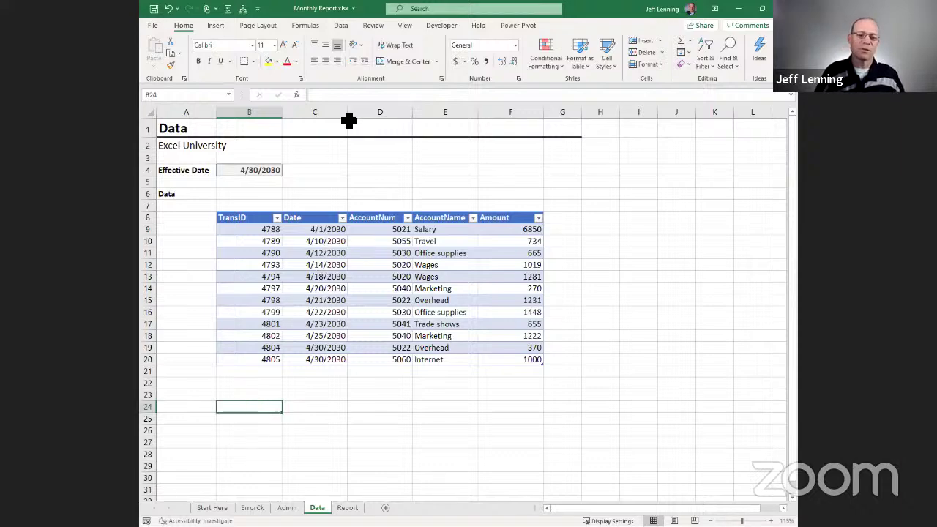
Review the available Get Data source types, including files, online services and other sources, for importing the transactions
click(341, 26)
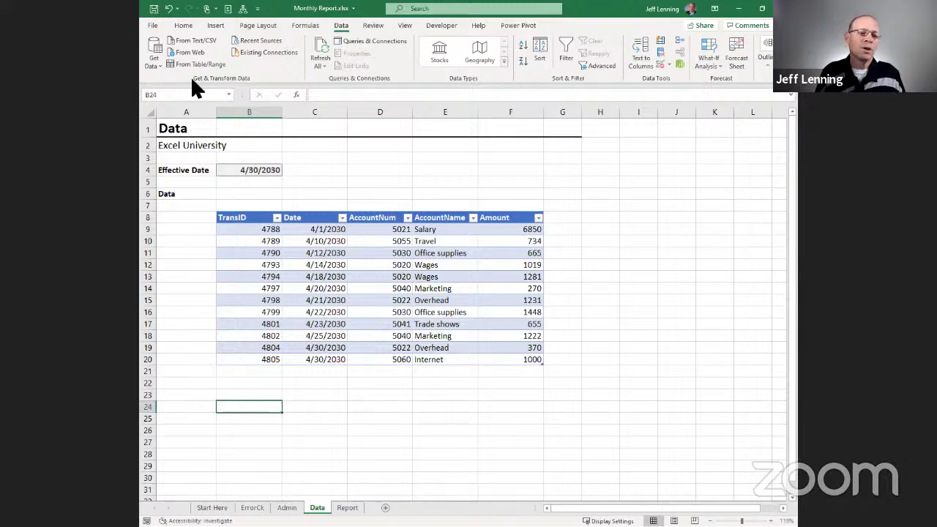
click(188, 41)
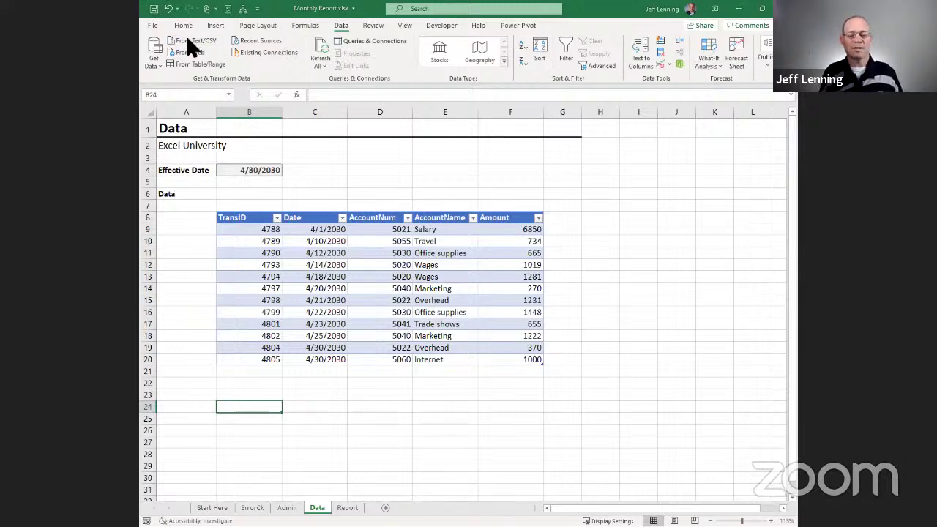
key(Escape)
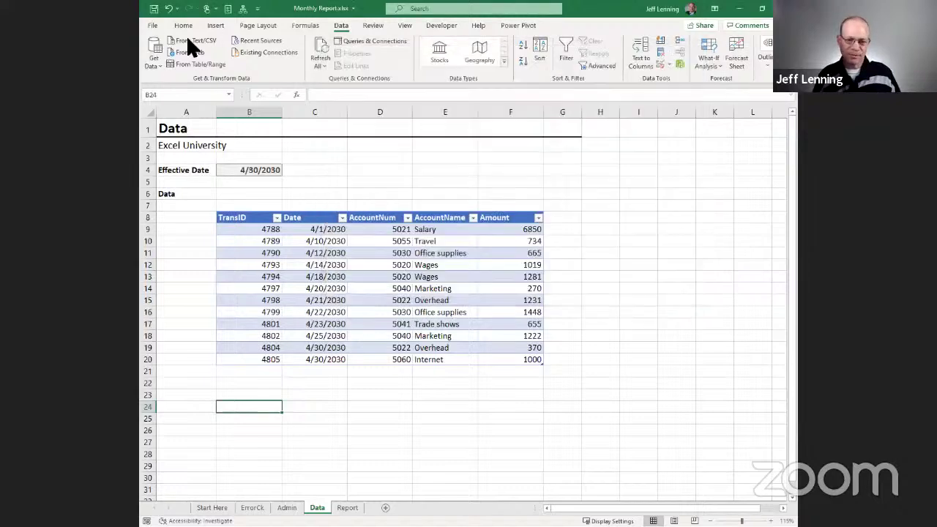
click(155, 62)
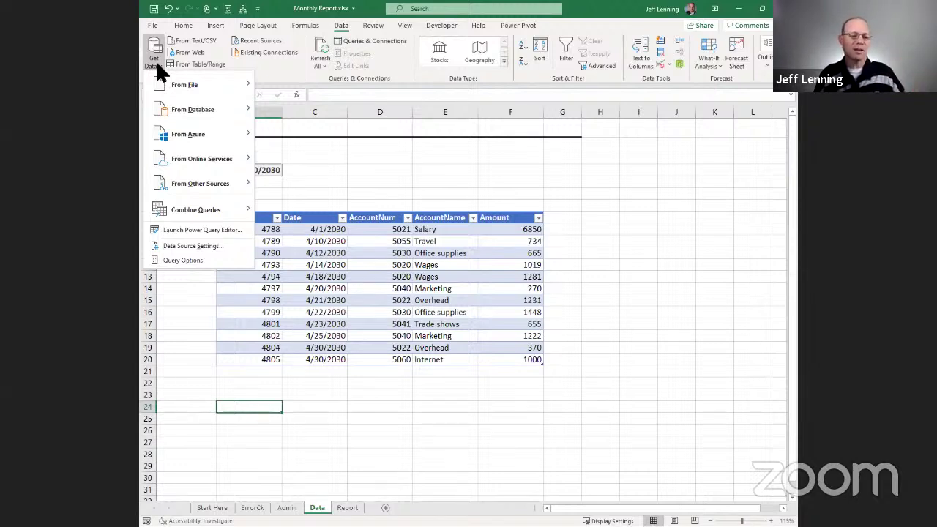
mouse_move(163, 82)
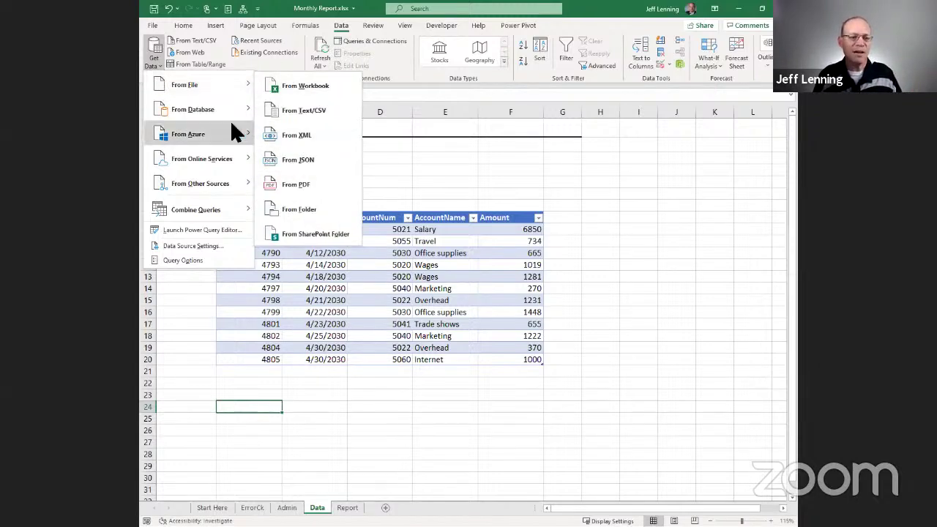
mouse_move(223, 107)
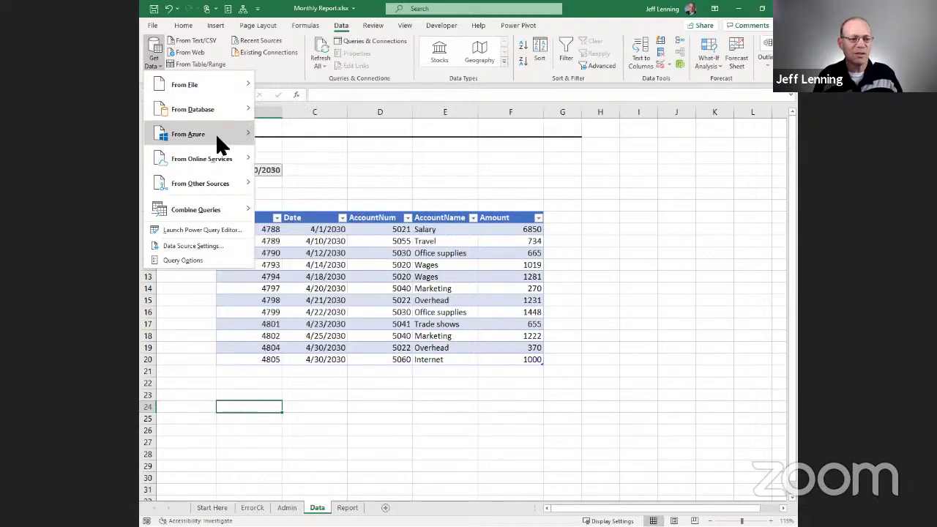
mouse_move(212, 157)
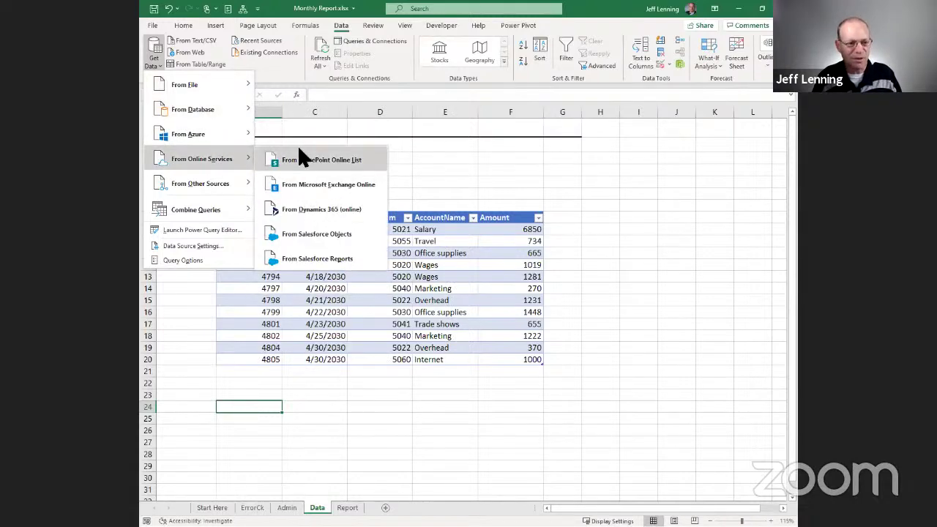
mouse_move(222, 183)
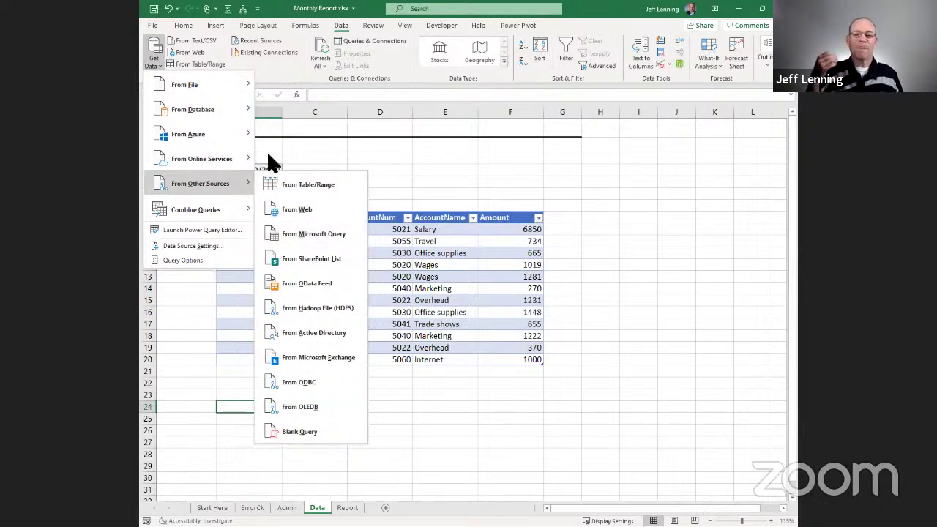
click(268, 155)
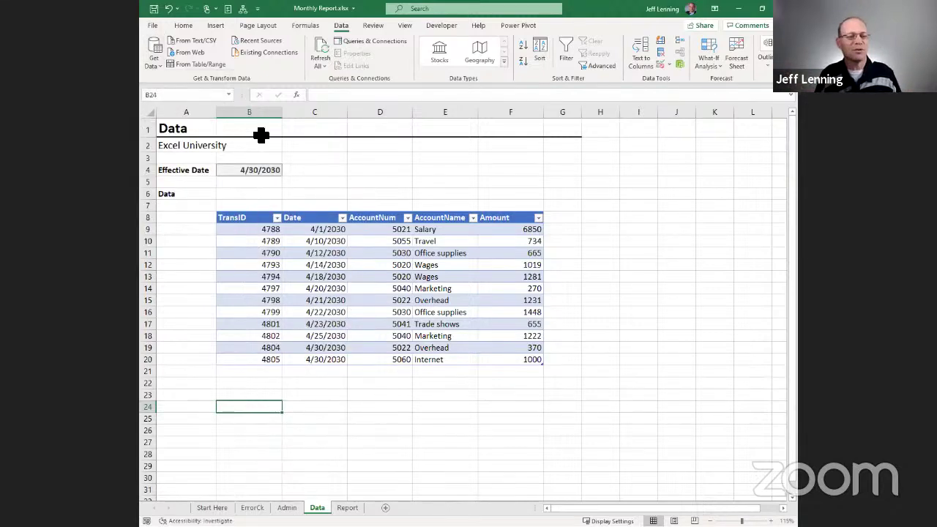
Import current.csv from the Files folder as a table into the existing Data worksheet at cell B24
click(190, 42)
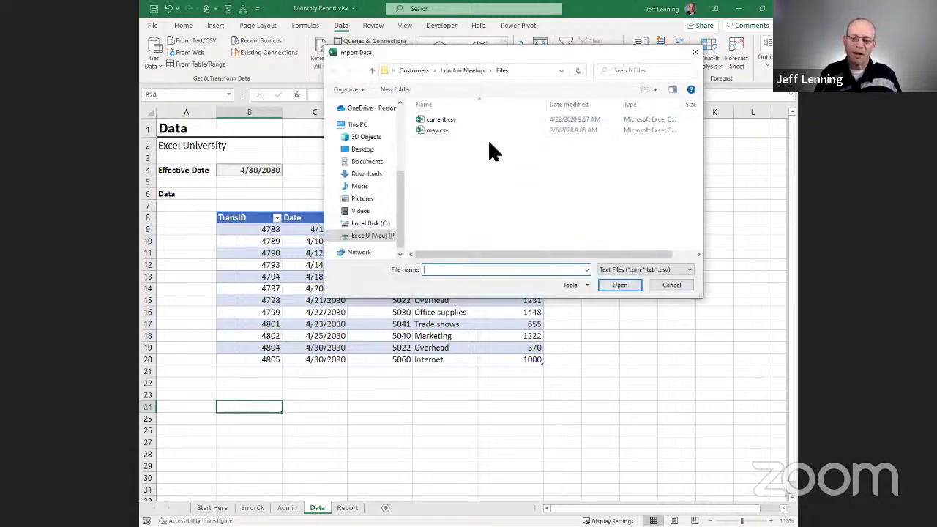
double_click(443, 118)
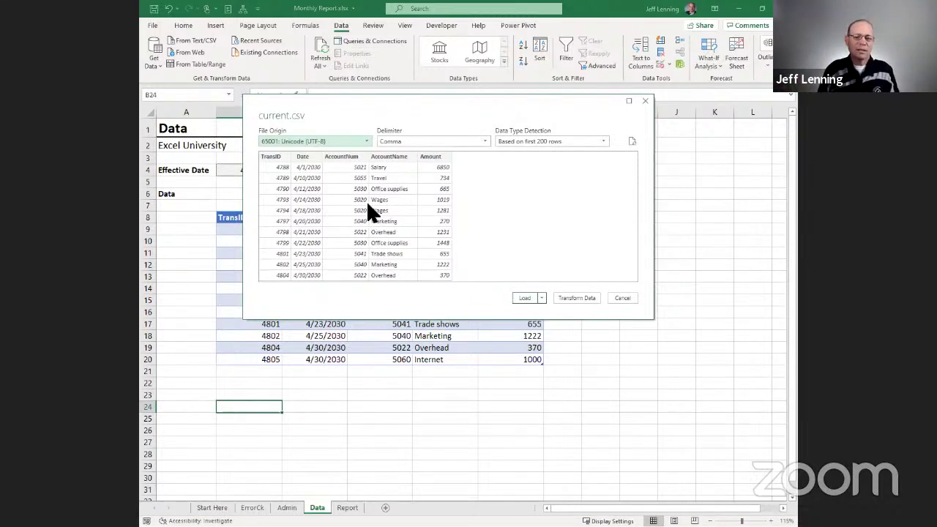
click(542, 298)
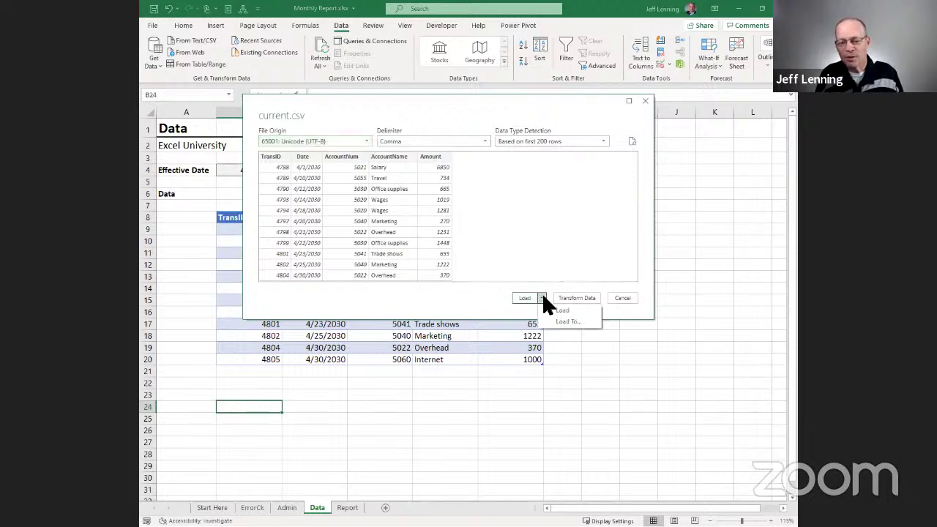
click(578, 321)
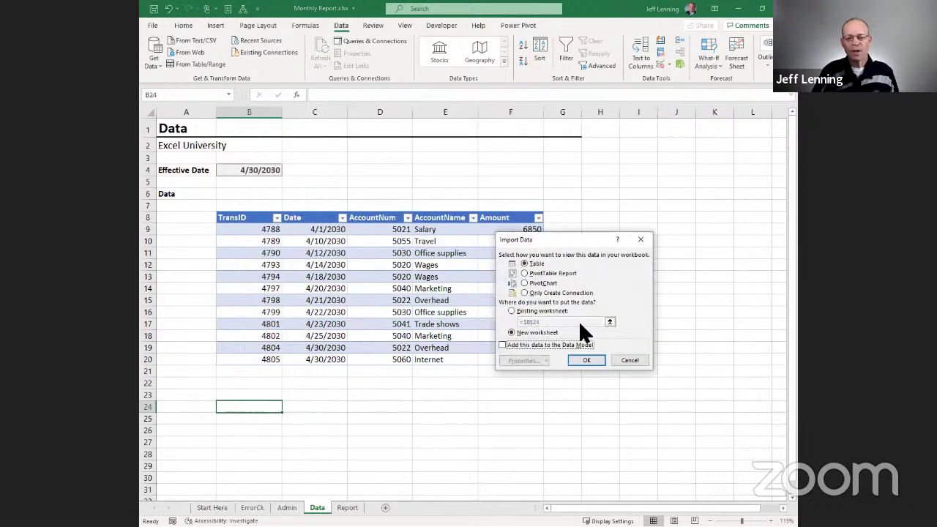
click(519, 310)
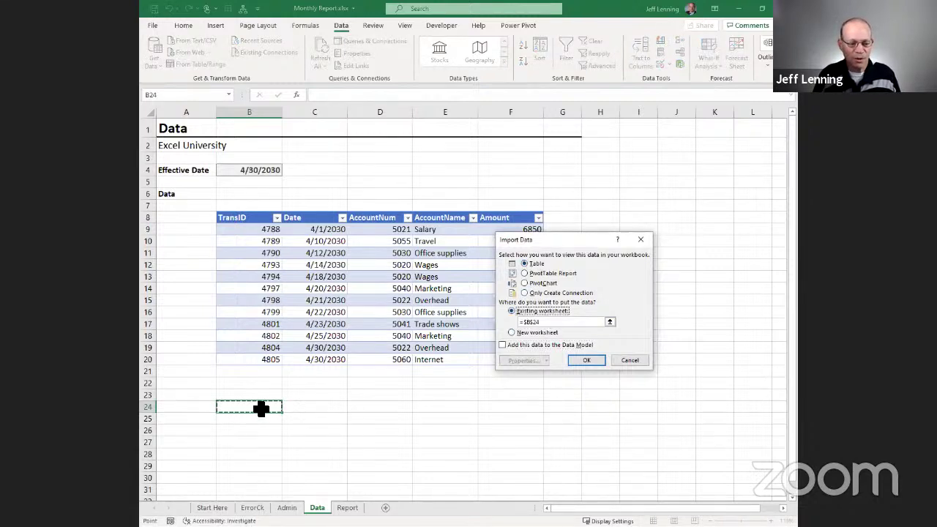
click(593, 358)
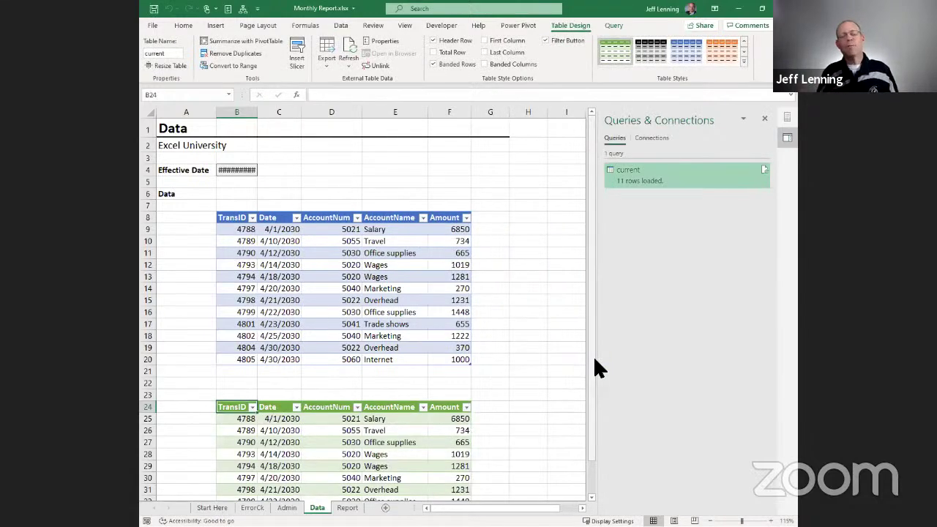
Refresh the imported transaction table on the Data sheet from its CSV source
scroll(560, 347, down, 3)
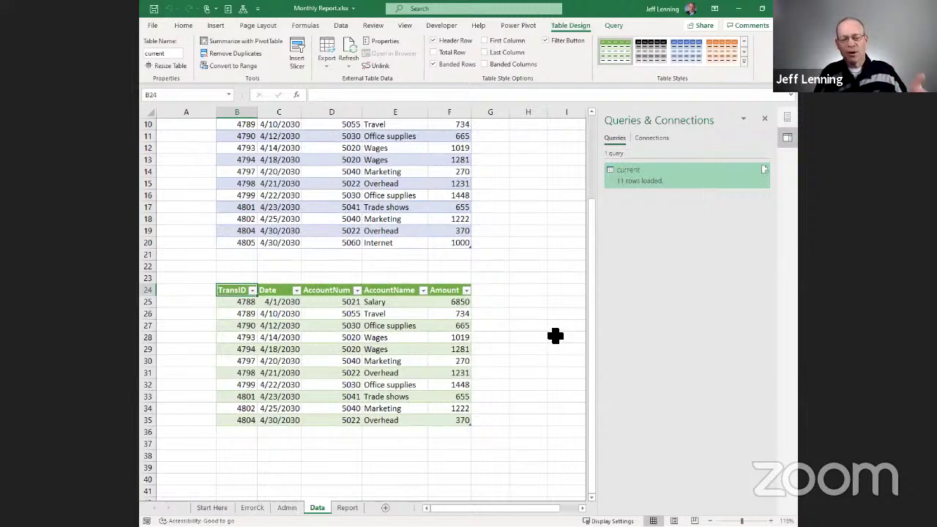
right_click(395, 301)
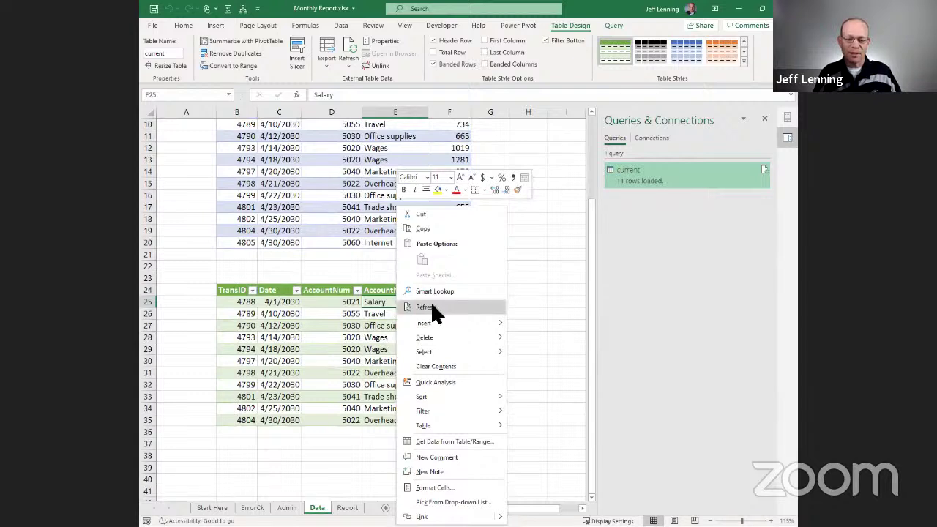
click(430, 307)
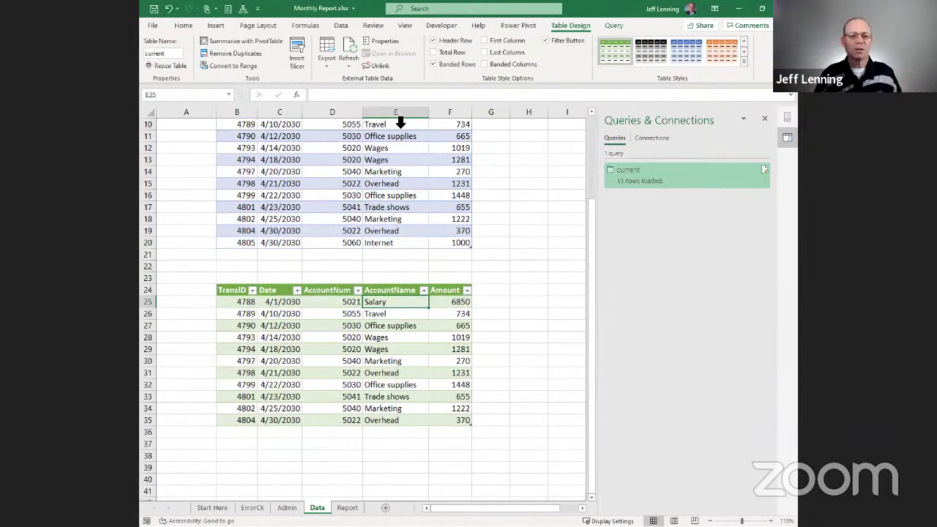
click(338, 22)
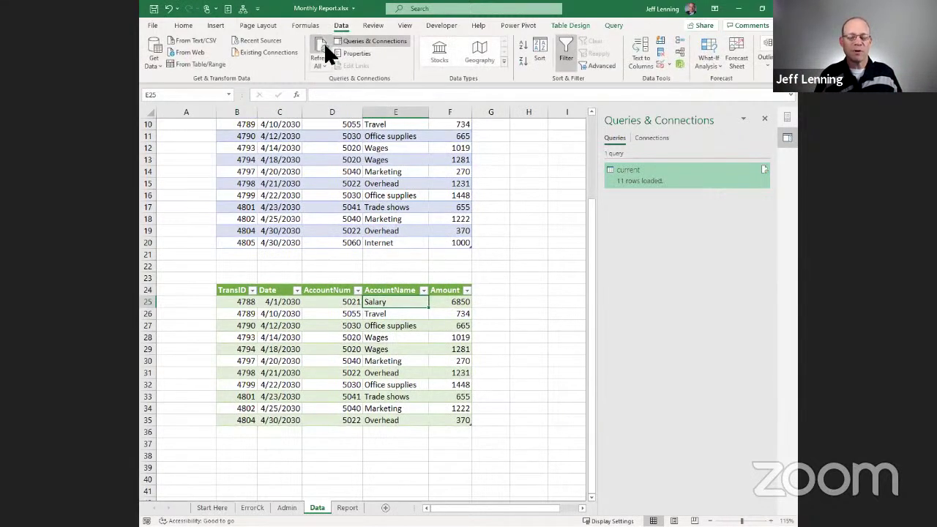
right_click(408, 302)
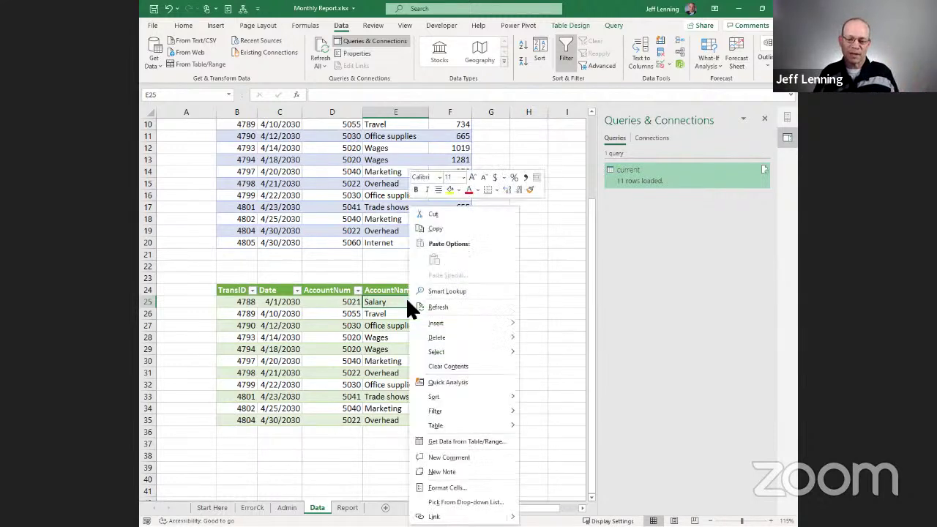
click(439, 307)
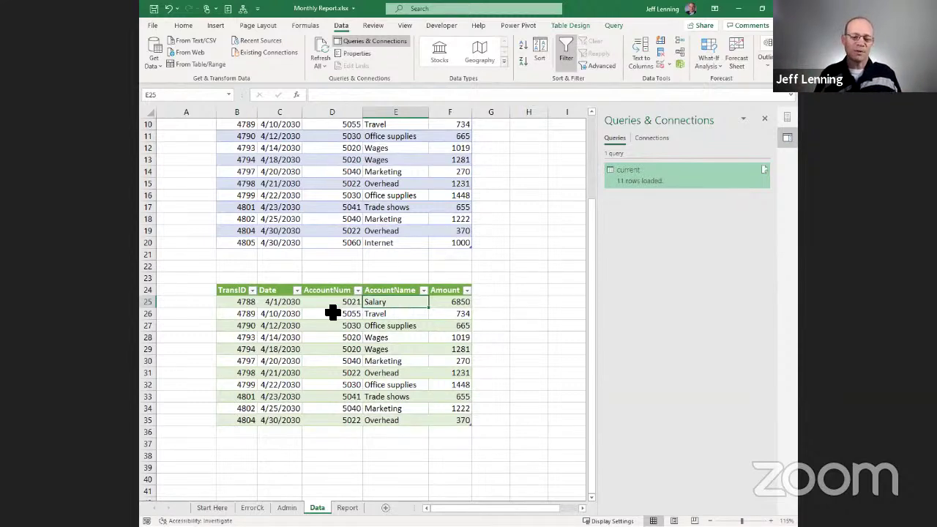
Change the data source of the Report sheet's PivotTable to the imported table named current
scroll(370, 304, up, 2)
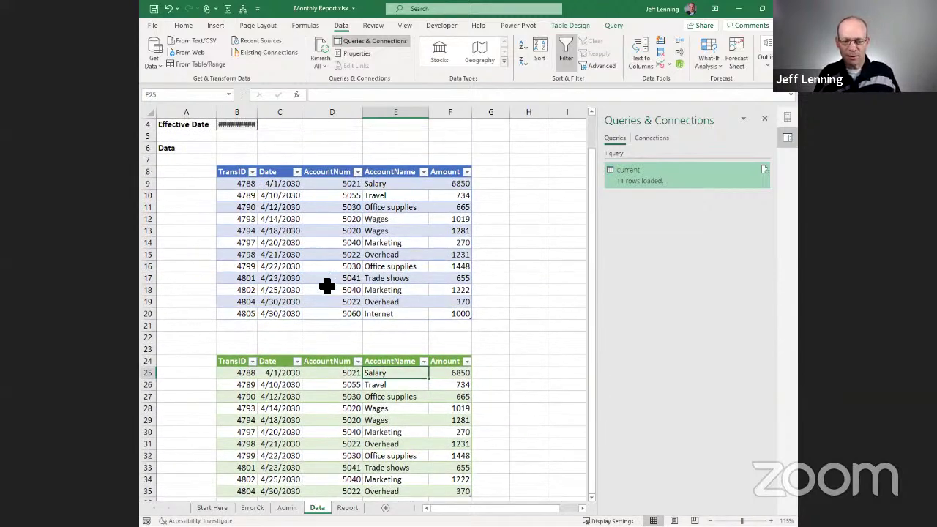
scroll(326, 286, down, 2)
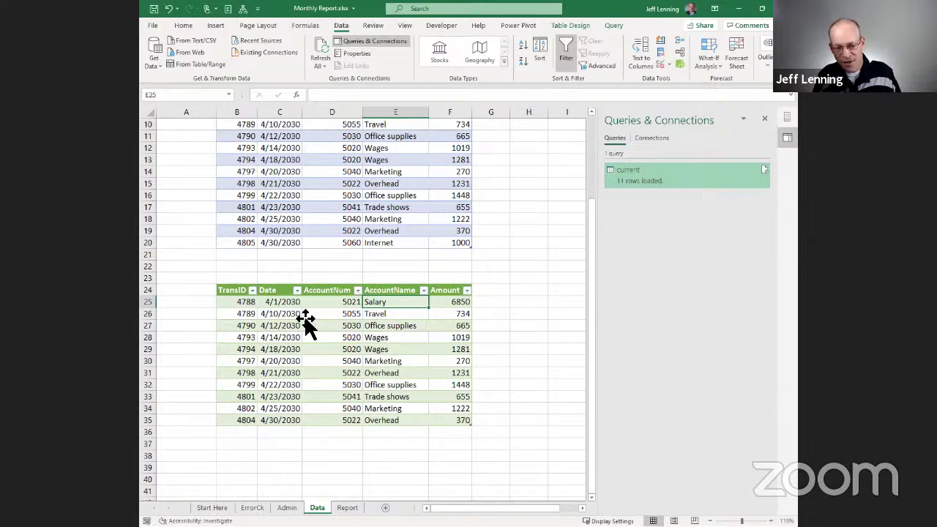
scroll(432, 307, up, 2)
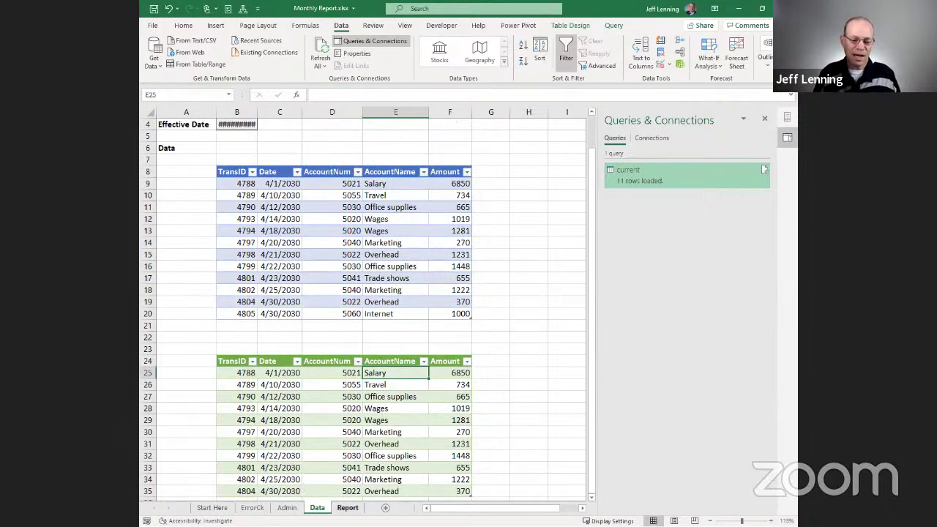
click(348, 507)
scroll(383, 239, up, 1)
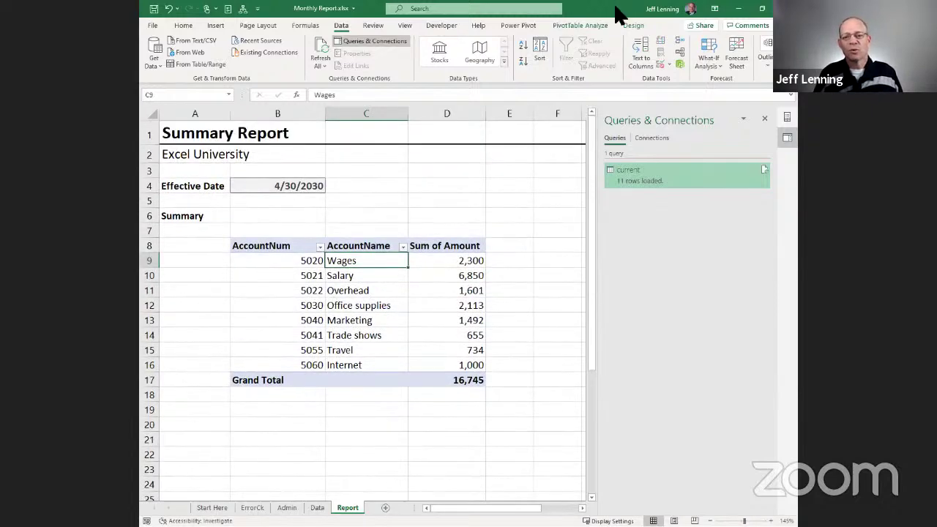
click(586, 25)
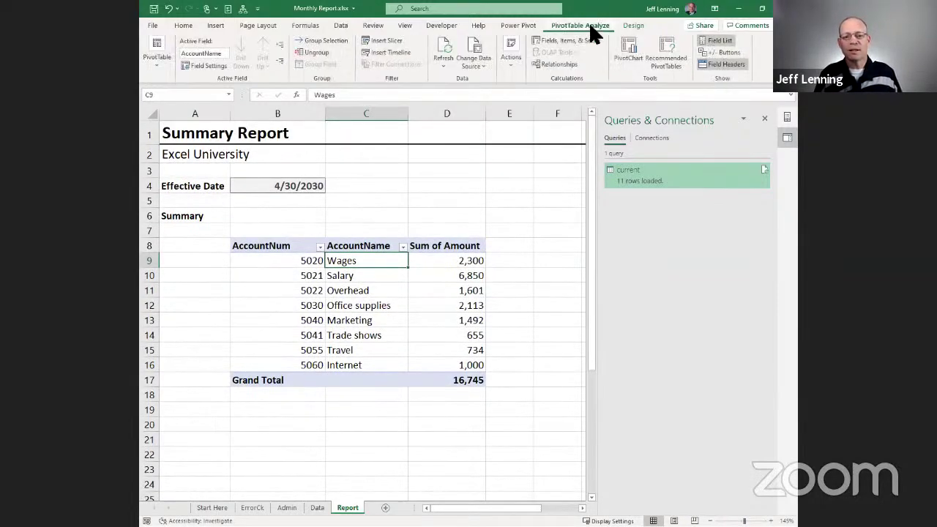
click(480, 45)
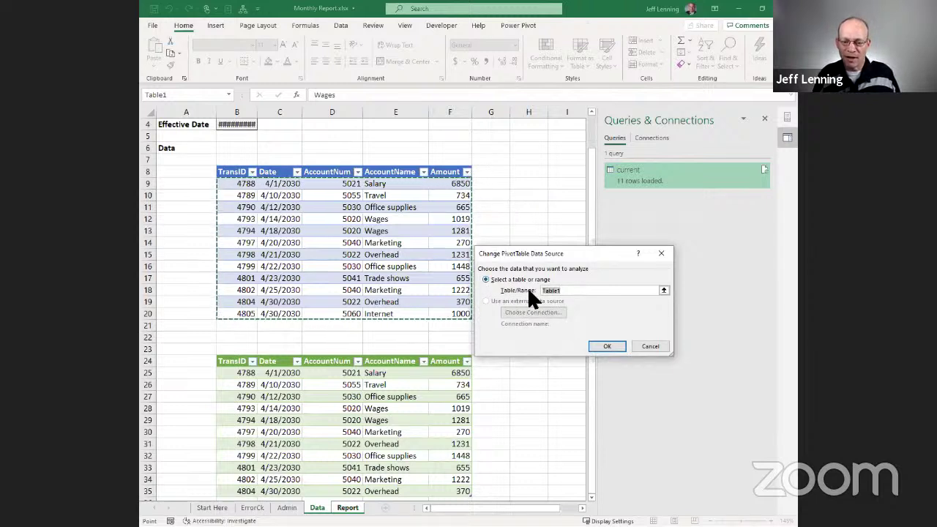
click(564, 291)
double_click(567, 291)
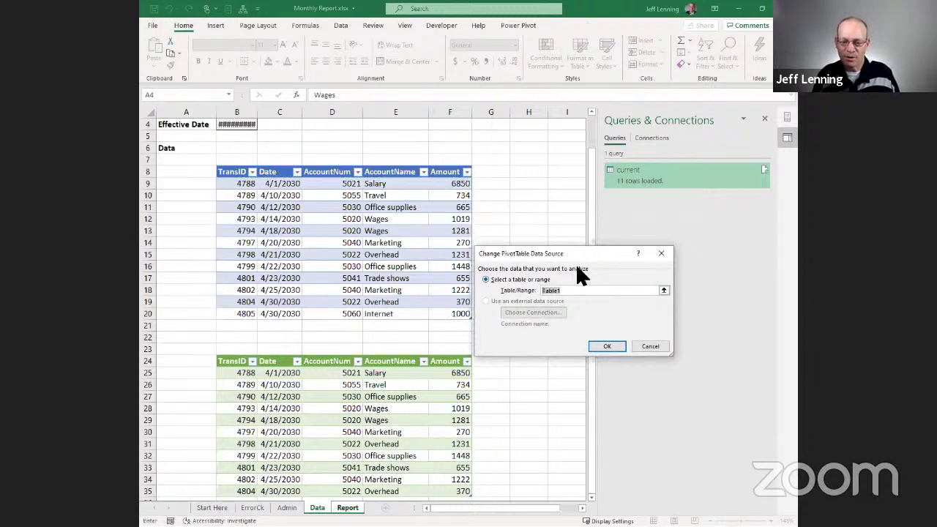
text(current)
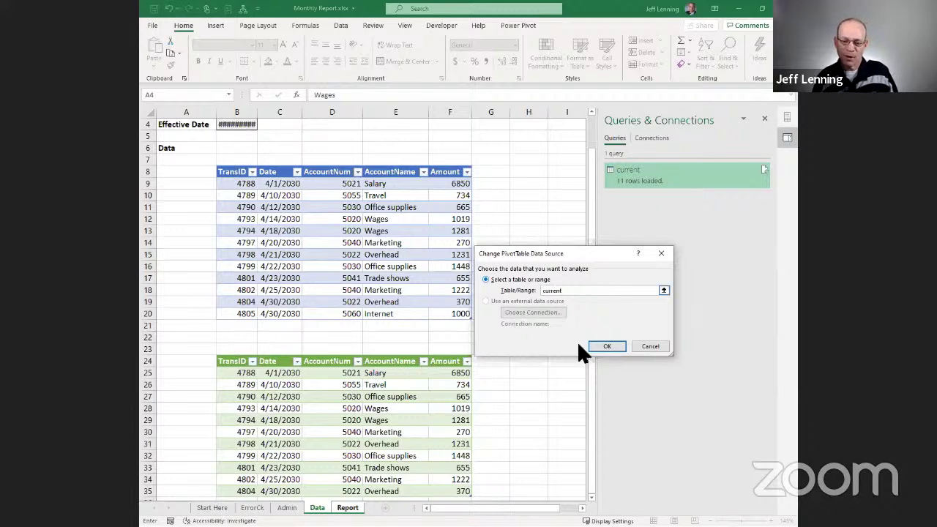
click(599, 349)
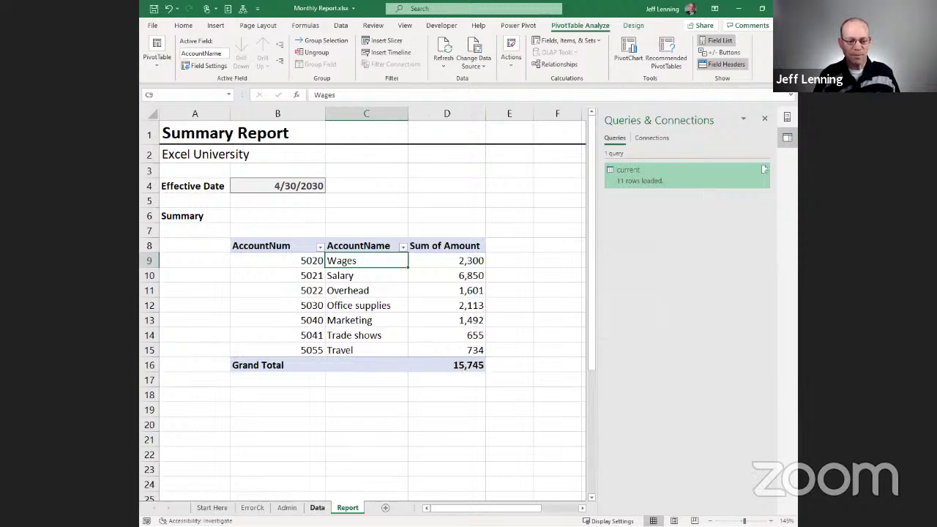
Delete rows 7 through 22 containing the old transaction table from the Data sheet, and widen column B to fit the effective date
click(316, 507)
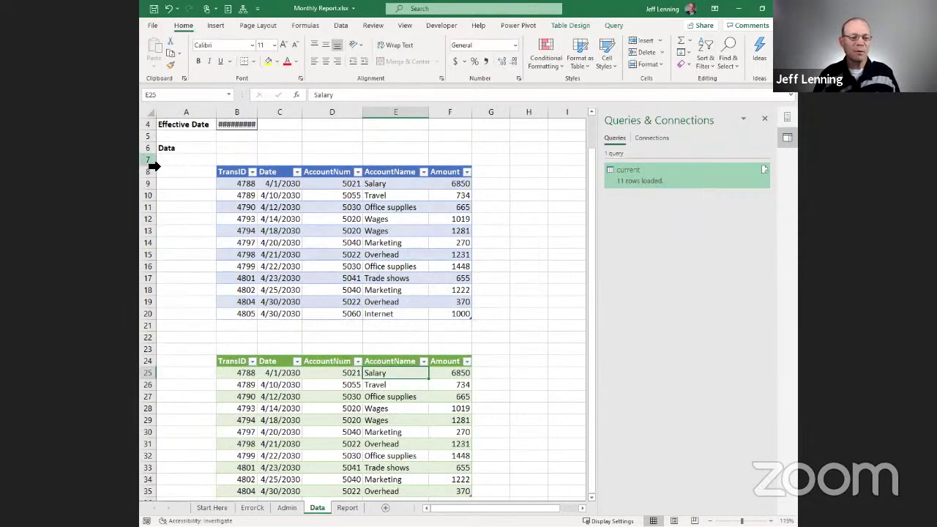
drag(150, 159, 159, 335)
key(ctrl+minus)
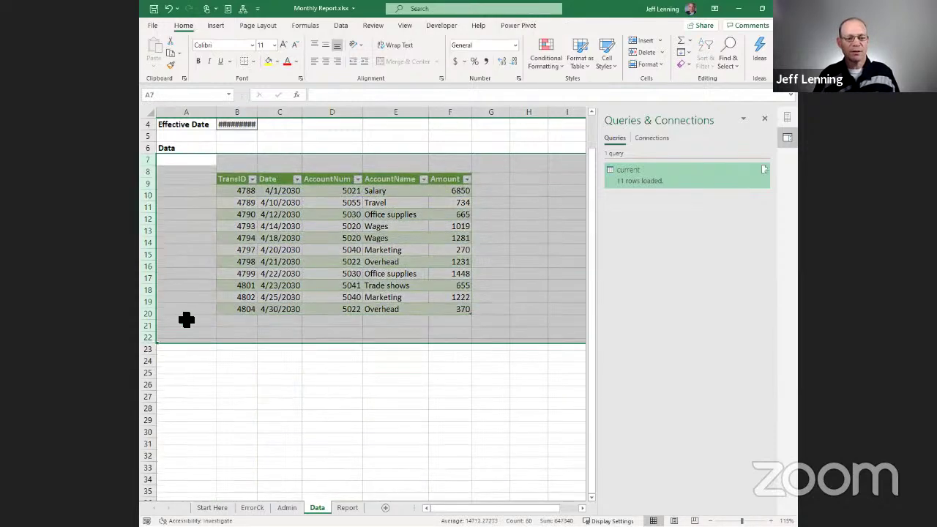
scroll(285, 242, up, 1)
drag(256, 111, 275, 111)
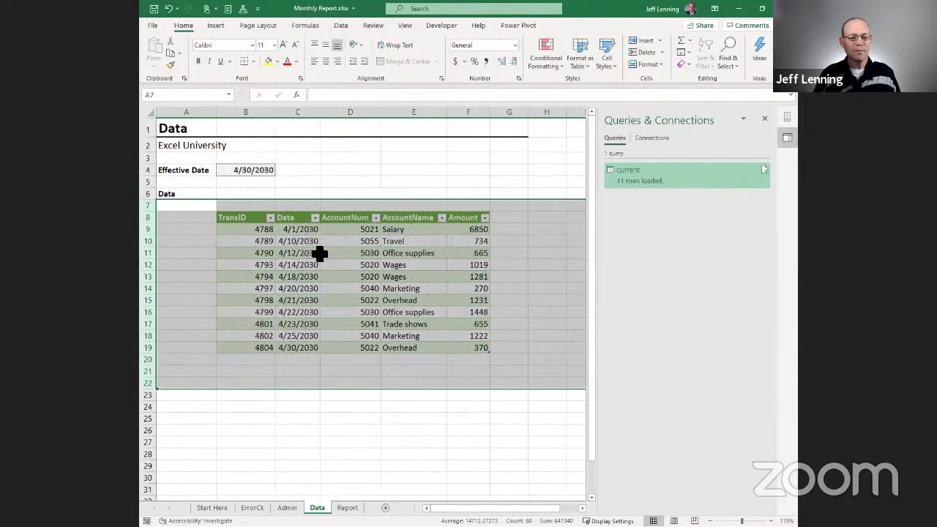
Refresh the imported transaction table on the Data sheet at its new position below the Data heading
right_click(305, 229)
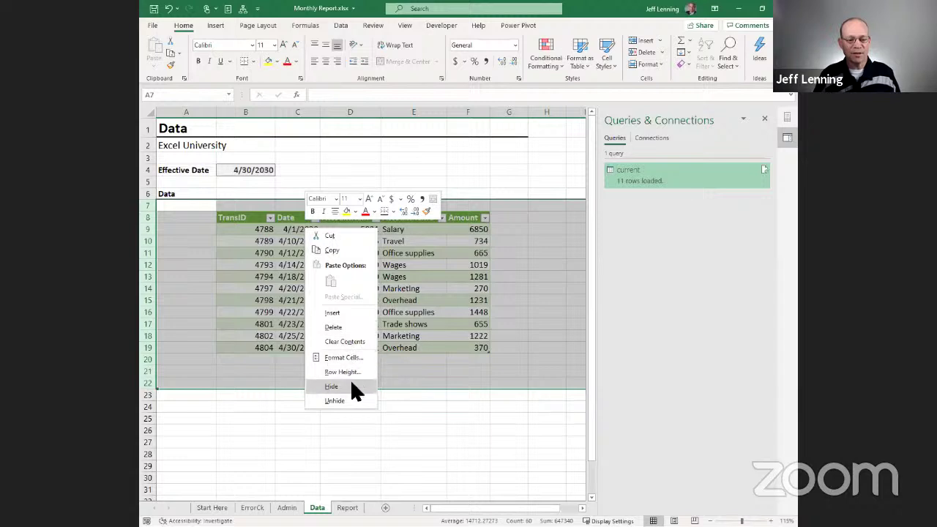
click(300, 227)
right_click(300, 227)
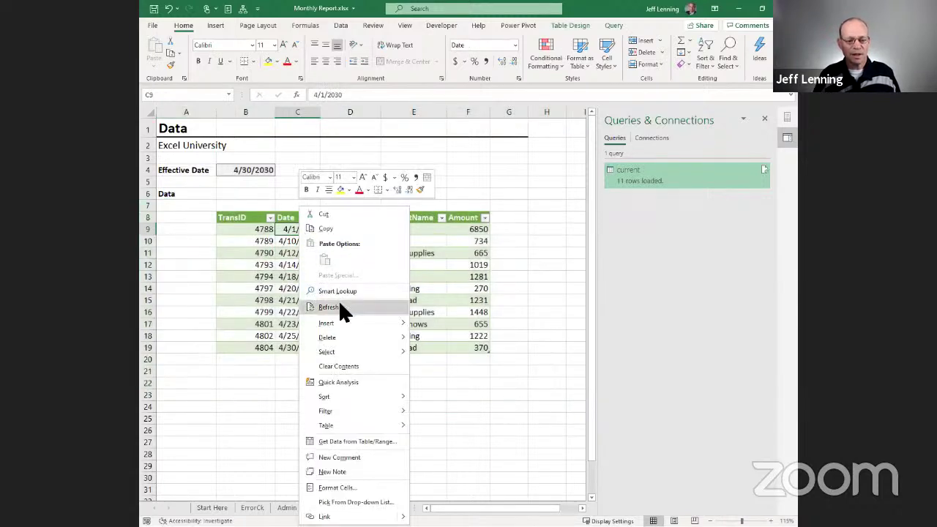
click(340, 305)
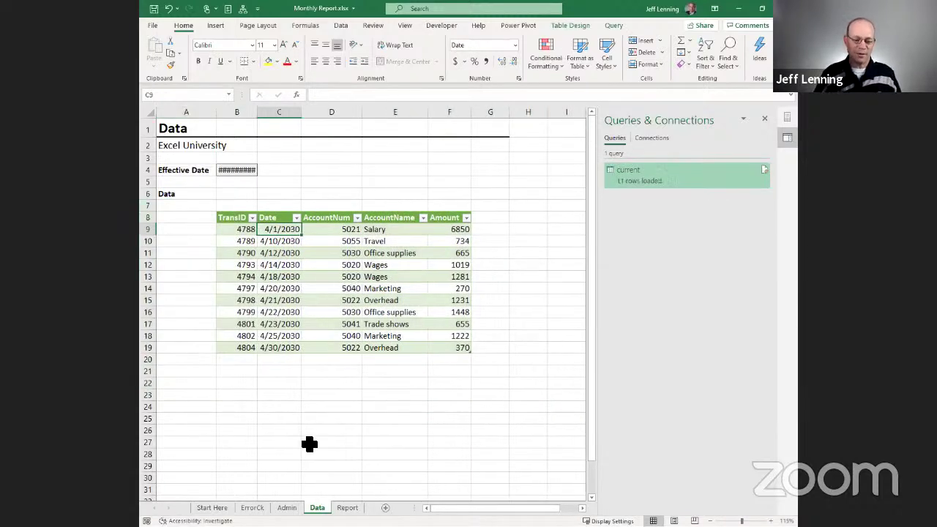
Move the Data source instruction entry from Start Here to B13 of the Admin changelog, and close the Queries & Connections list
click(212, 507)
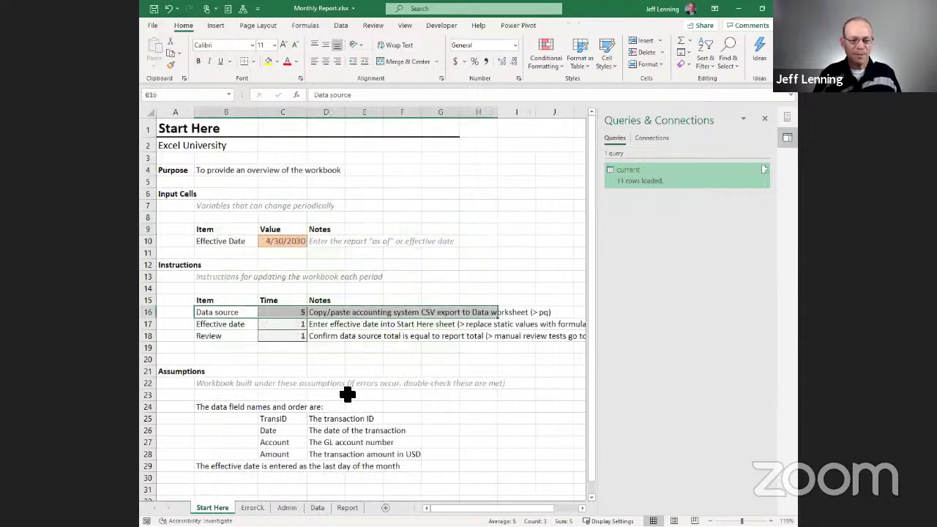
drag(232, 313, 317, 316)
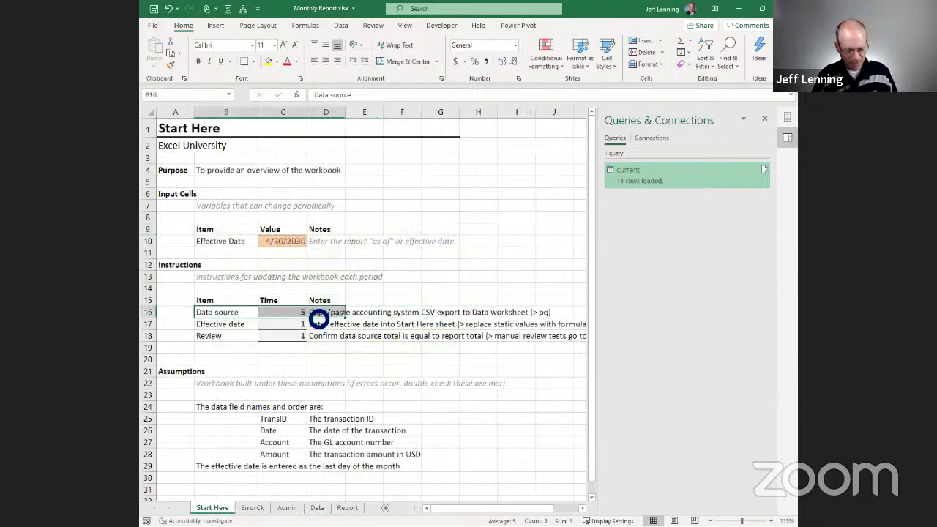
key(ctrl+c)
click(286, 508)
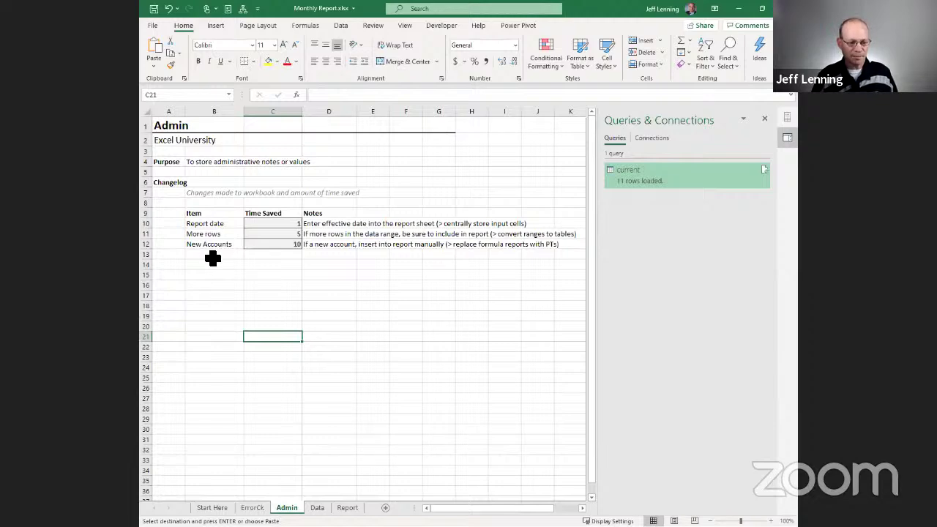
click(211, 255)
key(Return)
click(309, 317)
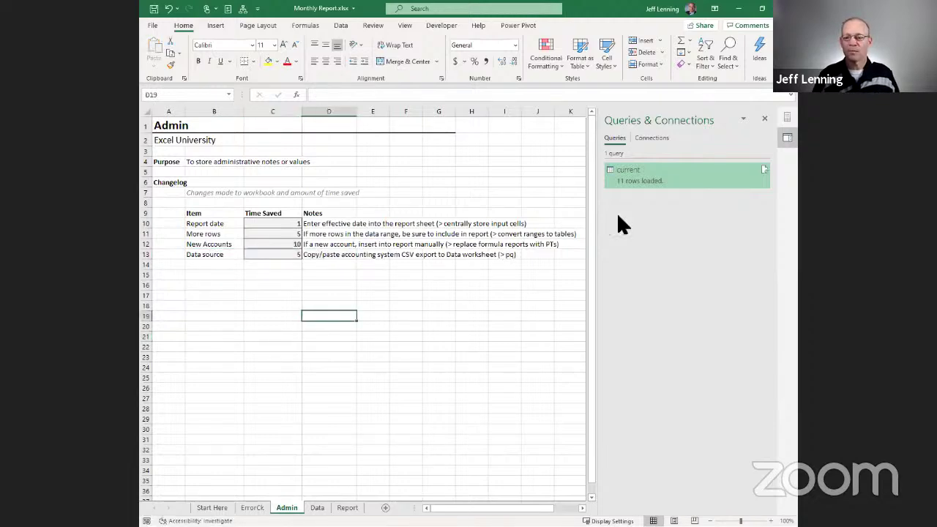
click(763, 118)
Delete the emptied row 16 from the Instructions list on the Start Here sheet
click(212, 507)
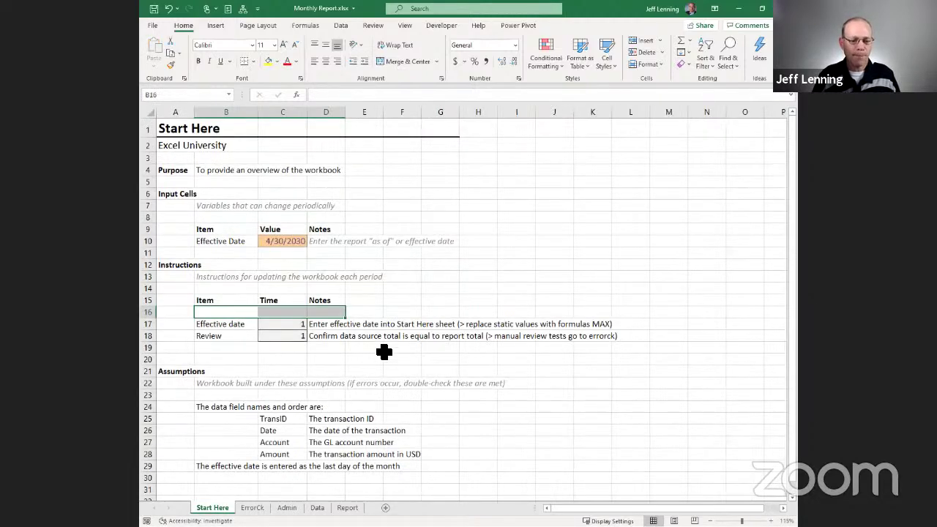
click(148, 312)
key(ctrl+minus)
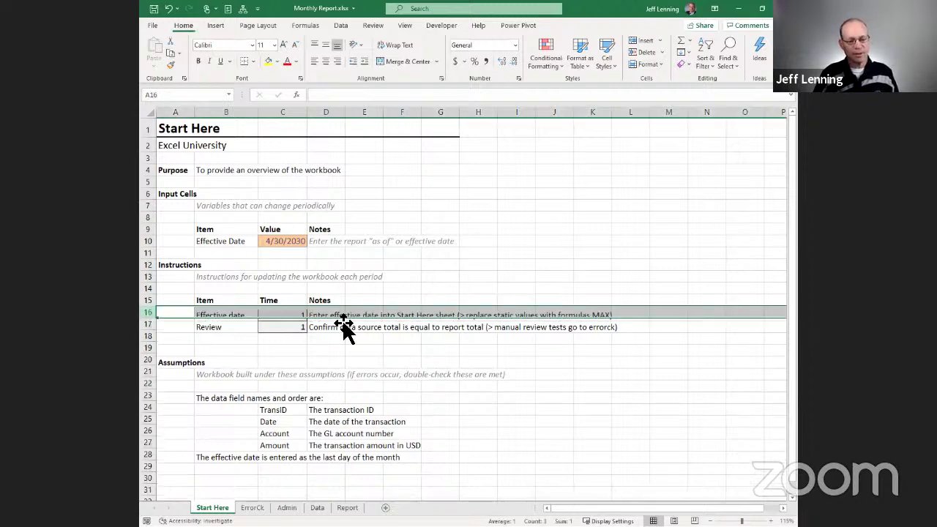
click(341, 314)
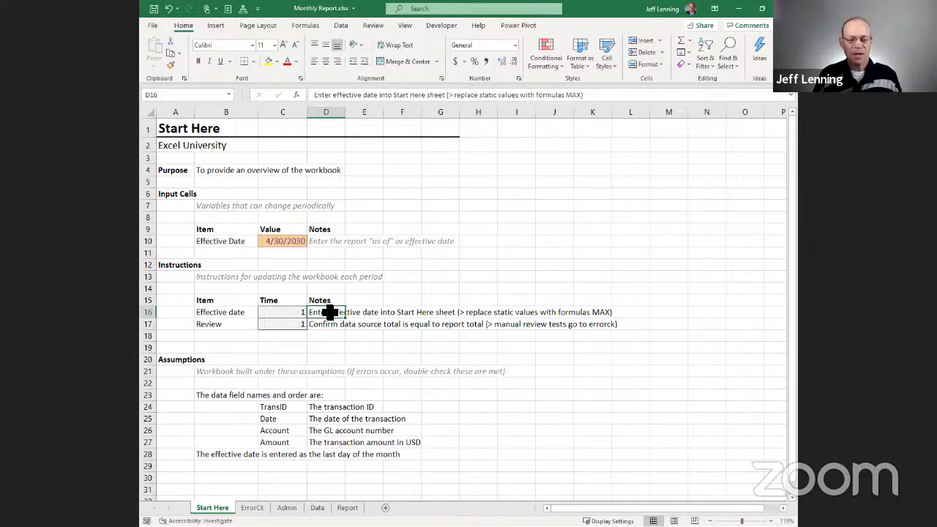
click(291, 245)
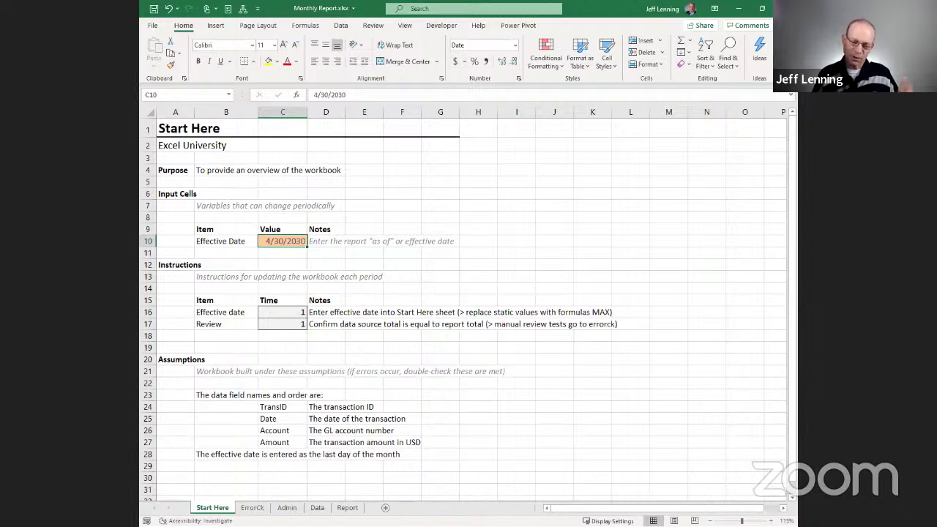
Widen column B on the Data sheet to fit the effective date
click(347, 507)
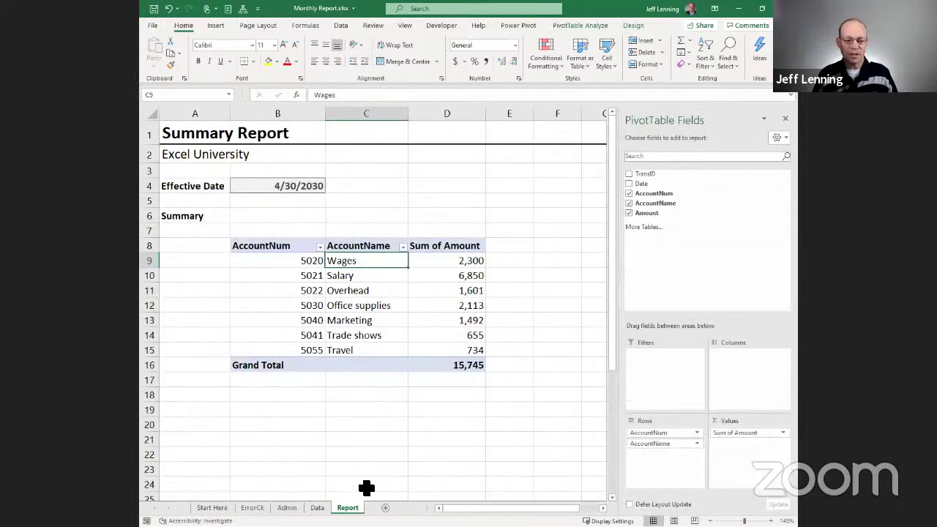
click(317, 507)
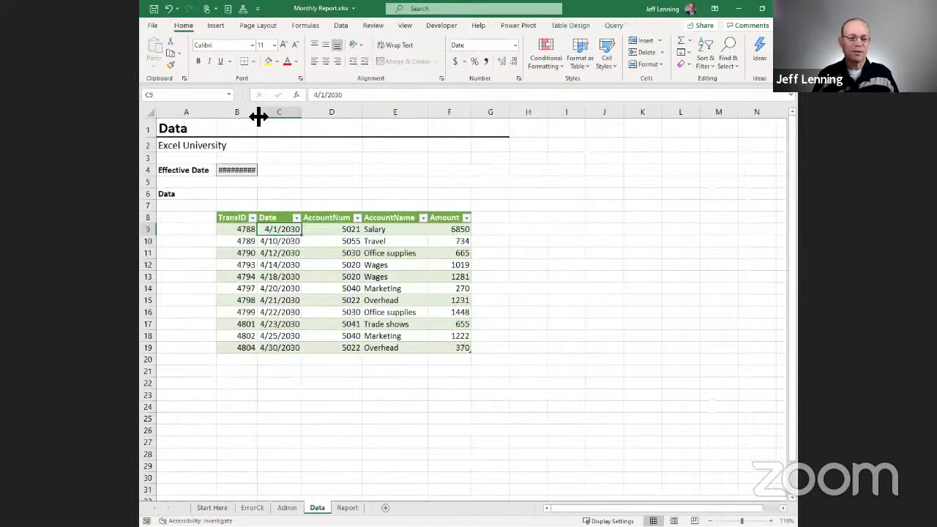
drag(259, 117, 276, 117)
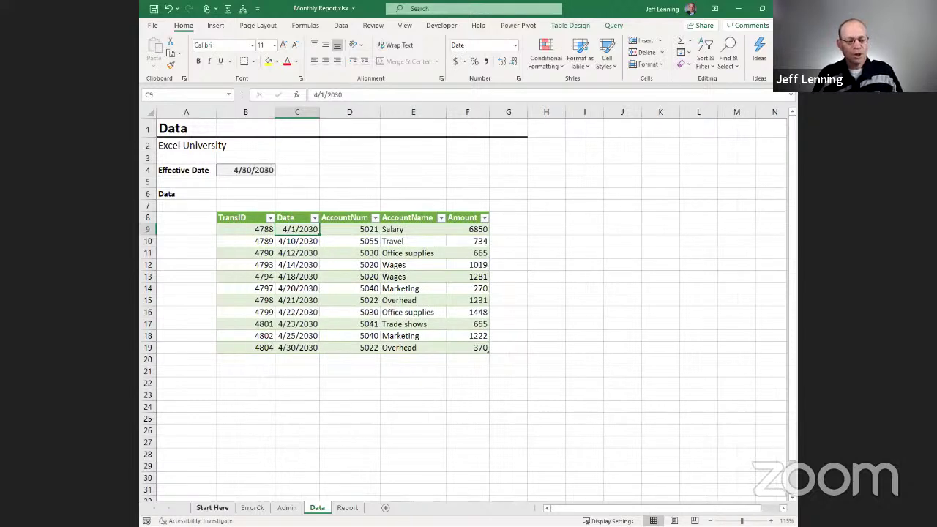
Enter 4/30/2030 as the effective date in C10 of the Start Here sheet
click(212, 507)
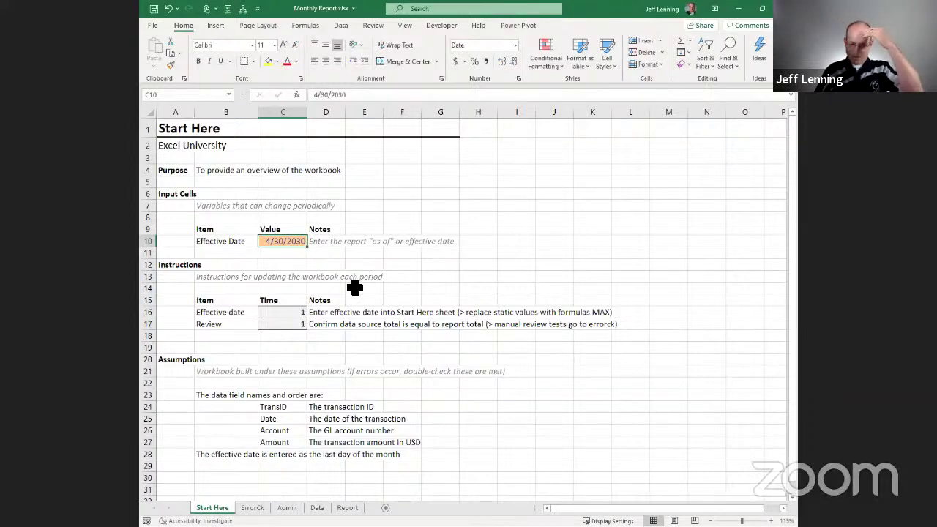
text(4/30/2030)
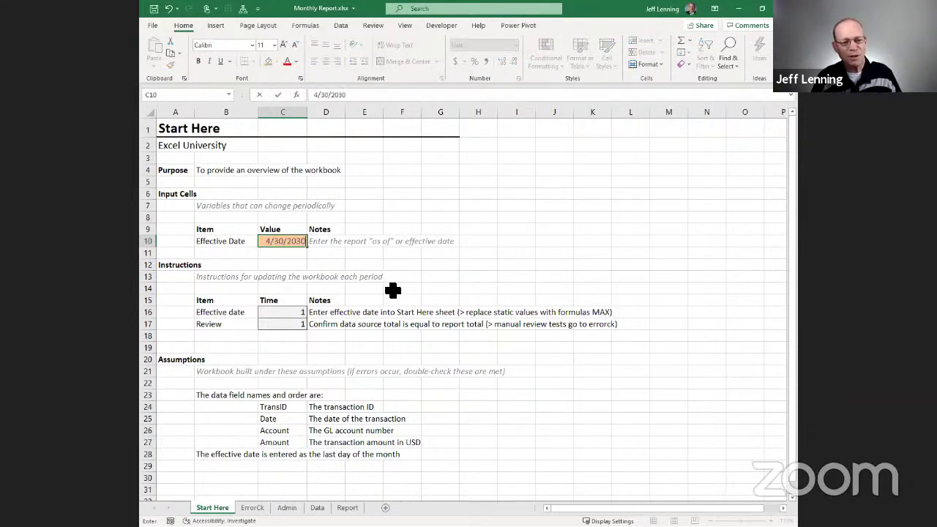
key(Return)
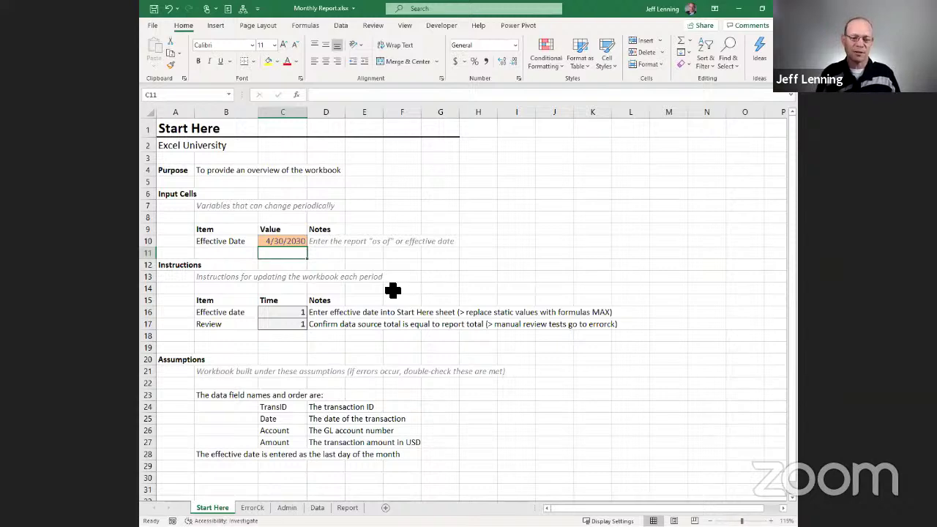
Replace the static effective date in C10 of Start Here with the formula =MAX(current[Date])
click(286, 242)
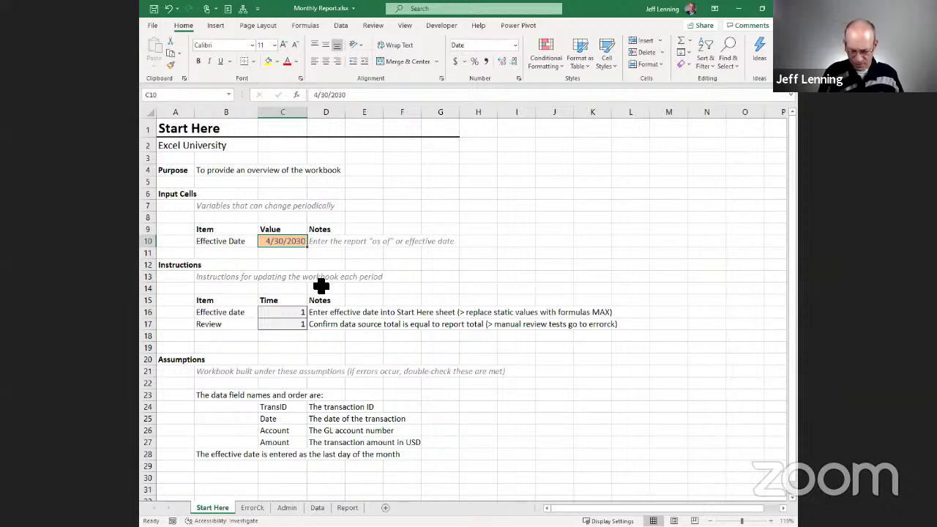
text(=MAX()
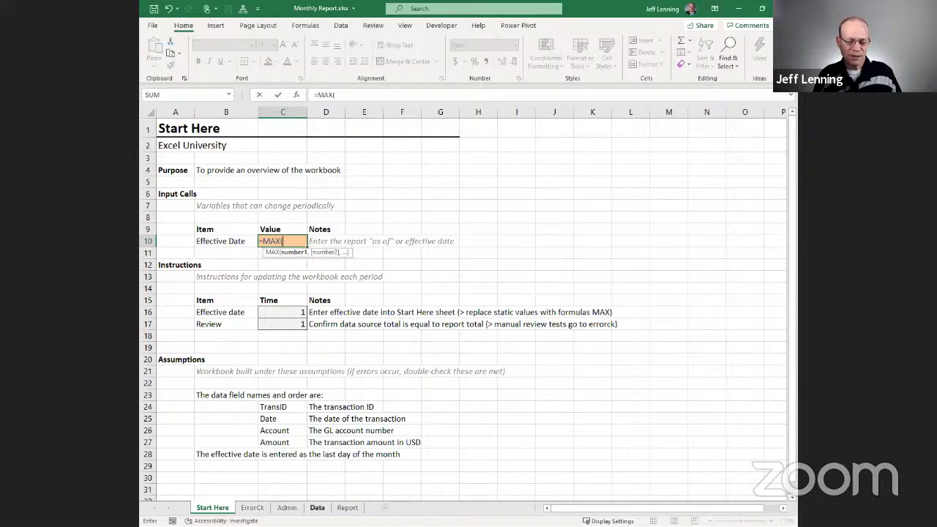
click(317, 508)
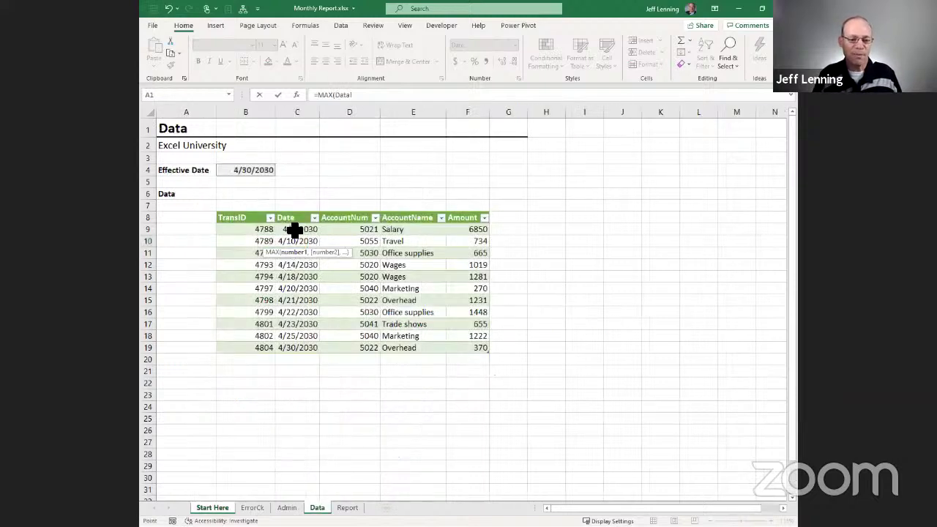
drag(293, 228, 296, 348)
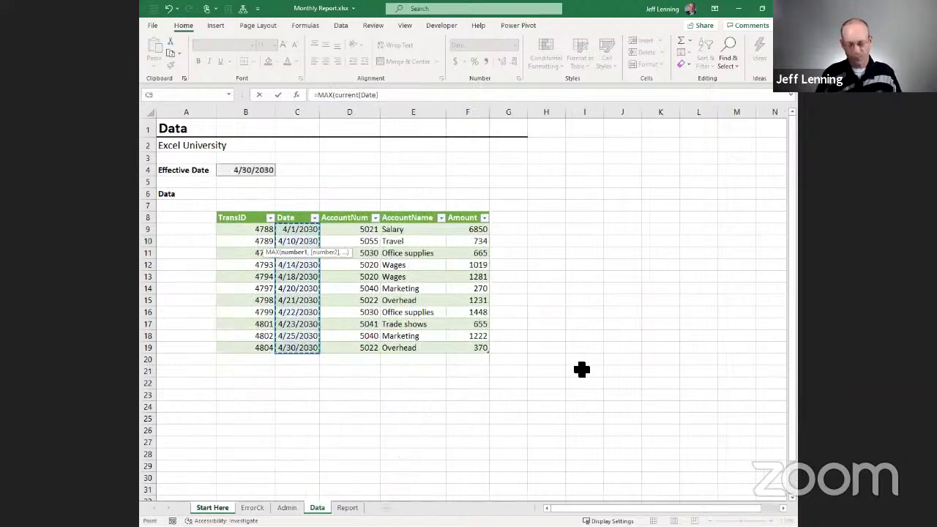
text())
key(Return)
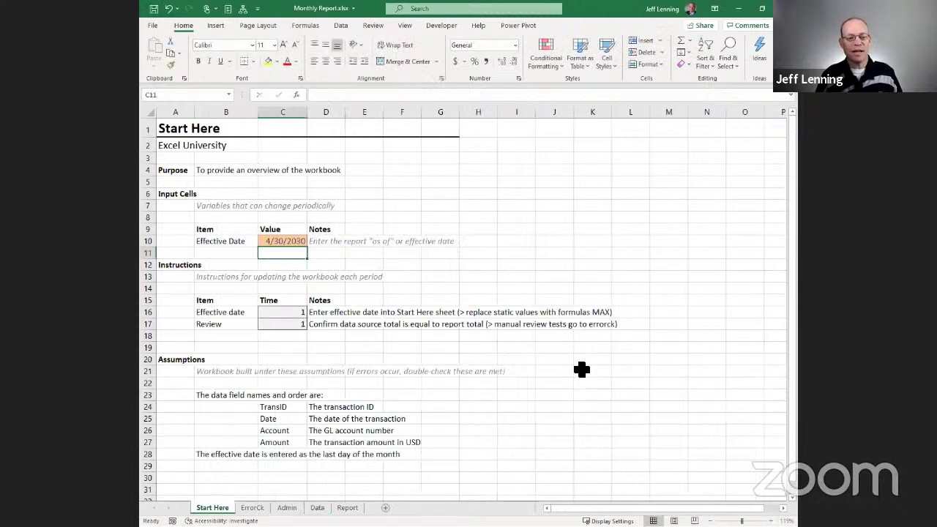
click(282, 242)
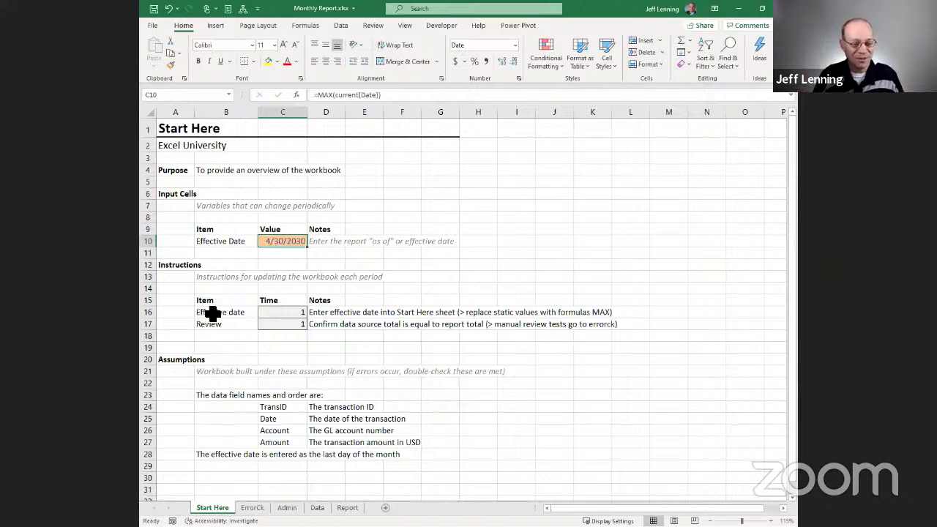
Move the Effective date instruction entry from Start Here to B14 of the Admin changelog
drag(211, 314, 329, 315)
key(ctrl+c)
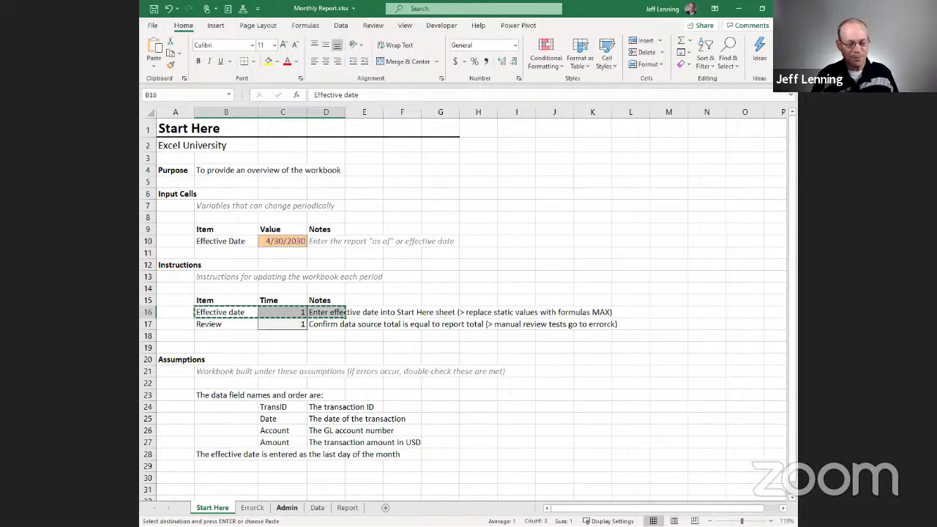
click(286, 508)
click(216, 267)
key(Return)
click(214, 326)
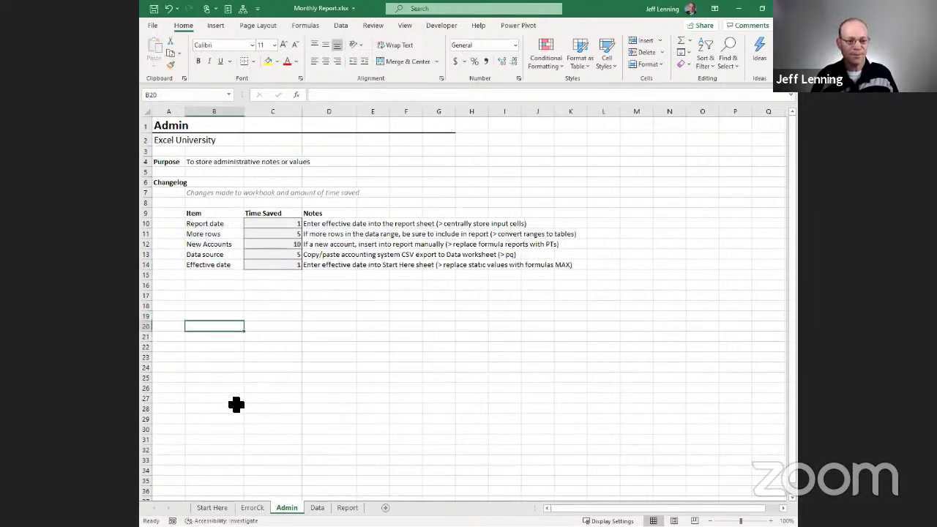
Delete the row left empty above Review in the Start Here Instructions list
key(ctrl+Page_Up)
key(ctrl+Page_Up)
click(150, 313)
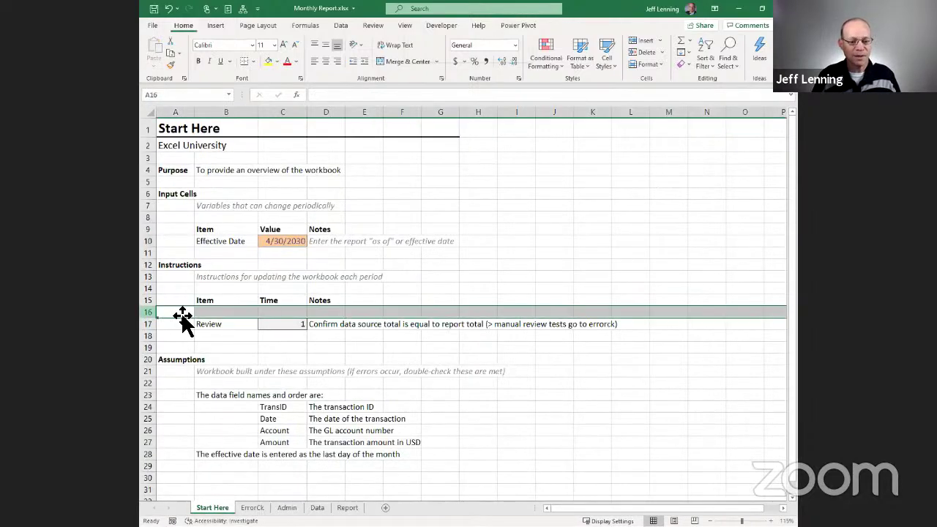
Apply the Calculation cell style to the effective date in C10 of the Start Here sheet
click(284, 241)
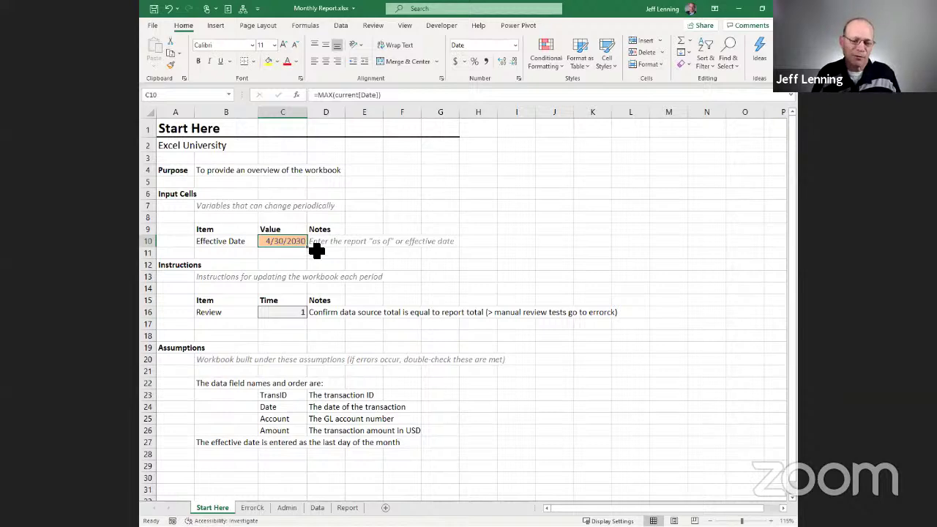
click(605, 60)
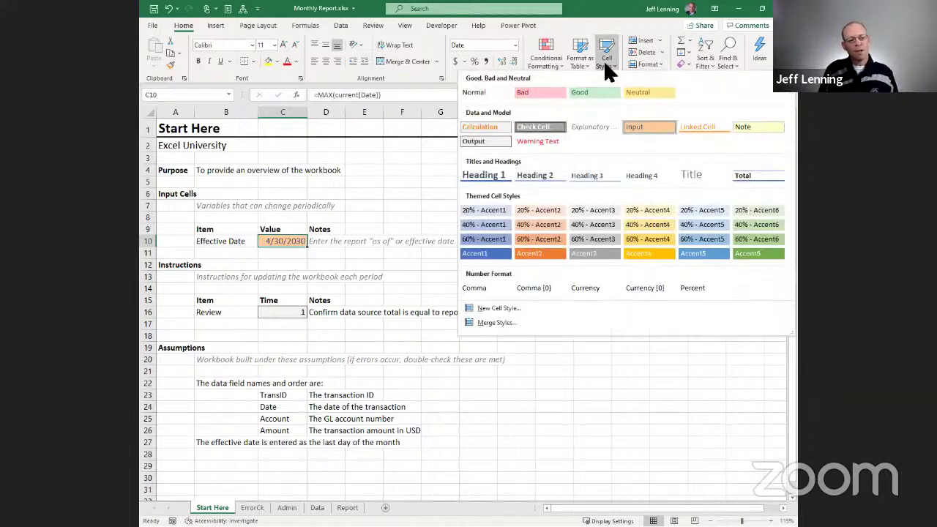
click(636, 127)
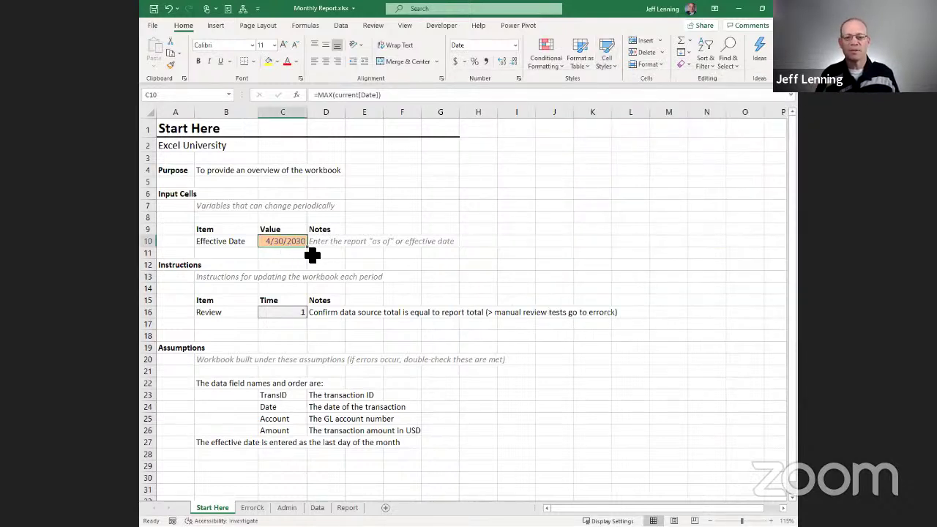
click(606, 60)
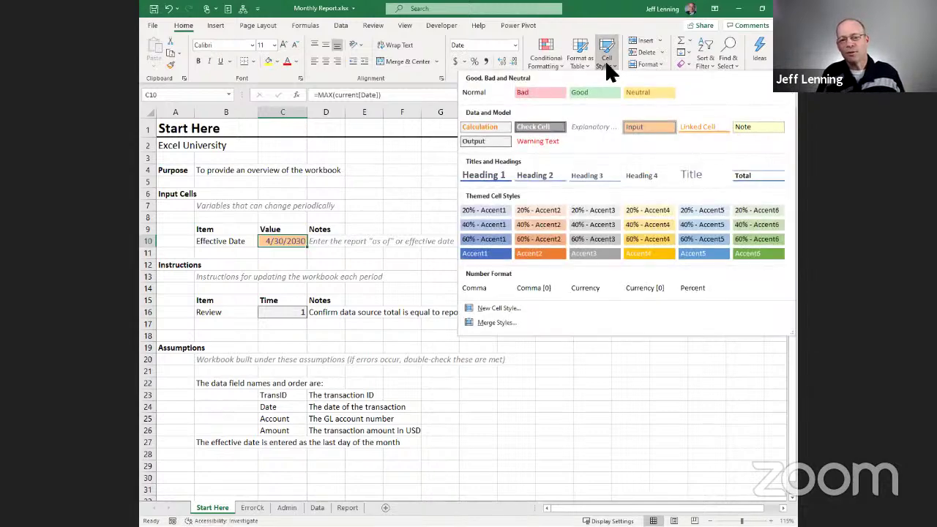
click(480, 126)
click(327, 253)
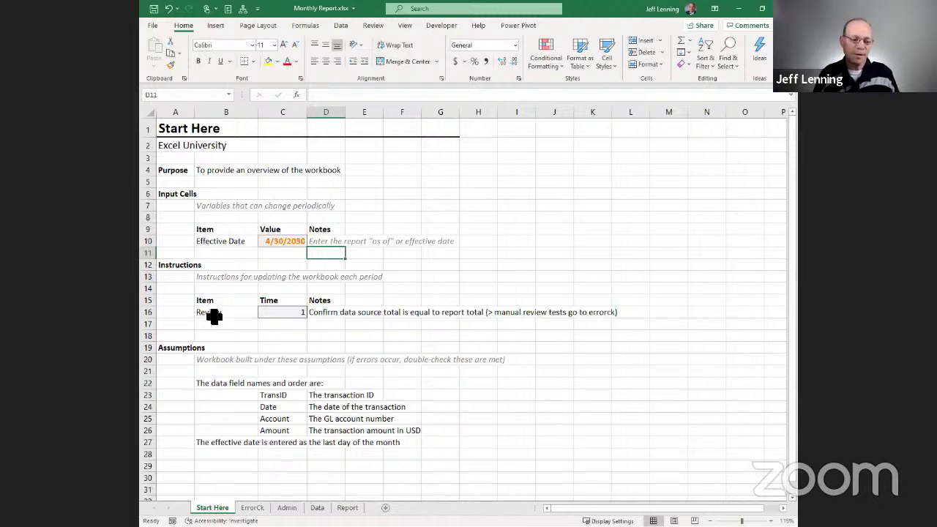
Examine the Review instruction on Start Here and the report-summary-to-detail test on the ErrorCk sheet
drag(210, 314, 264, 313)
drag(326, 314, 627, 314)
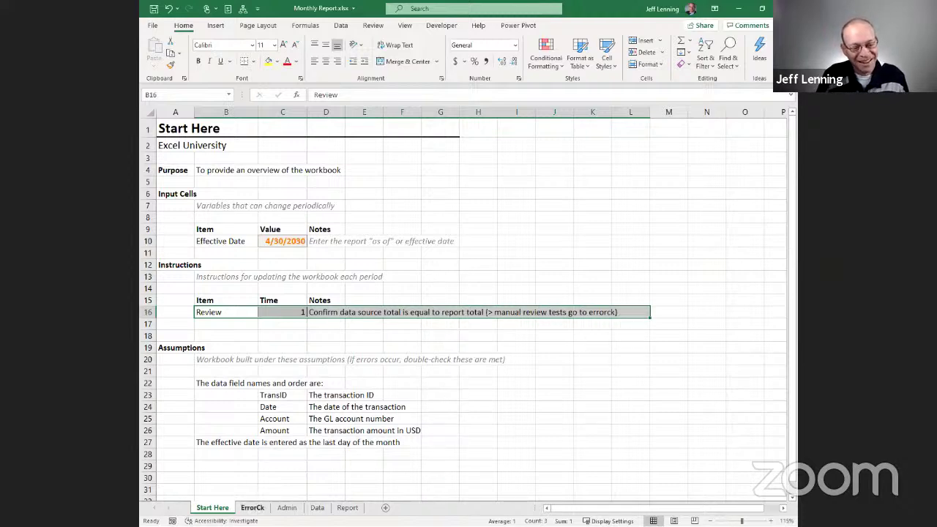
click(252, 508)
scroll(378, 432, up, 3)
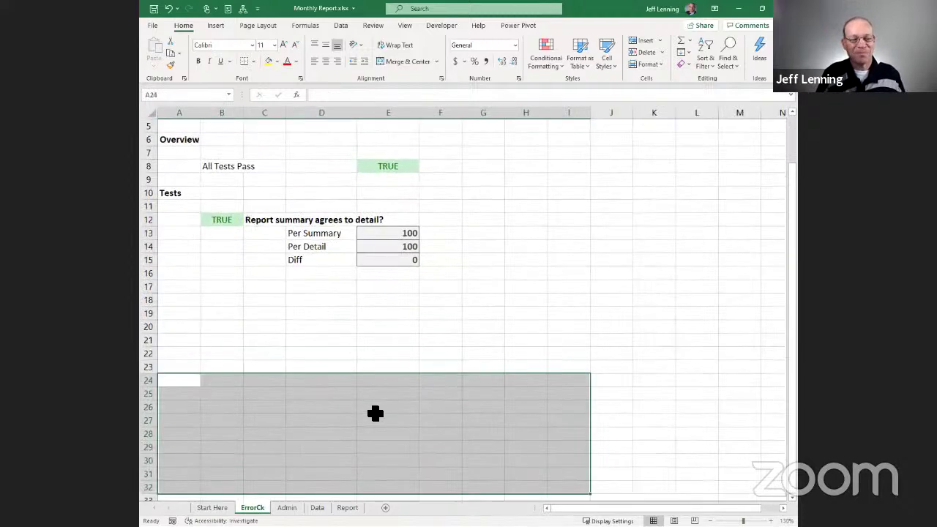
click(300, 367)
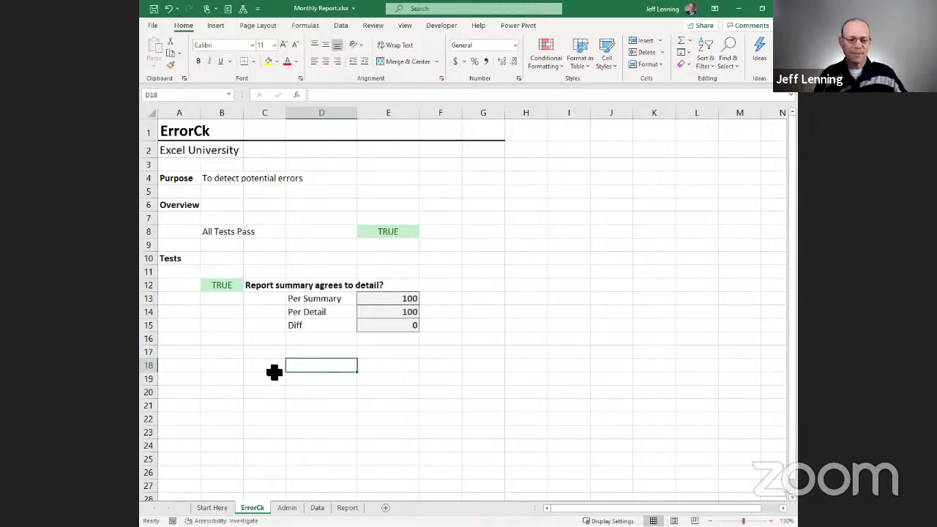
drag(274, 372, 356, 389)
drag(273, 417, 383, 420)
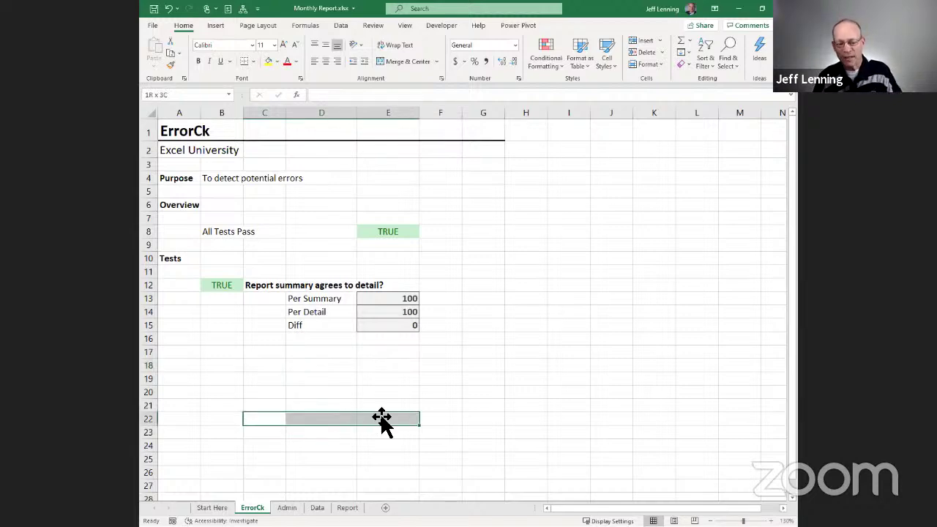
Try a Diff value of 1 in E15 to test the error check, and undo it
drag(263, 464, 408, 458)
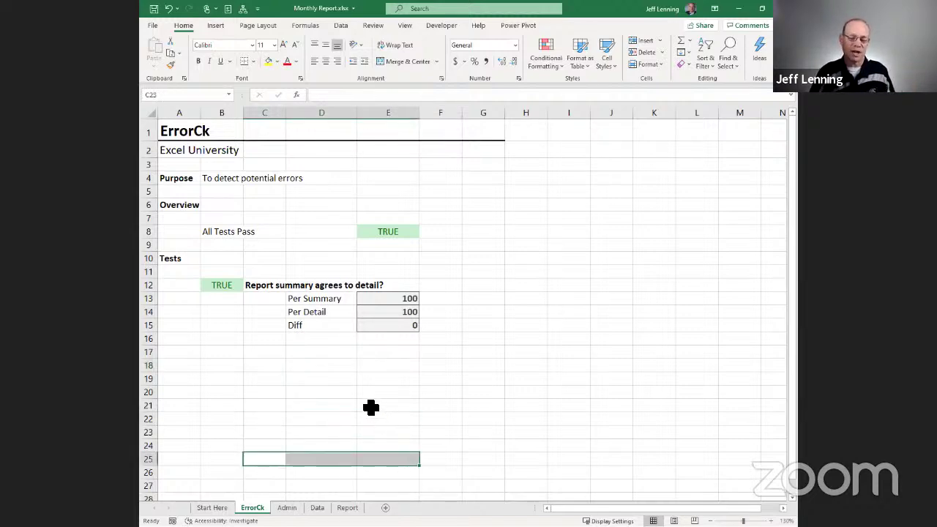
click(262, 287)
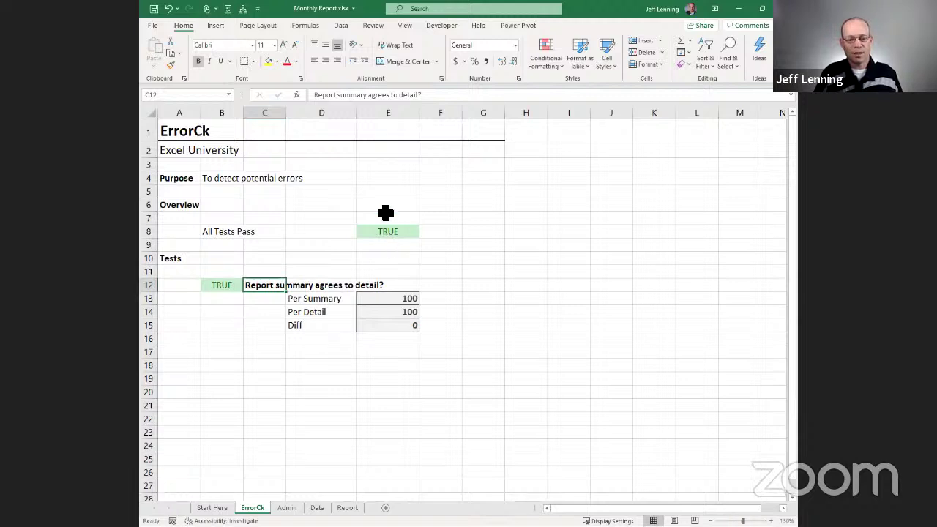
click(391, 327)
text(1)
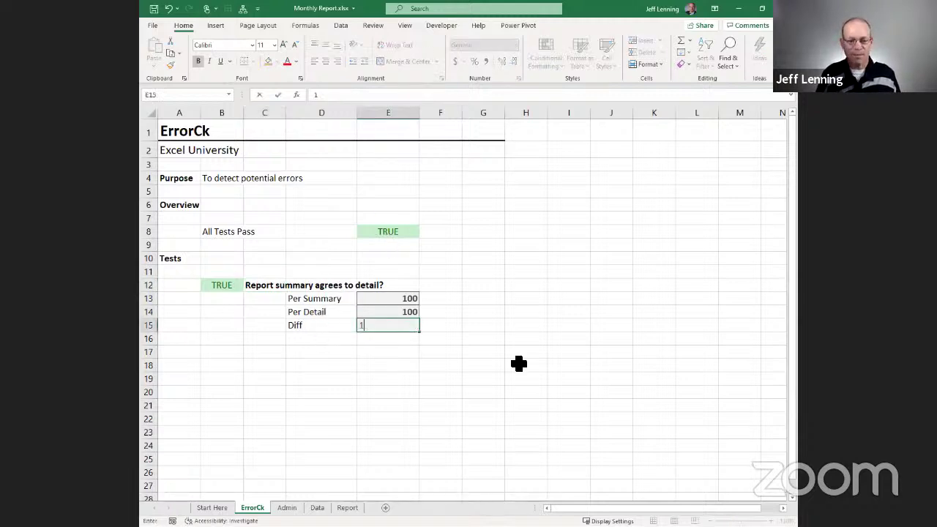
key(Return)
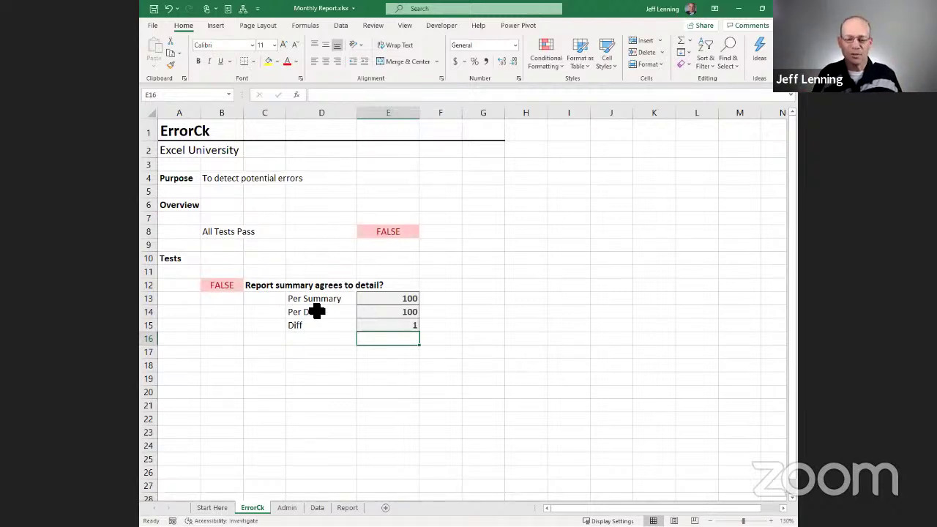
key(ctrl+z)
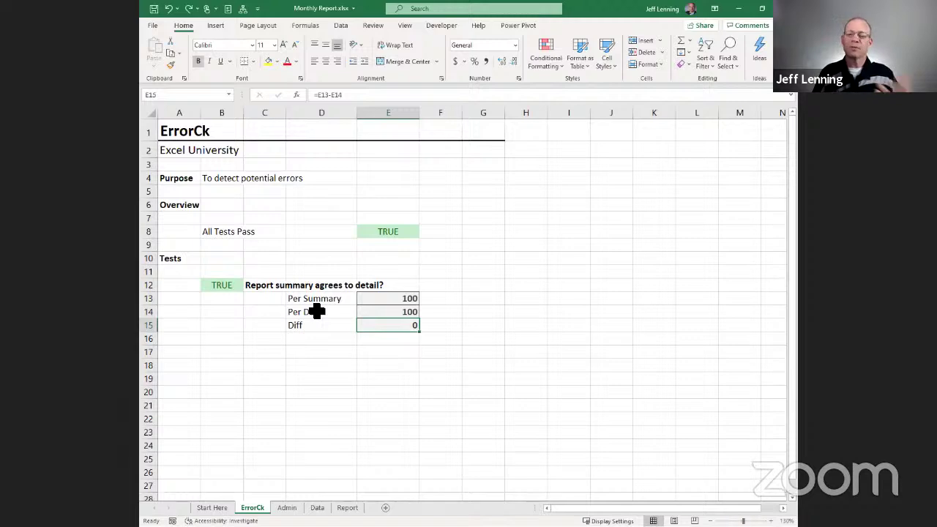
Examine the test formula in B12, the conditional formatting highlight rules, and the test's question and Per Summary cell
click(228, 285)
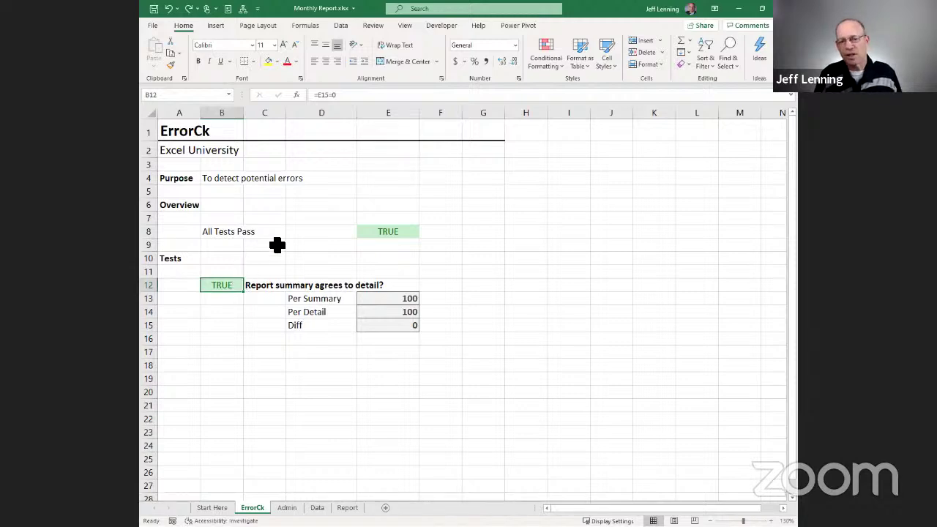
click(539, 59)
mouse_move(554, 91)
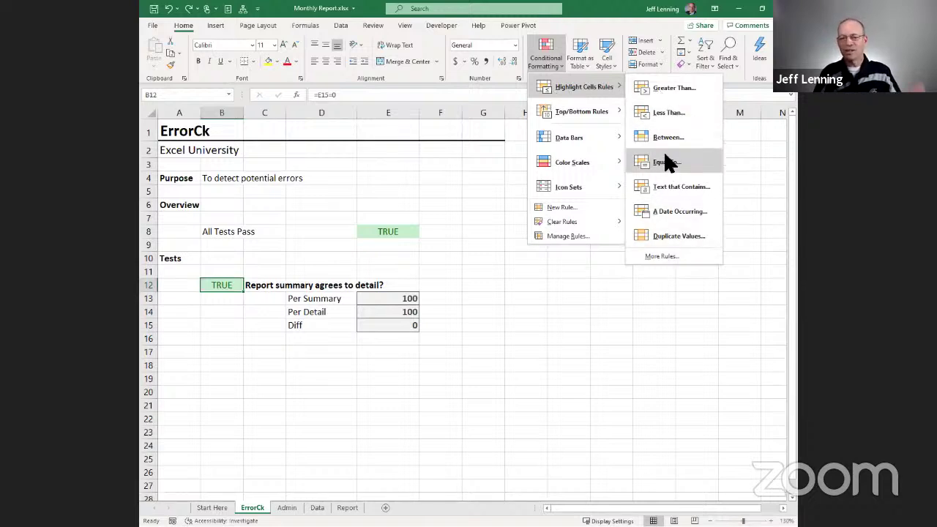
key(Escape)
key(Escape)
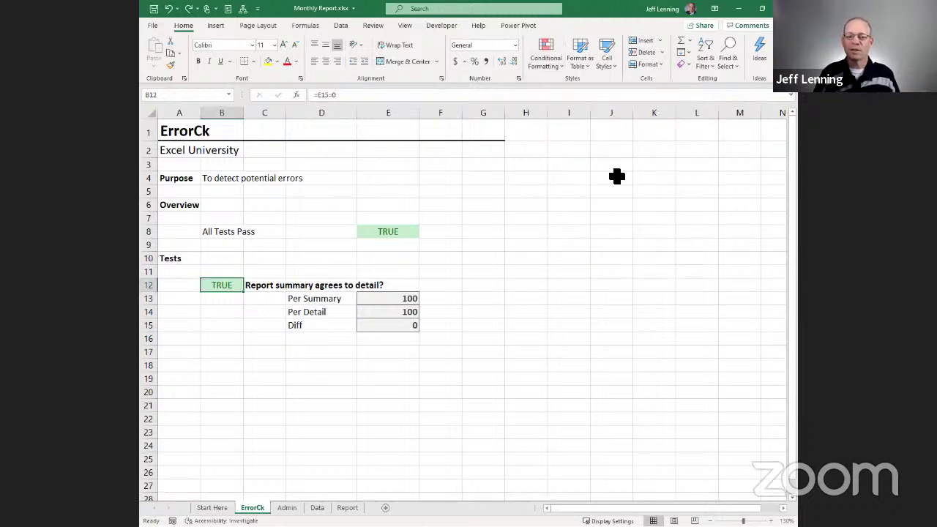
click(411, 298)
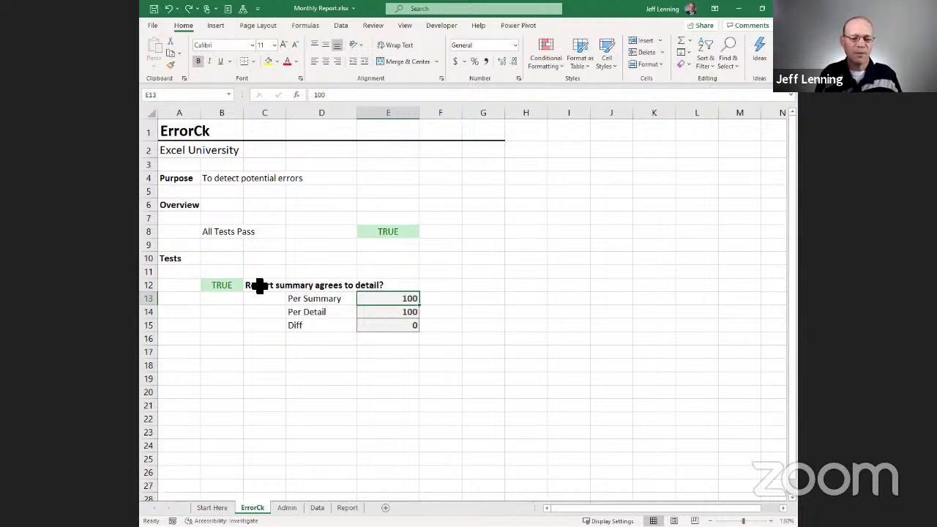
drag(260, 285, 412, 286)
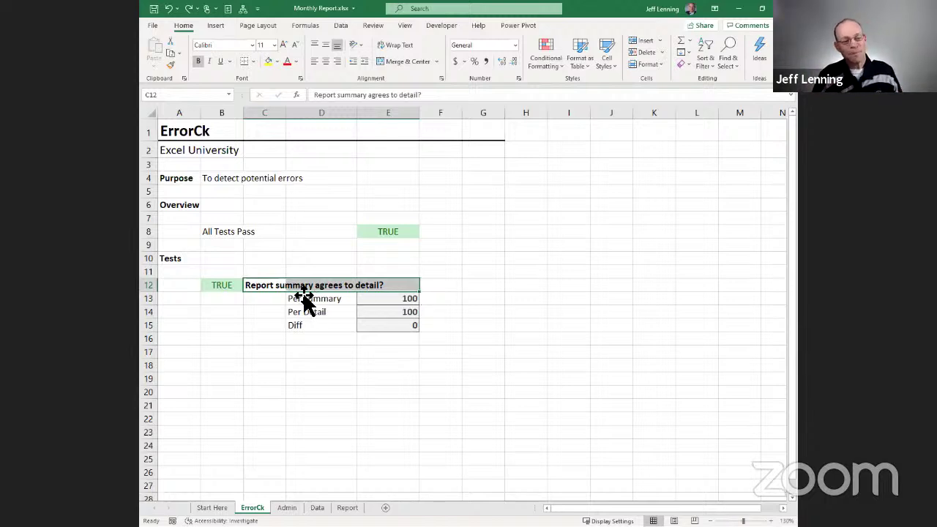
drag(262, 285, 393, 286)
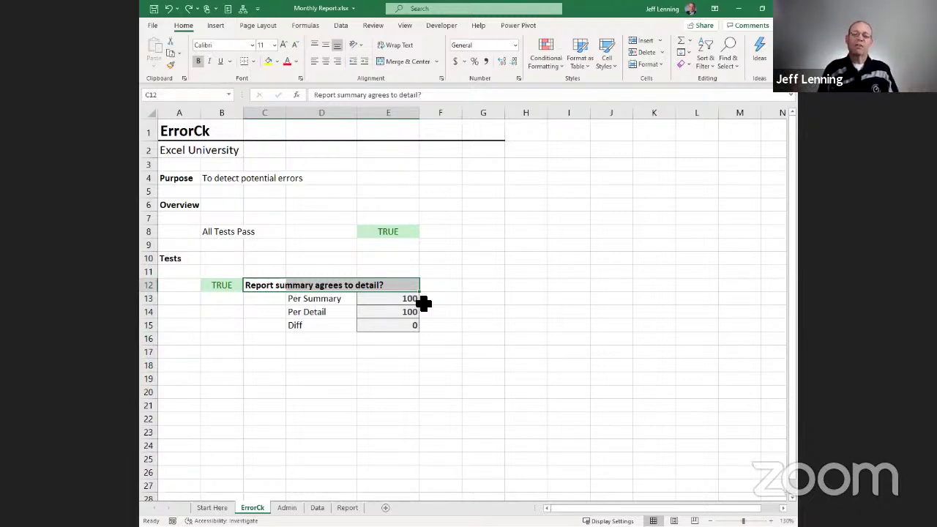
click(228, 287)
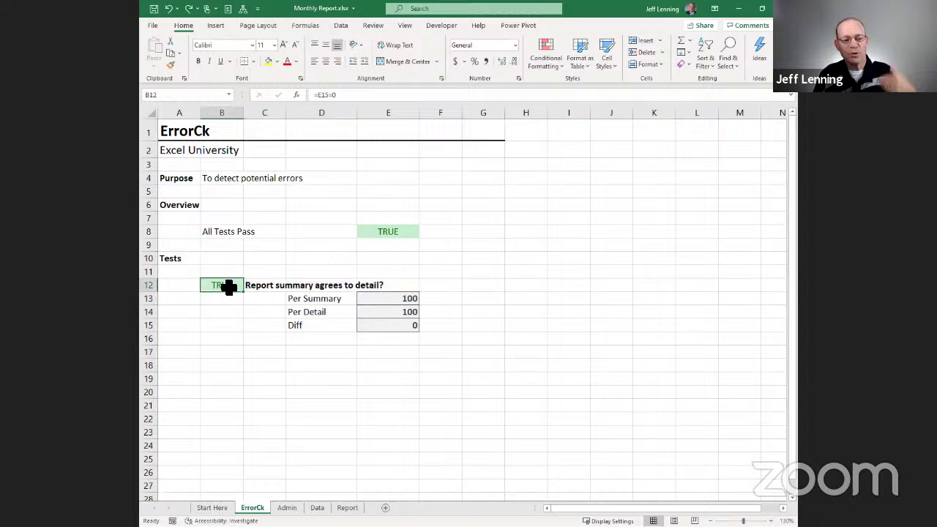
Link Per Summary in E13 to the PivotTable's Grand Total amount on the Report sheet using GETPIVOTDATA
click(380, 298)
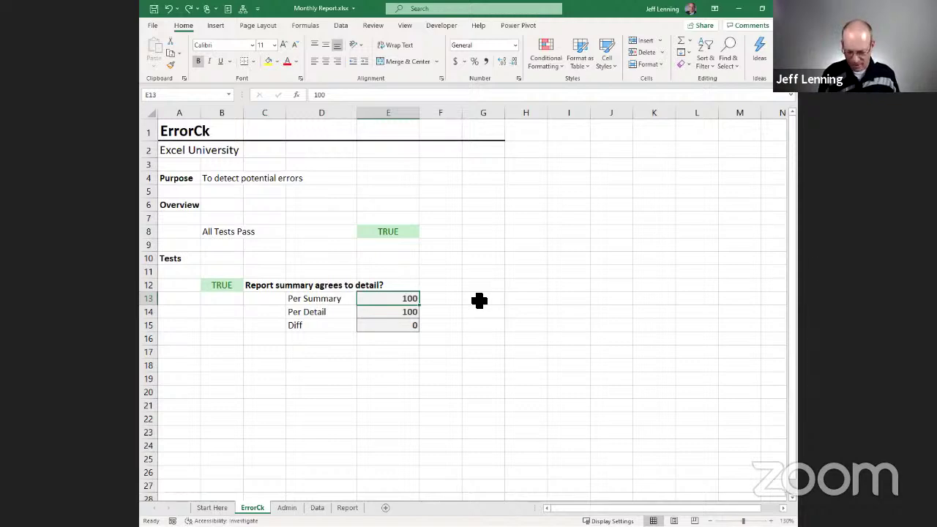
text(=)
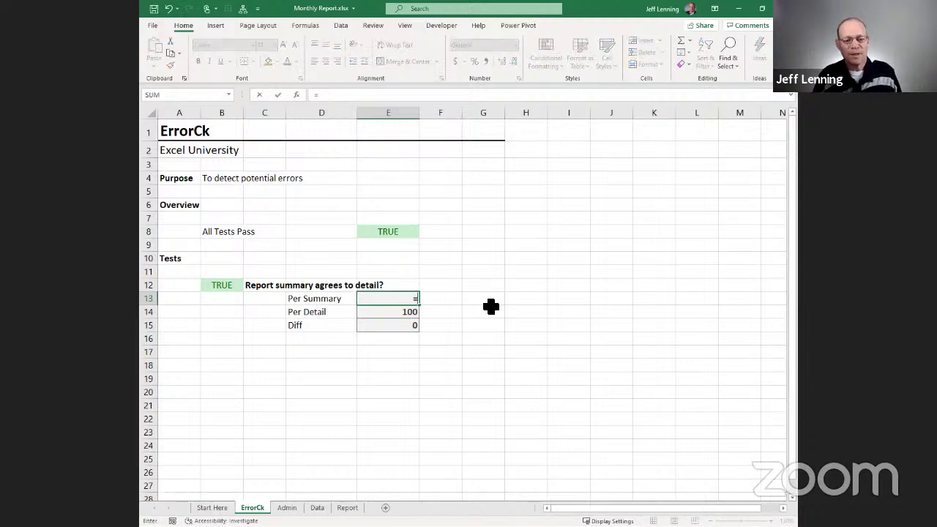
click(347, 507)
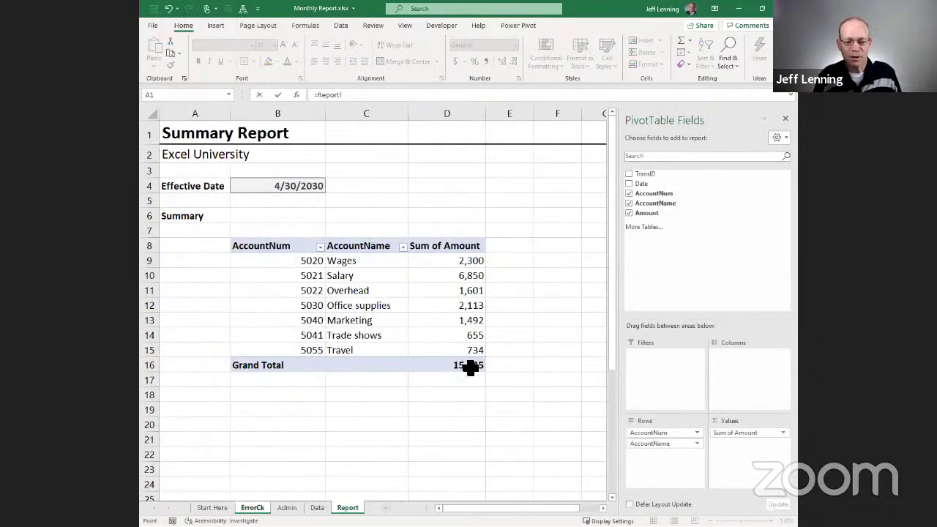
click(467, 366)
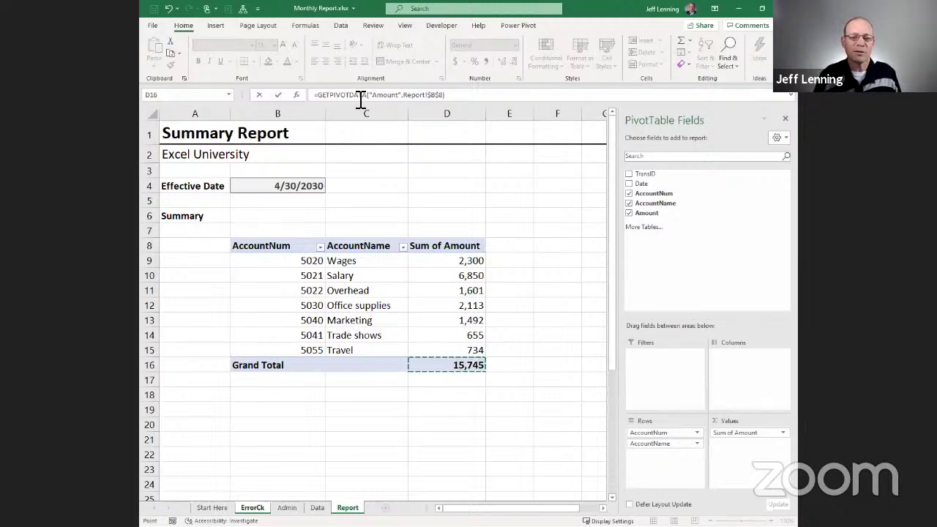
key(Return)
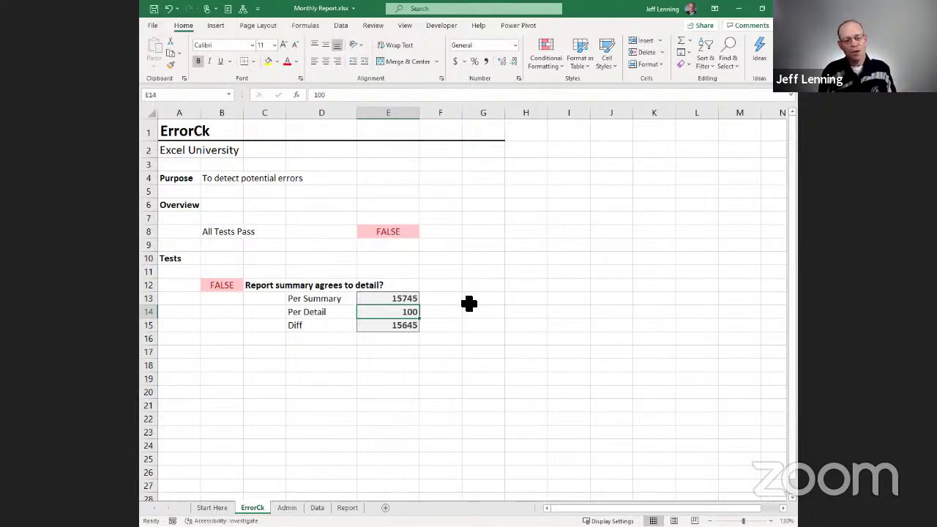
Enter a SUM formula for Per Detail in E14 that totals the transaction amounts on the Data sheet
text(=sum)
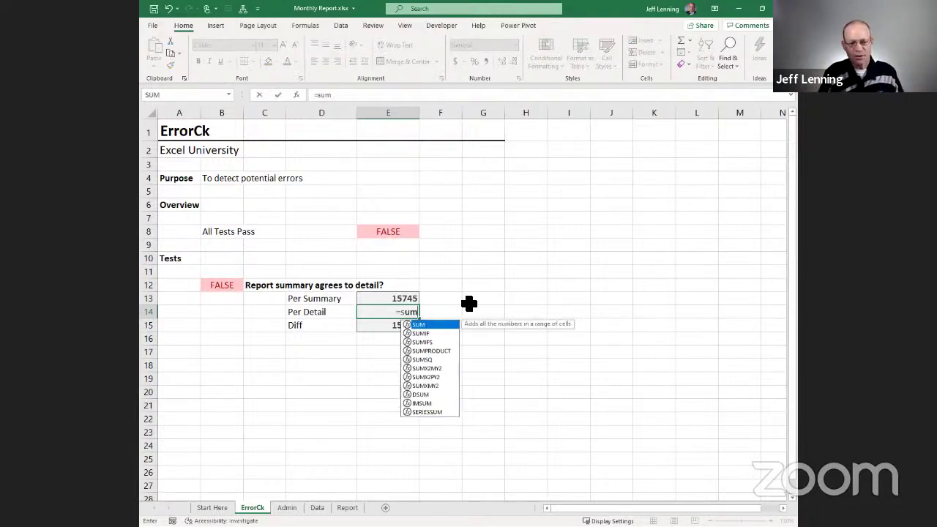
key(Tab)
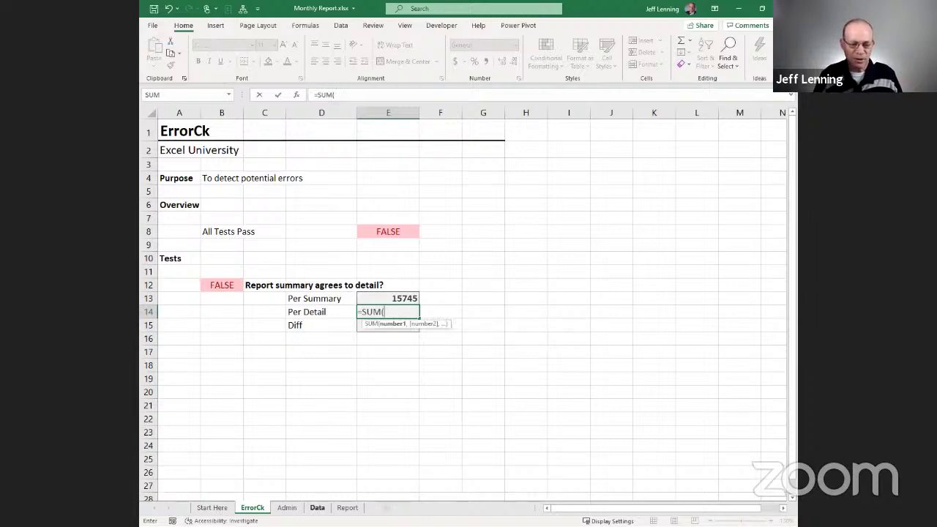
key(ctrl+Page_Down)
key(ctrl+Page_Down)
drag(458, 231, 472, 348)
key(Return)
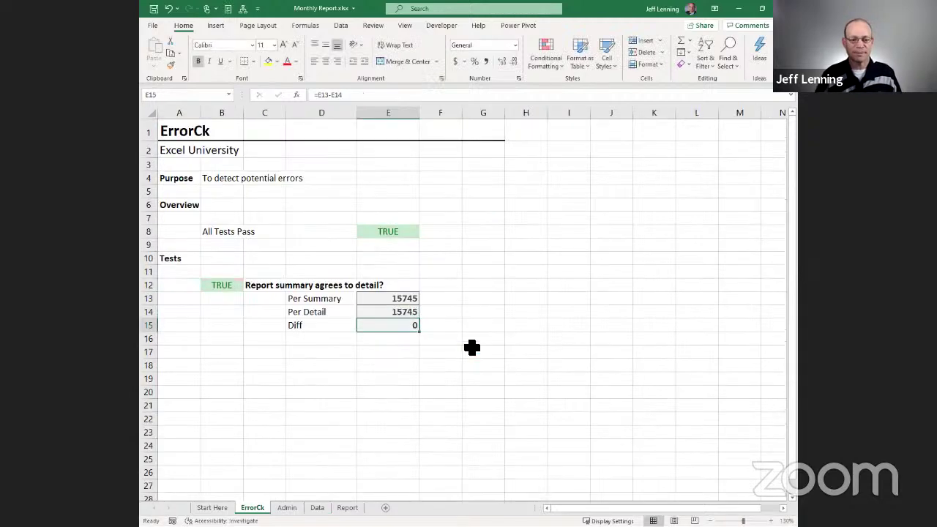
Examine the Diff formula in E15, the test formula in B12 and the All Tests Pass formula in E8, including the rows below
click(388, 312)
double_click(398, 324)
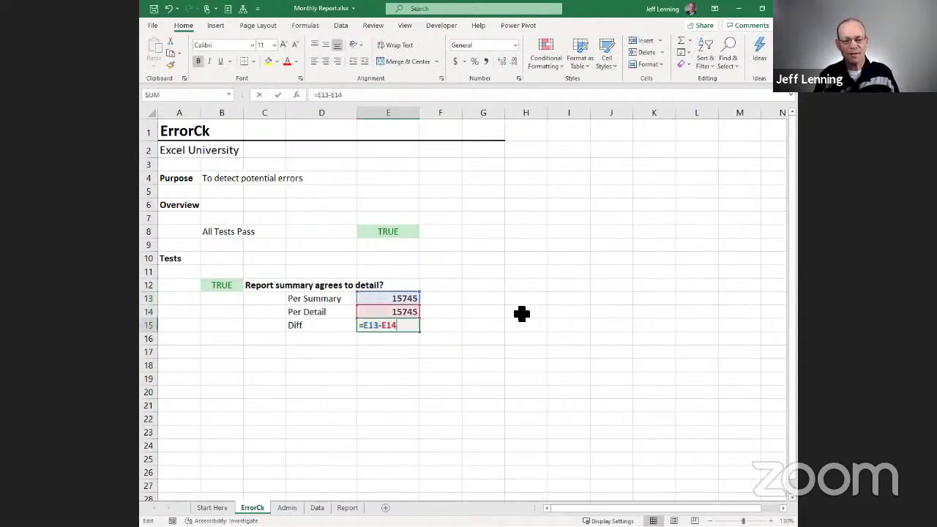
key(Escape)
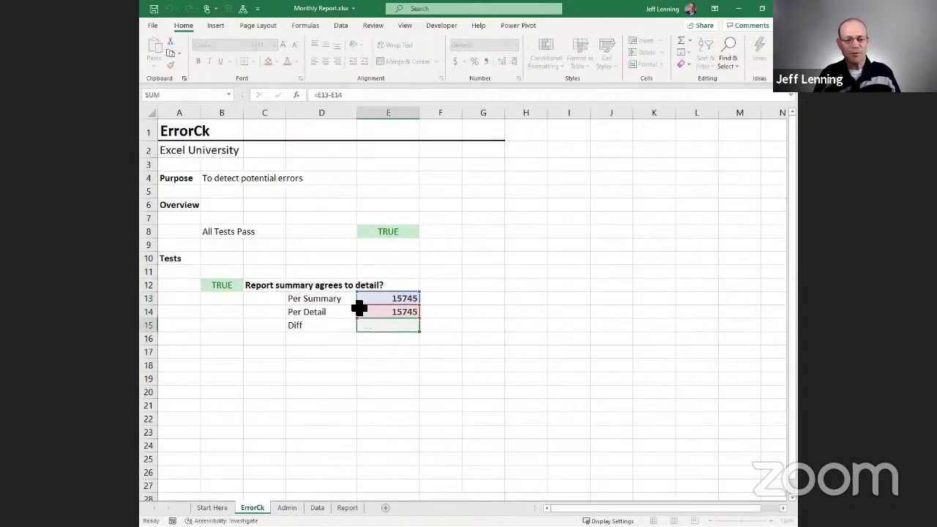
double_click(227, 288)
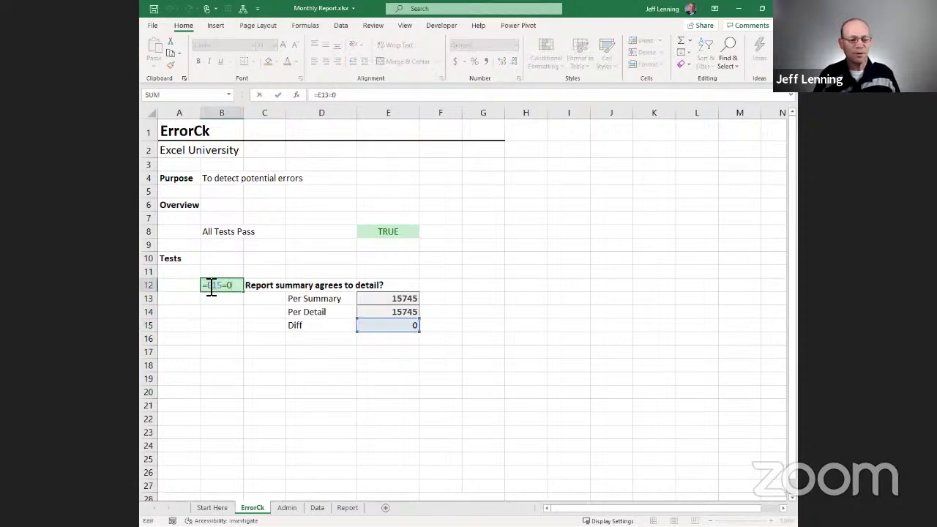
drag(208, 285, 226, 289)
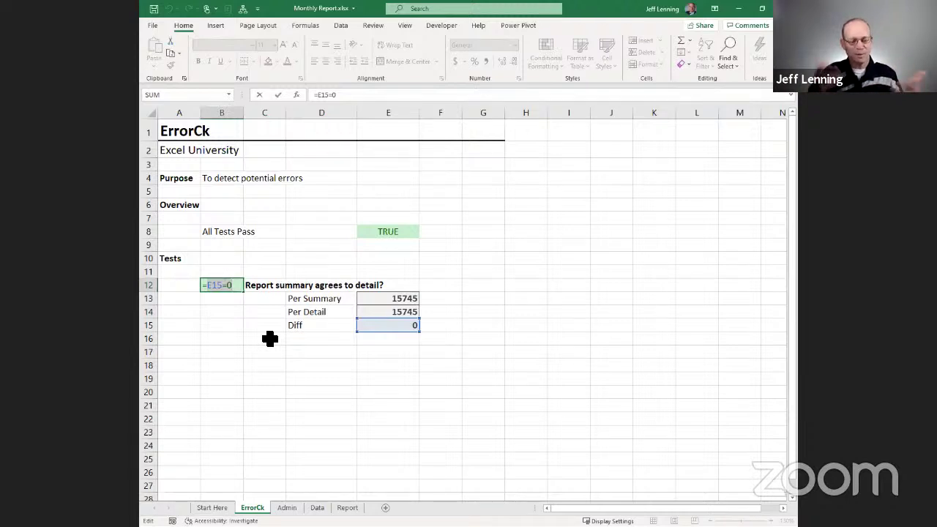
key(Escape)
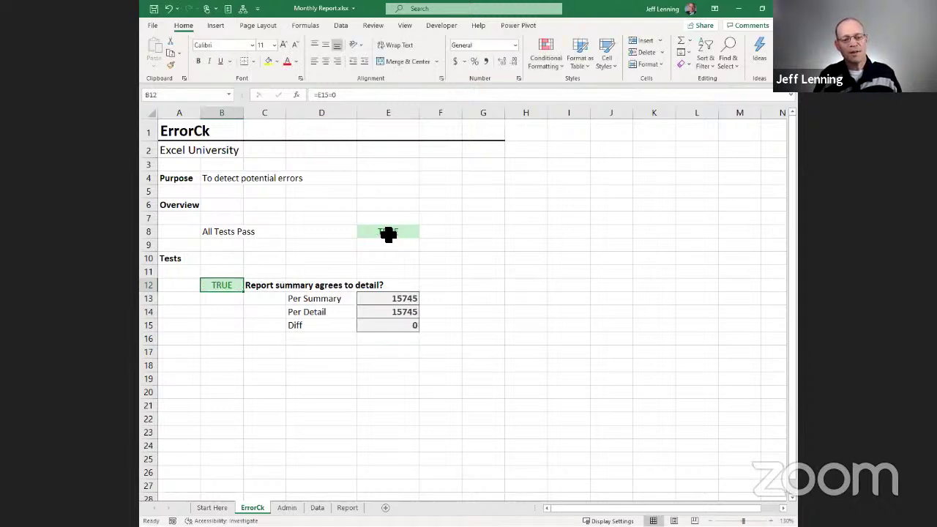
double_click(388, 232)
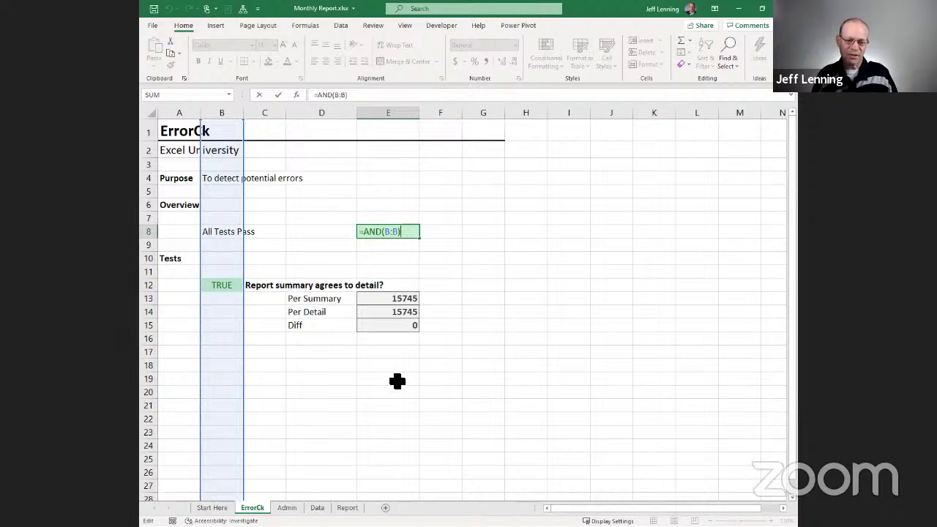
key(Escape)
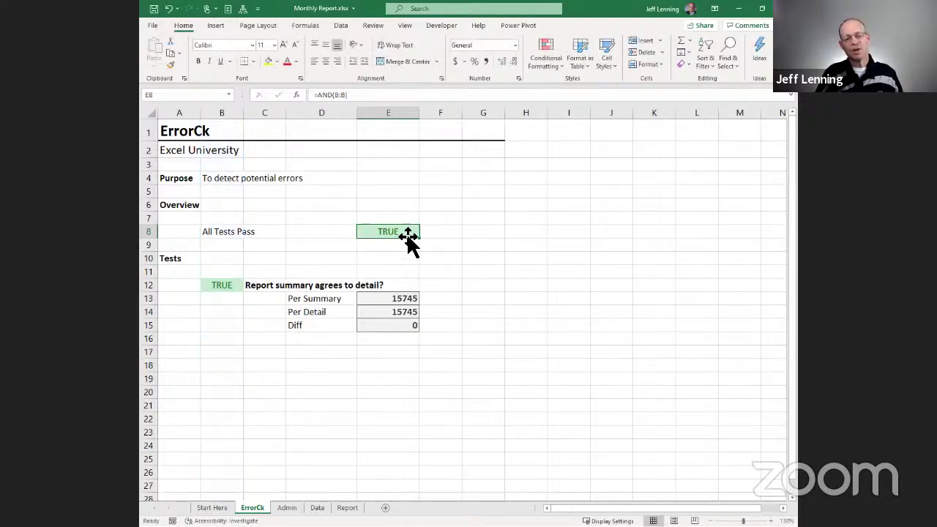
scroll(231, 284, down, 20)
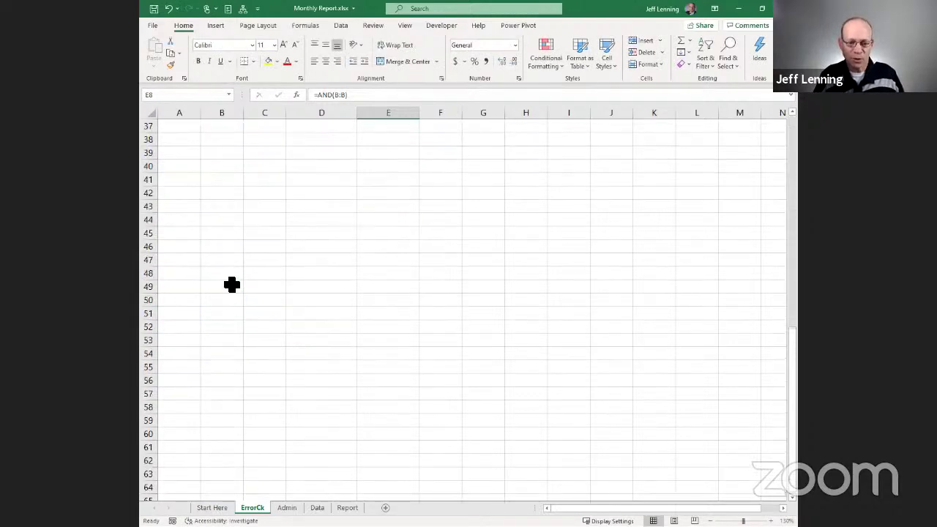
scroll(232, 286, down, 7)
scroll(234, 289, up, 20)
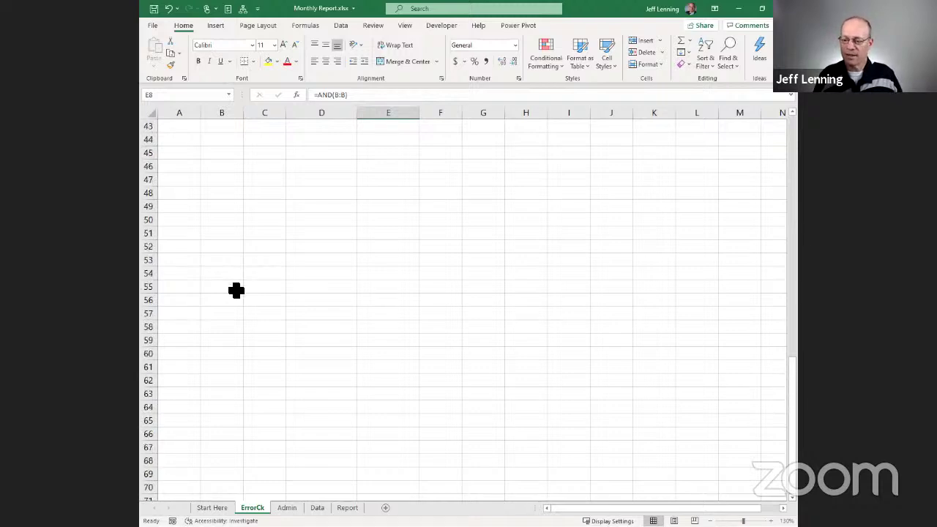
scroll(239, 295, up, 6)
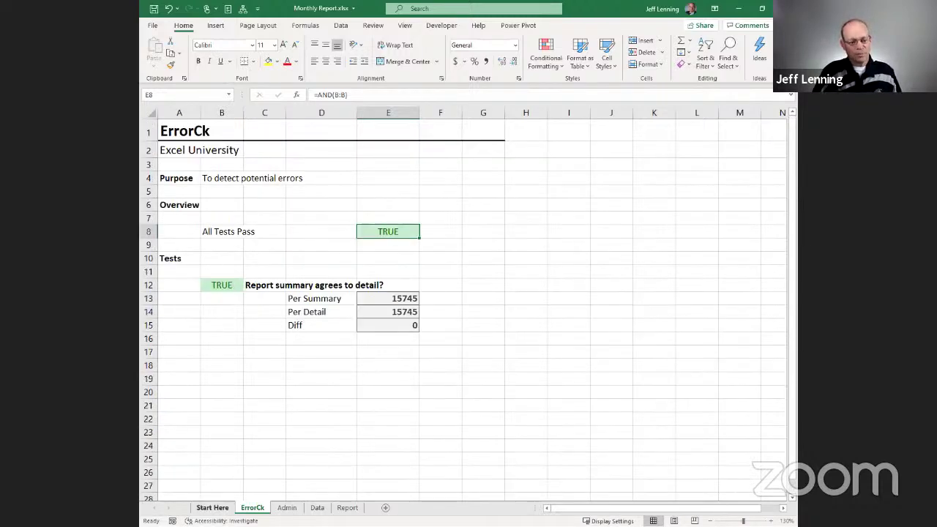
Move the Review instruction entry from Start Here to B15 of the Admin changelog
click(213, 507)
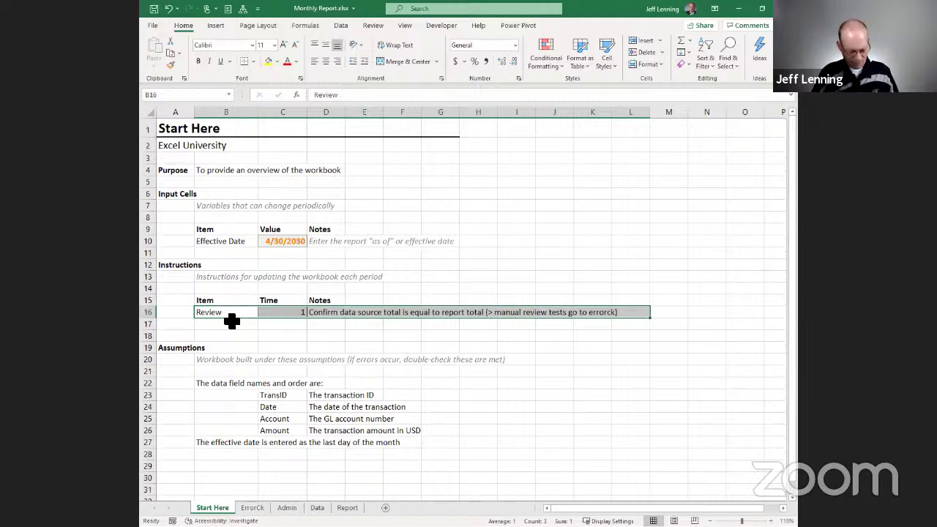
key(ctrl+c)
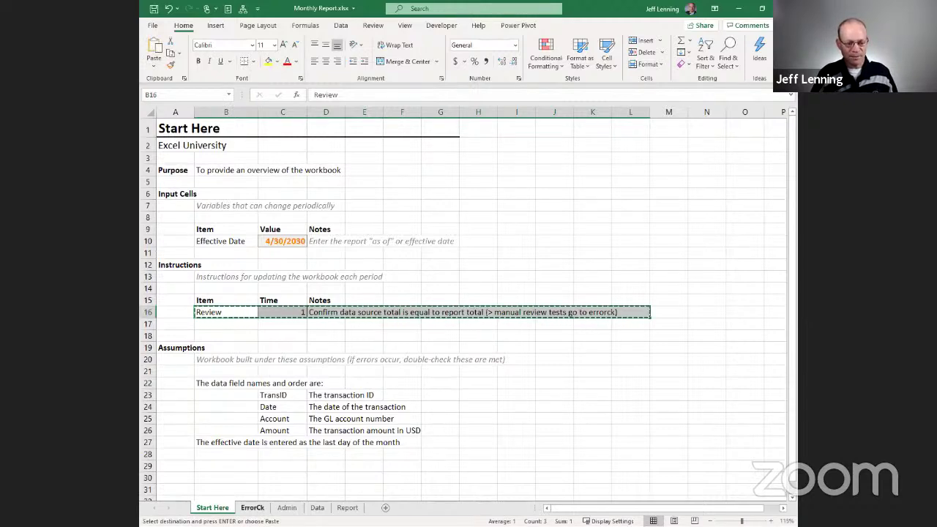
click(287, 507)
click(234, 276)
key(Return)
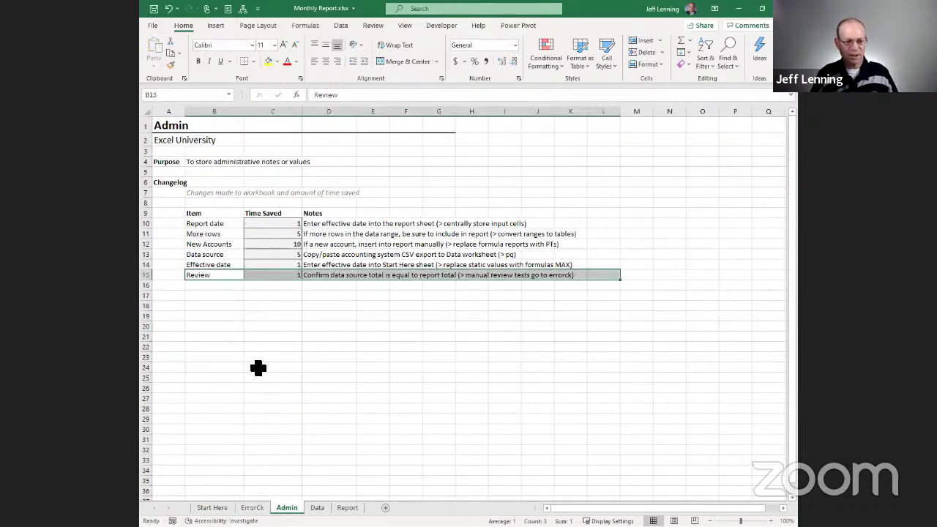
click(257, 368)
Check the Start Here Instructions list, the data refresh command and the ErrorCk tests, and switch to the slide presentation
click(212, 508)
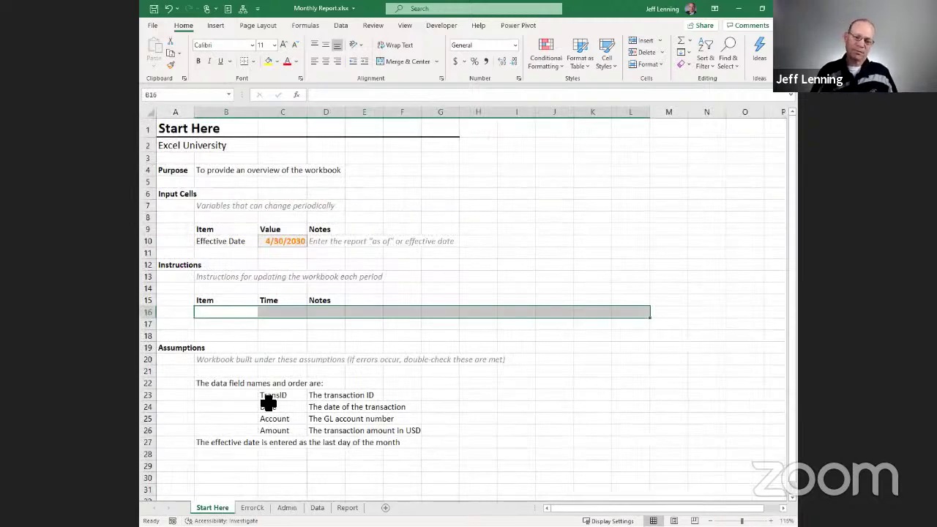
click(284, 323)
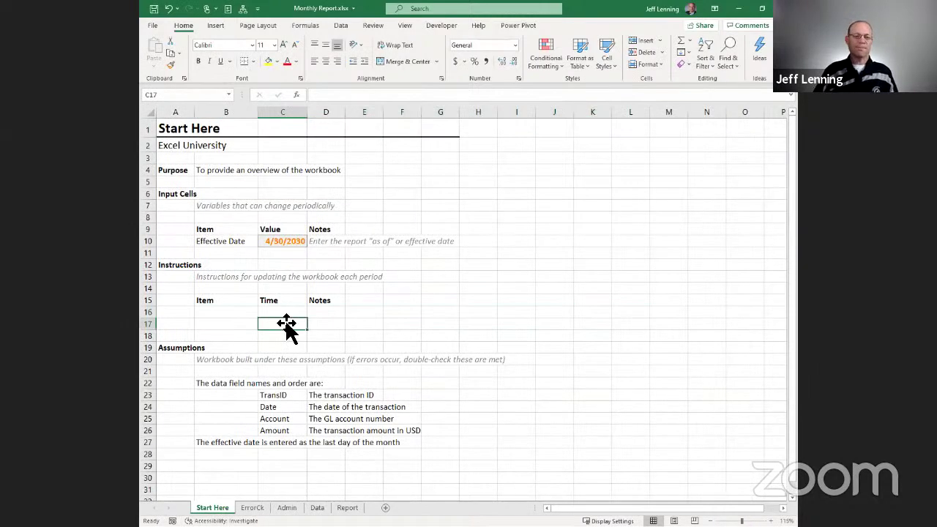
click(341, 27)
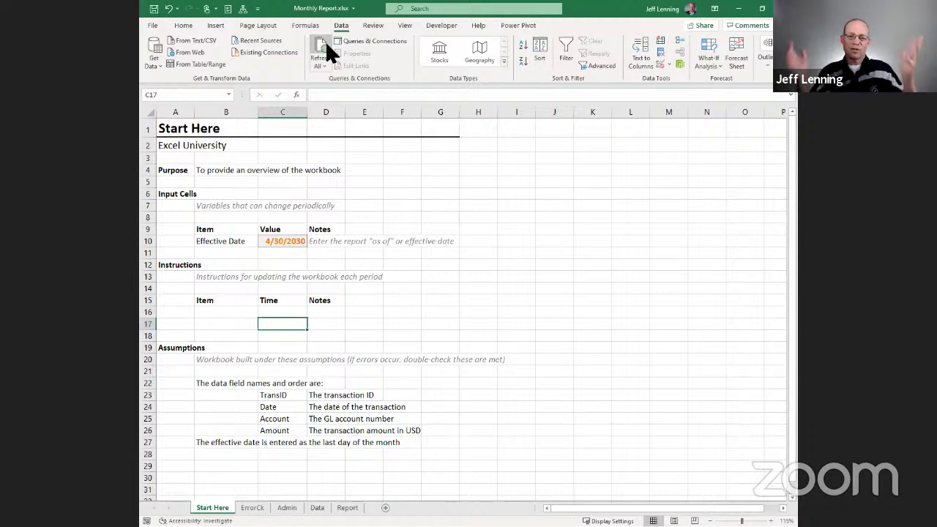
click(252, 507)
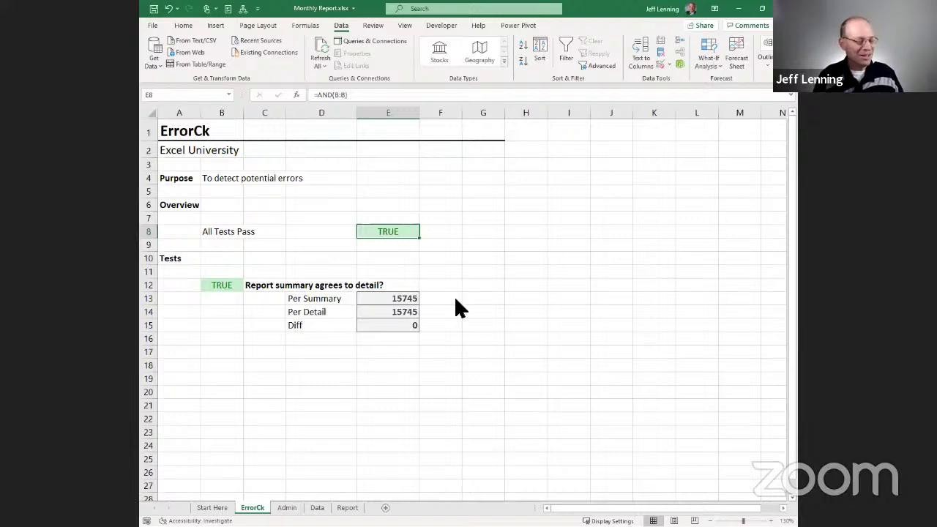
key(alt+Tab)
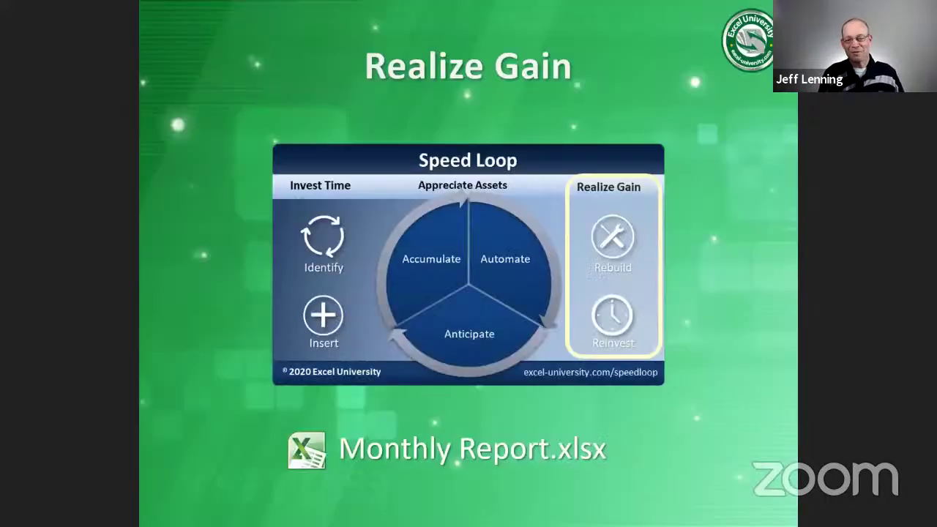